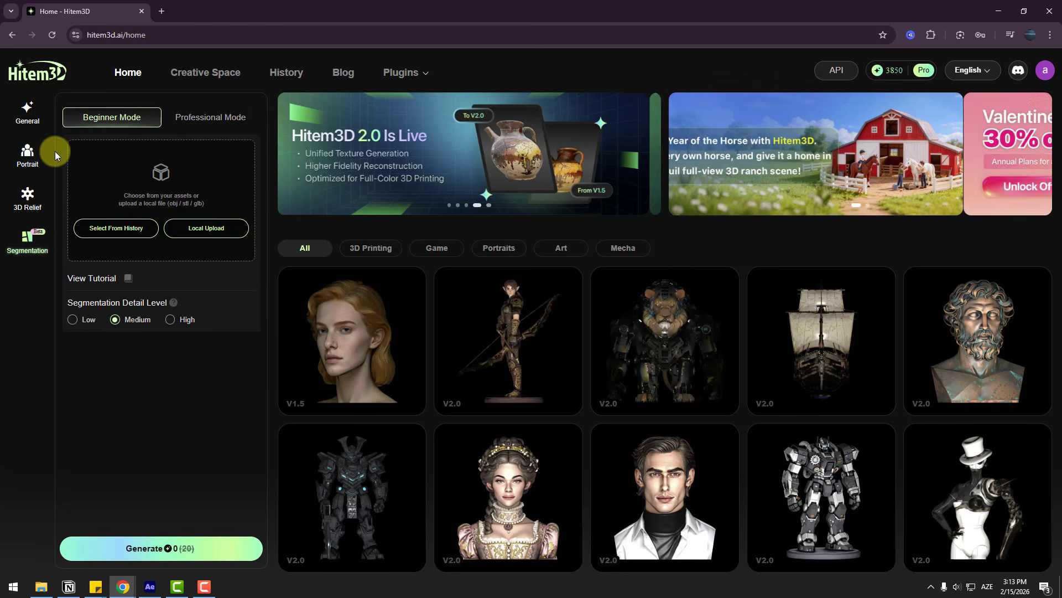
Switch to General Image to 3D generation and upload img1 from the Hitem3D downloads folder as the source image
{"action": "left_click", "coordinate": [29, 115]}
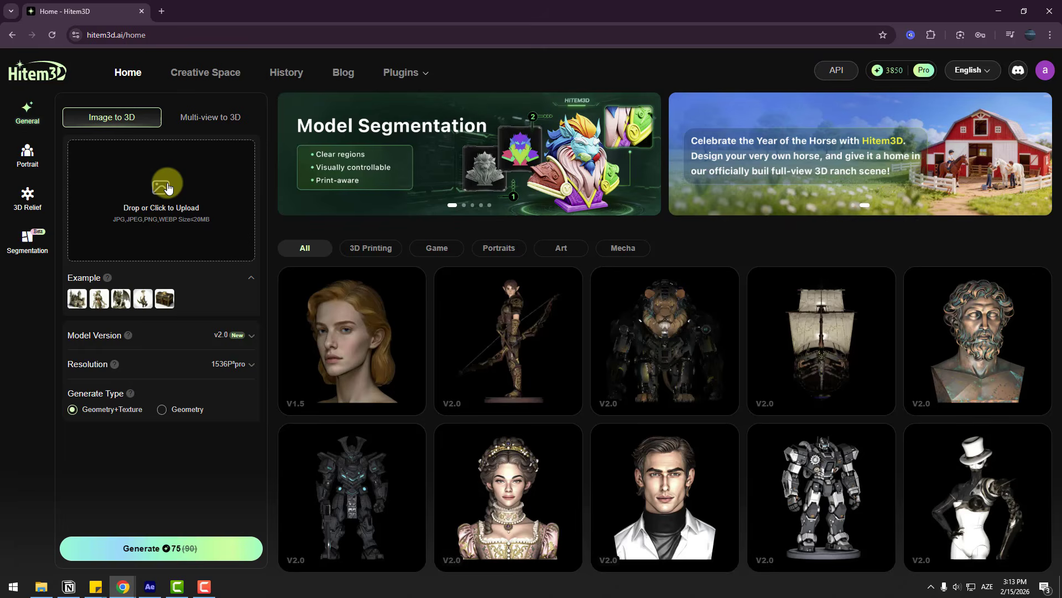
{"action": "left_click", "coordinate": [168, 189]}
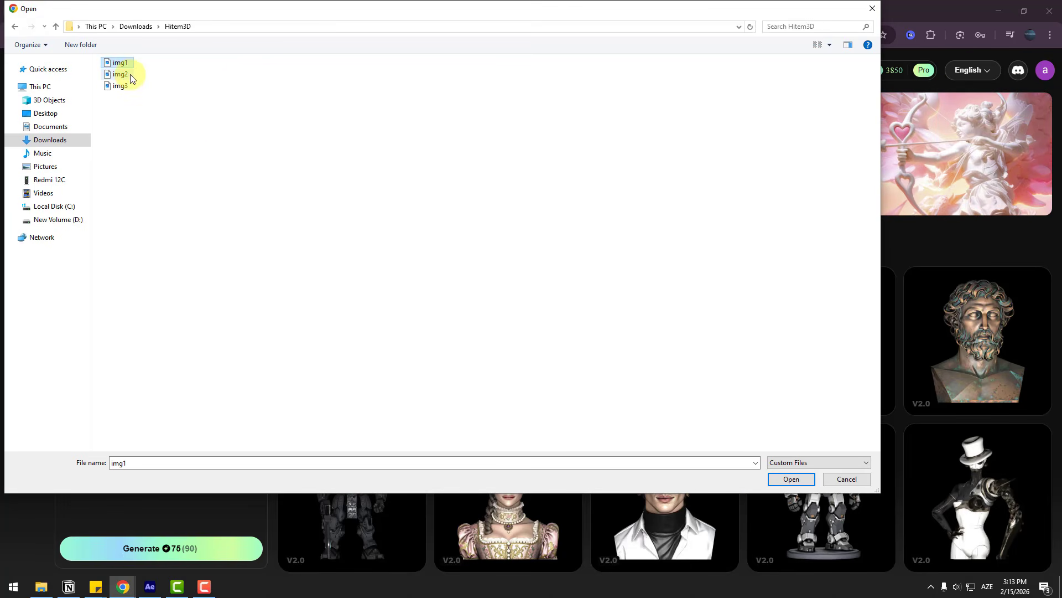
{"action": "left_click", "coordinate": [777, 478]}
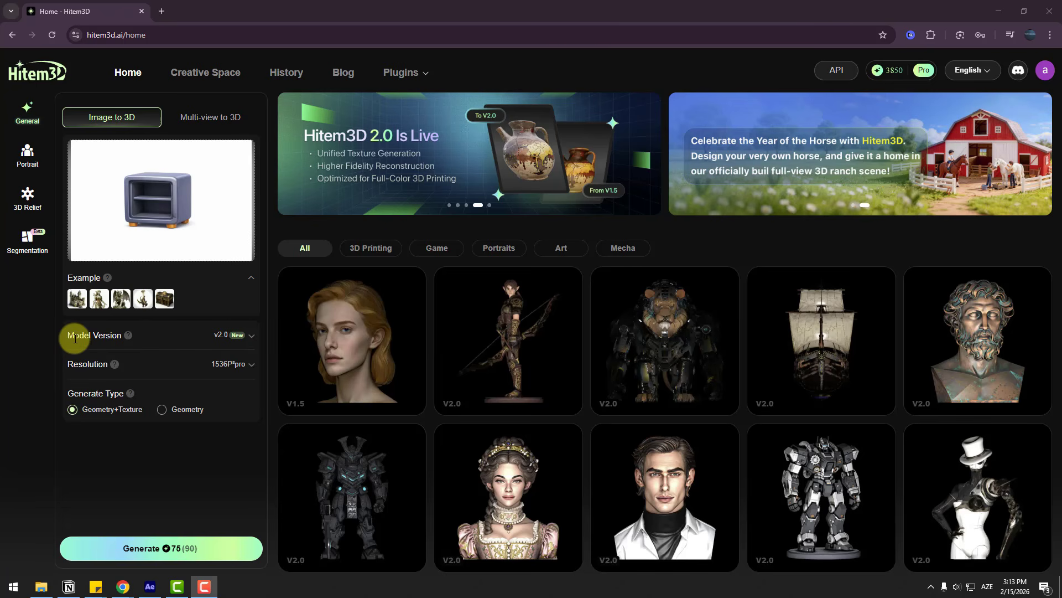
Choose model version v2.0 and resolution 1536P³pro, keep Geometry+Texture, and generate the 3D model
{"action": "left_click", "coordinate": [250, 337]}
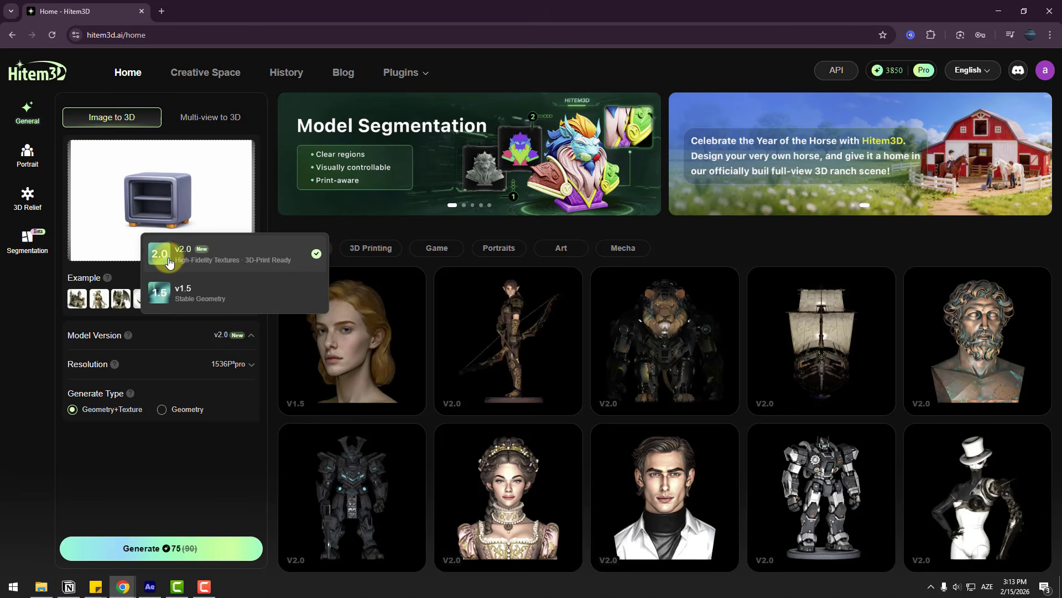
{"action": "left_click", "coordinate": [229, 260]}
{"action": "left_click", "coordinate": [220, 365]}
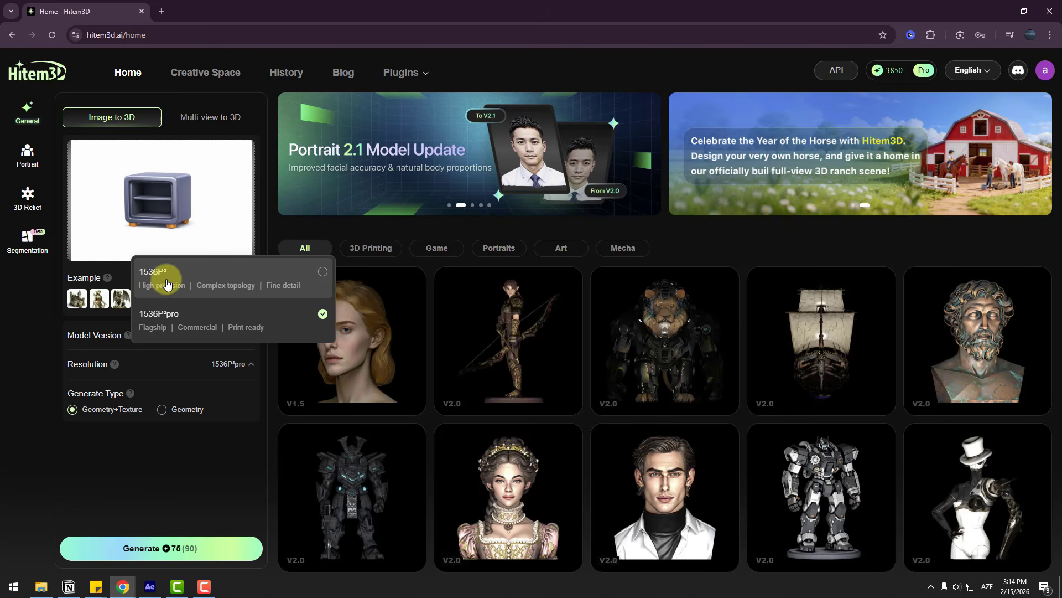
{"action": "left_click", "coordinate": [298, 325]}
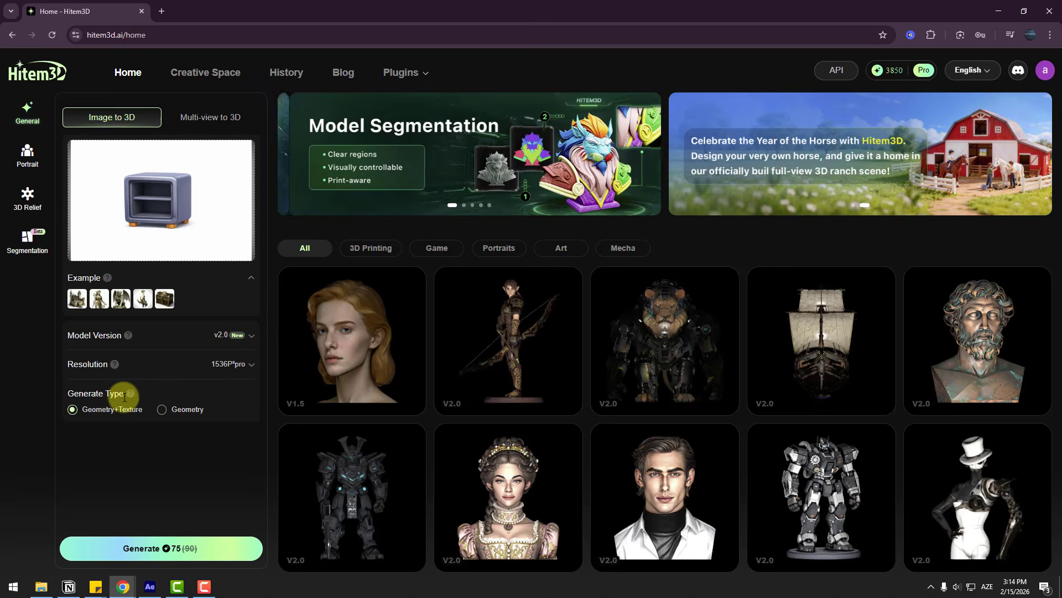
{"action": "mouse_move", "coordinate": [126, 396]}
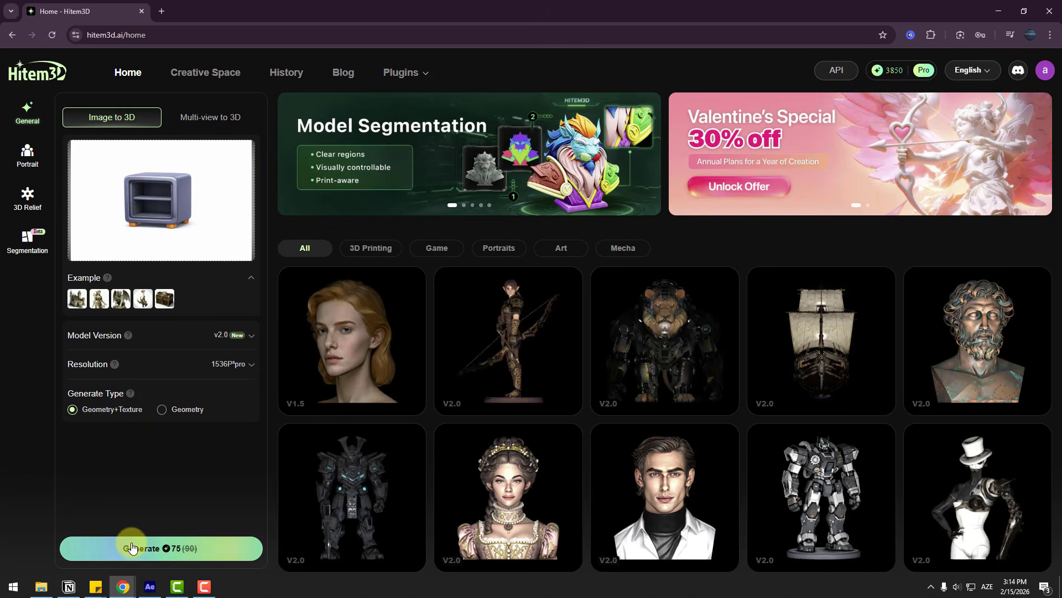
{"action": "left_click", "coordinate": [132, 548]}
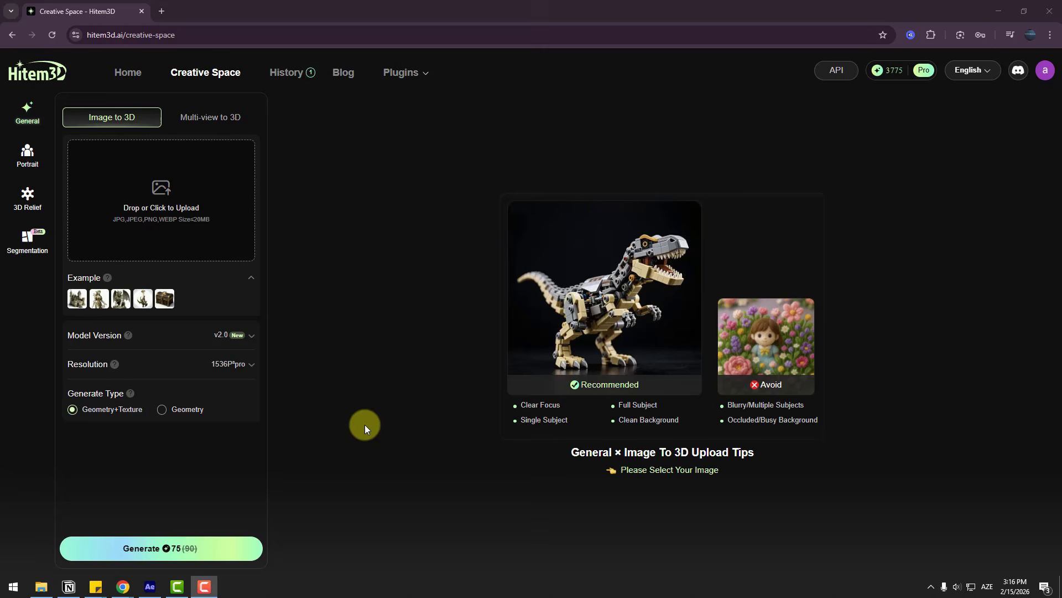
Upload img2 as the source image for another Image to 3D model
{"action": "left_click", "coordinate": [164, 227]}
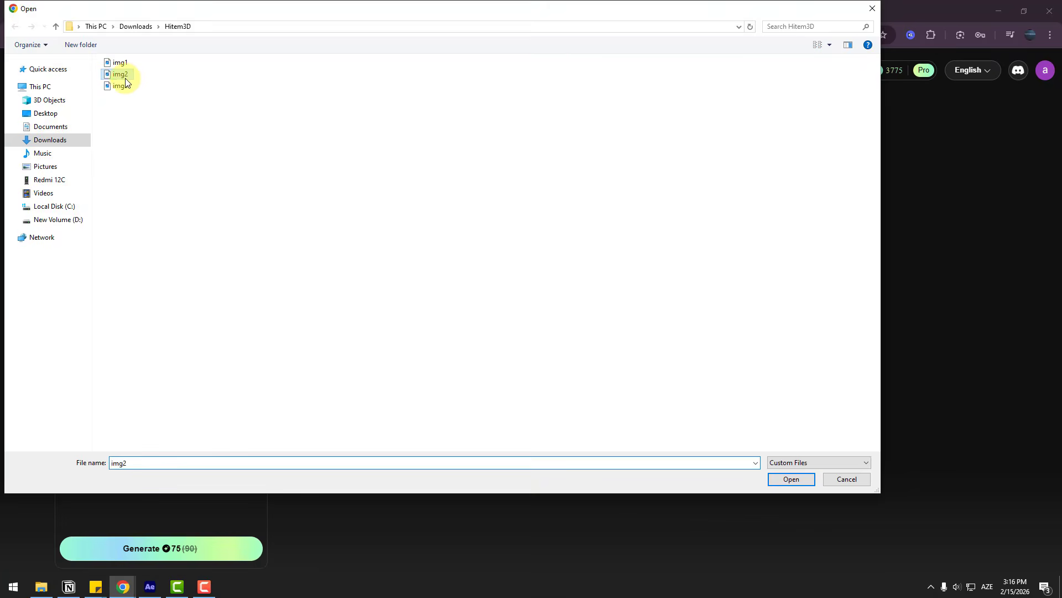
{"action": "double_click", "coordinate": [125, 79]}
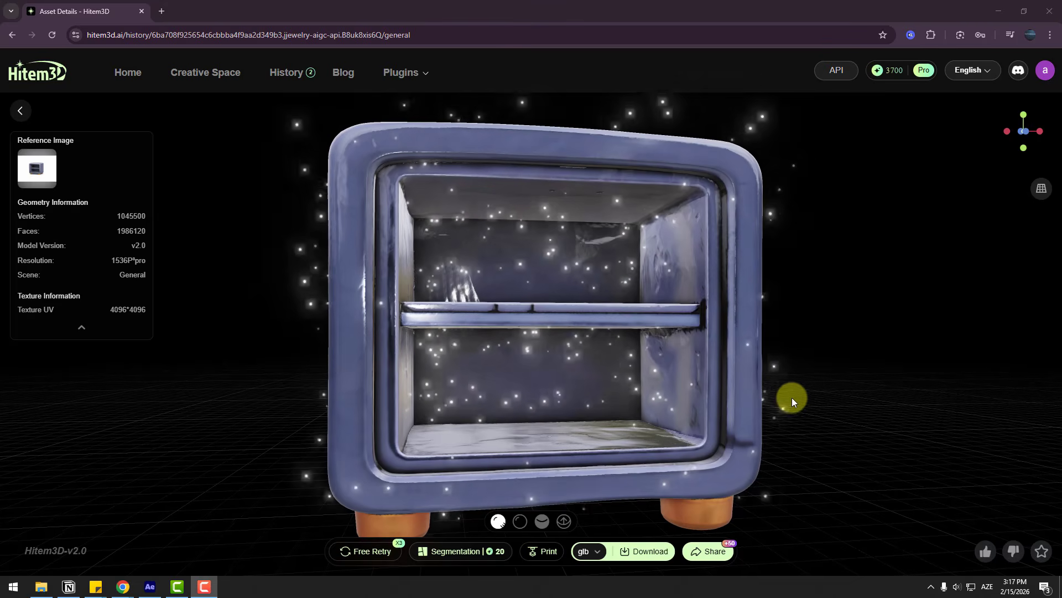
Examine the generated safe body model from several angles in the textured, white diffuse and normal display modes
{"action": "left_click_drag", "start_coordinate": [593, 362], "coordinate": [467, 353]}
{"action": "left_click_drag", "start_coordinate": [641, 354], "coordinate": [510, 365]}
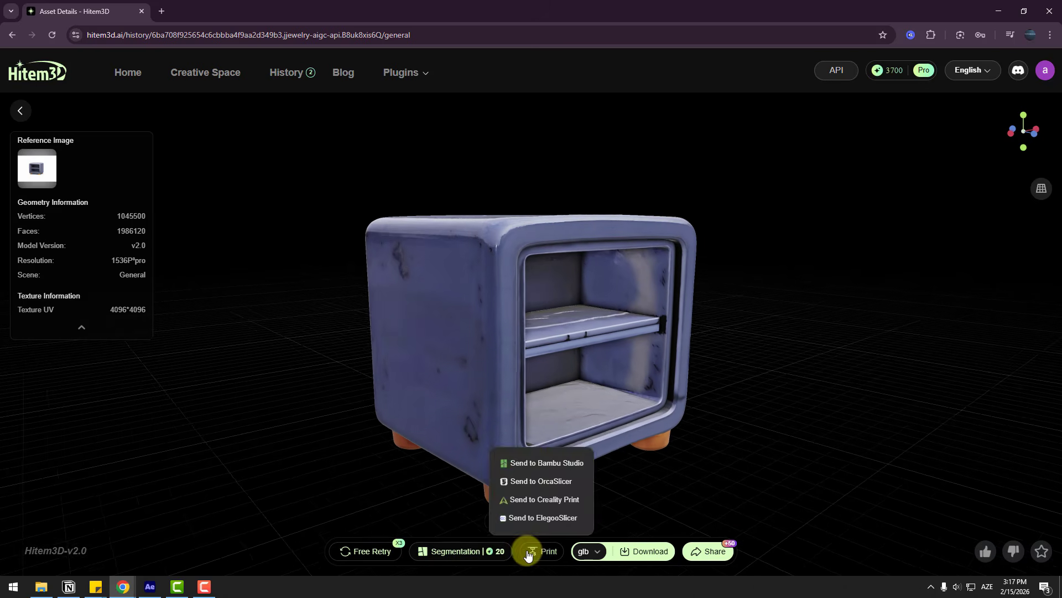
{"action": "left_click", "coordinate": [598, 552]}
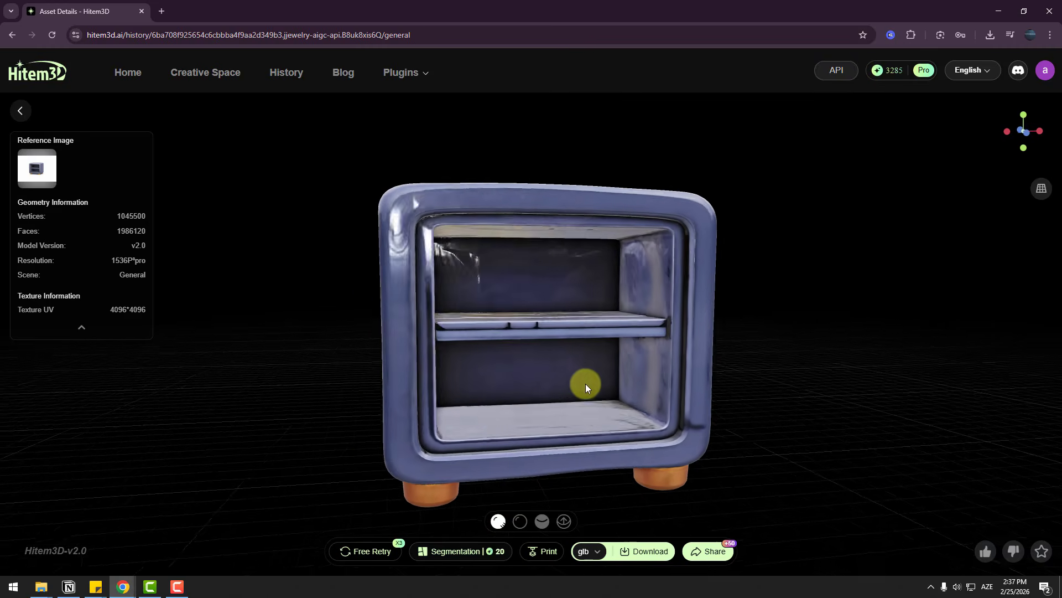
{"action": "left_click_drag", "start_coordinate": [586, 384], "coordinate": [512, 398]}
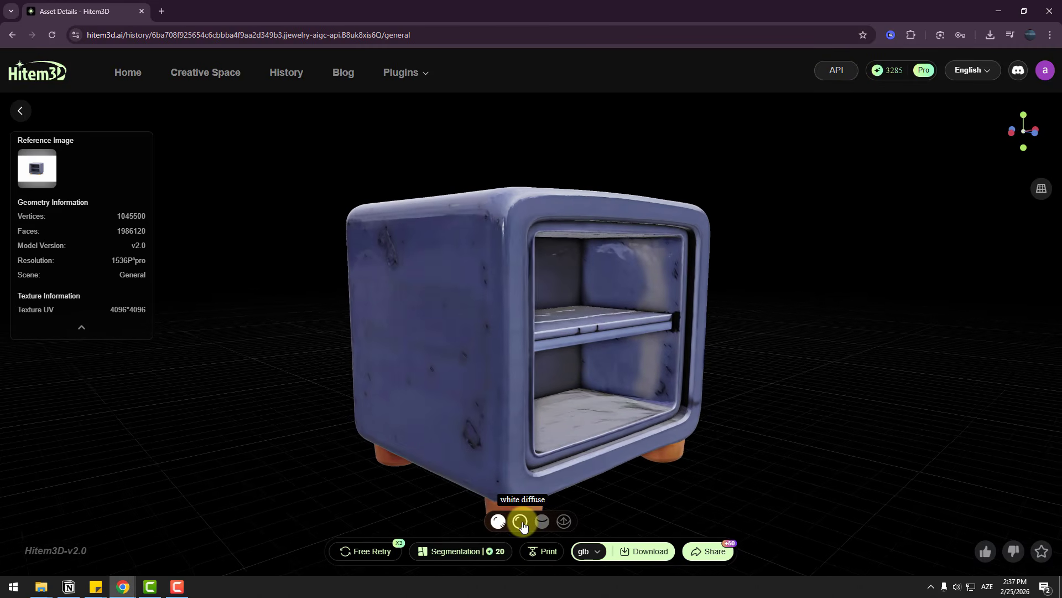
{"action": "left_click", "coordinate": [520, 522]}
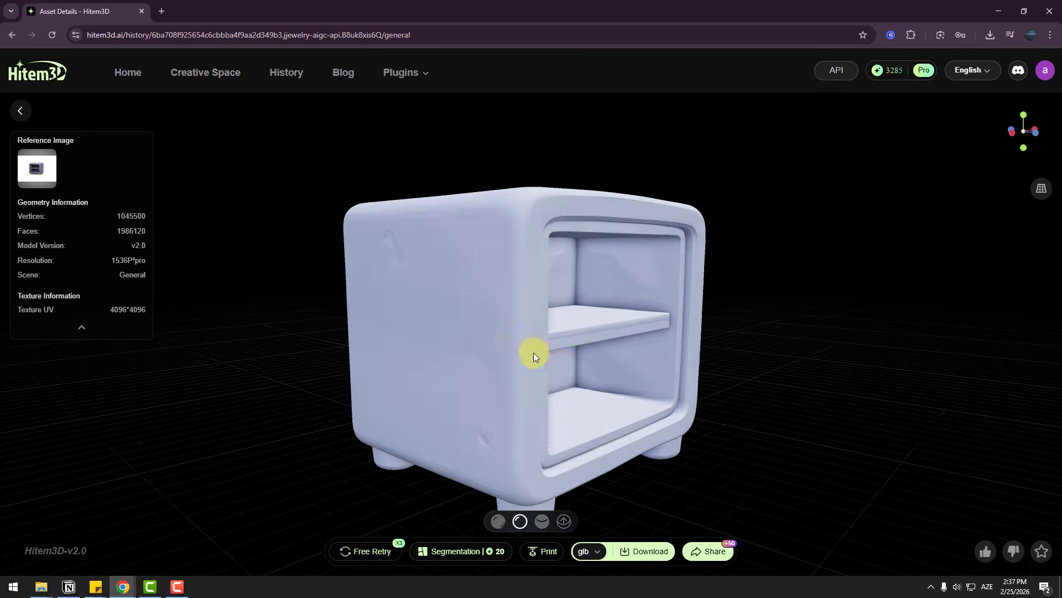
{"action": "left_click_drag", "start_coordinate": [622, 363], "coordinate": [544, 524]}
{"action": "left_click", "coordinate": [542, 523]}
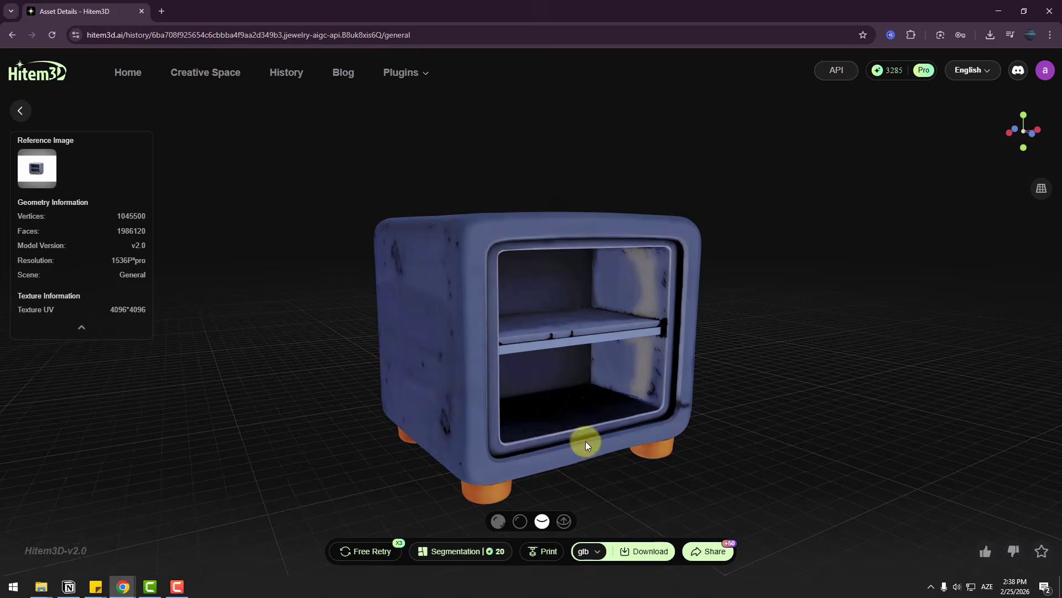
{"action": "left_click_drag", "start_coordinate": [585, 441], "coordinate": [550, 518]}
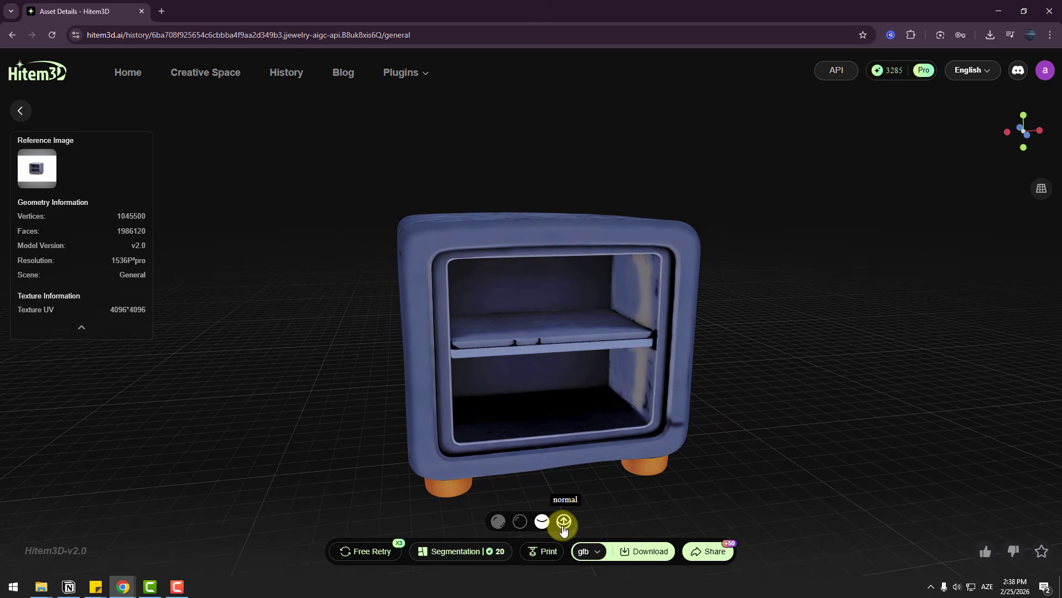
{"action": "left_click", "coordinate": [563, 525]}
{"action": "mouse_move", "coordinate": [696, 364]}
{"action": "left_mouse_down"}
{"action": "mouse_move", "coordinate": [451, 375]}
{"action": "mouse_move", "coordinate": [684, 367]}
{"action": "mouse_move", "coordinate": [530, 363]}
{"action": "mouse_move", "coordinate": [580, 363]}
{"action": "mouse_move", "coordinate": [550, 419]}
{"action": "left_mouse_up"}
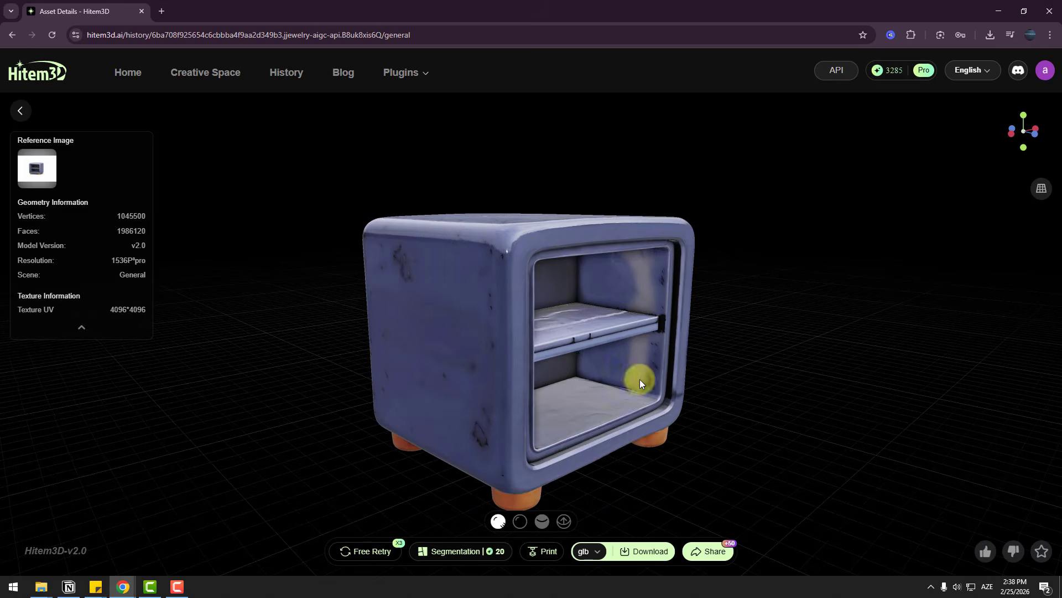
Download the open safe body model in glb format
{"action": "left_click", "coordinate": [80, 329]}
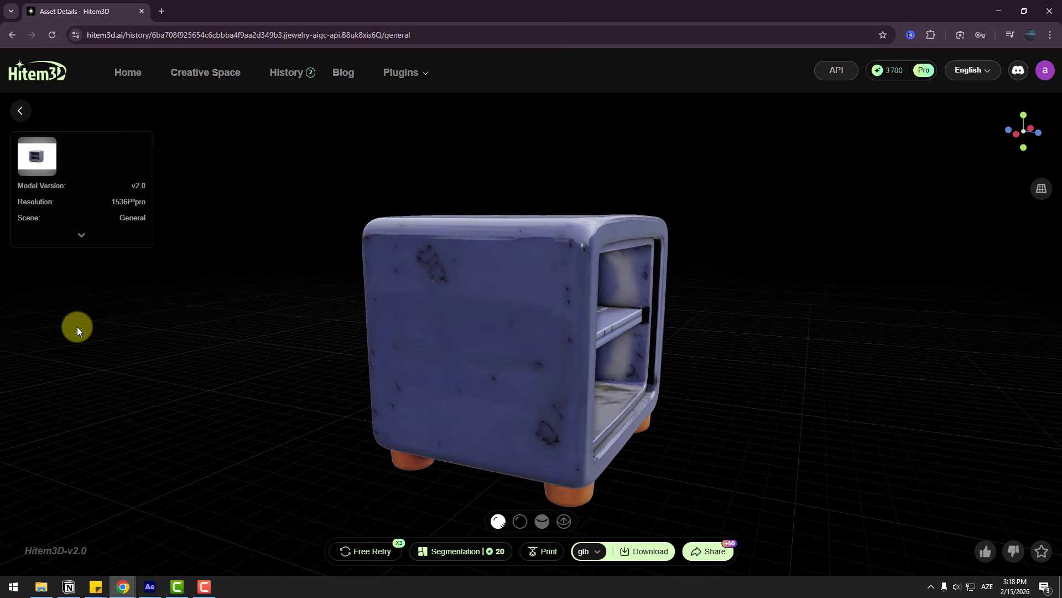
{"action": "left_click", "coordinate": [79, 235]}
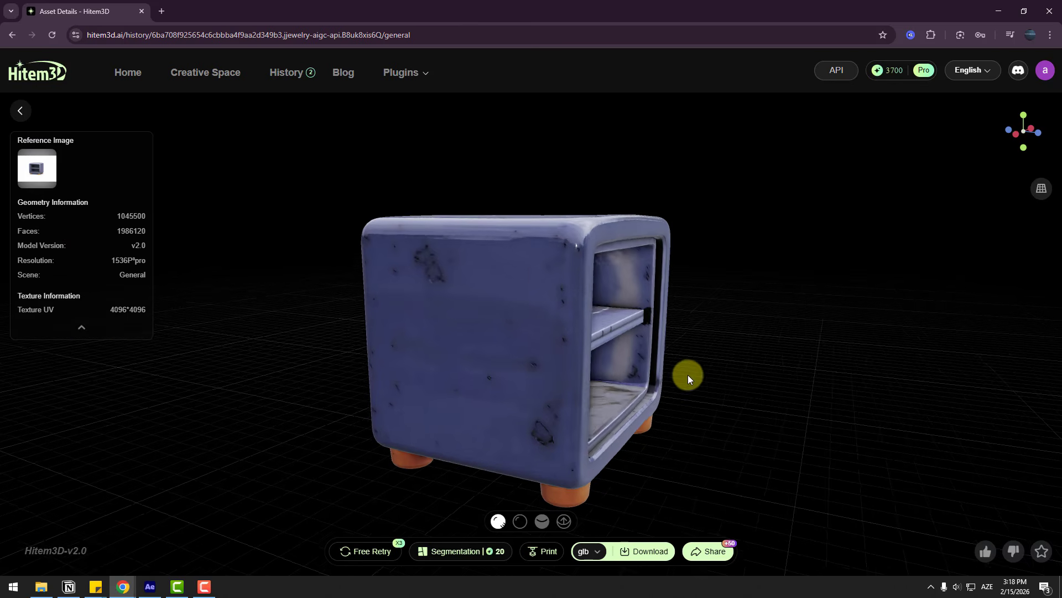
{"action": "left_click", "coordinate": [591, 552]}
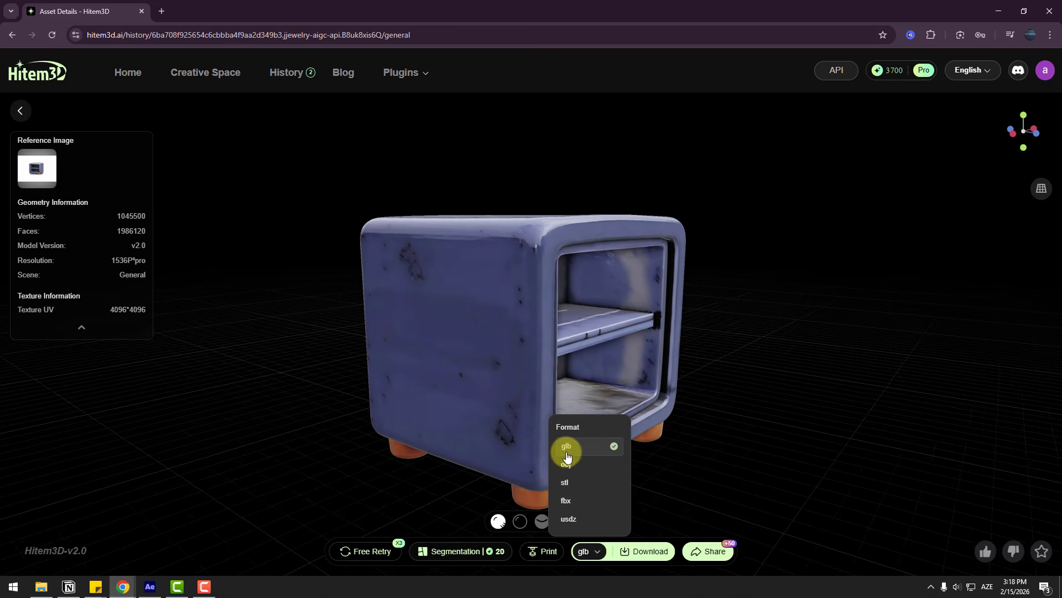
{"action": "left_click", "coordinate": [645, 552]}
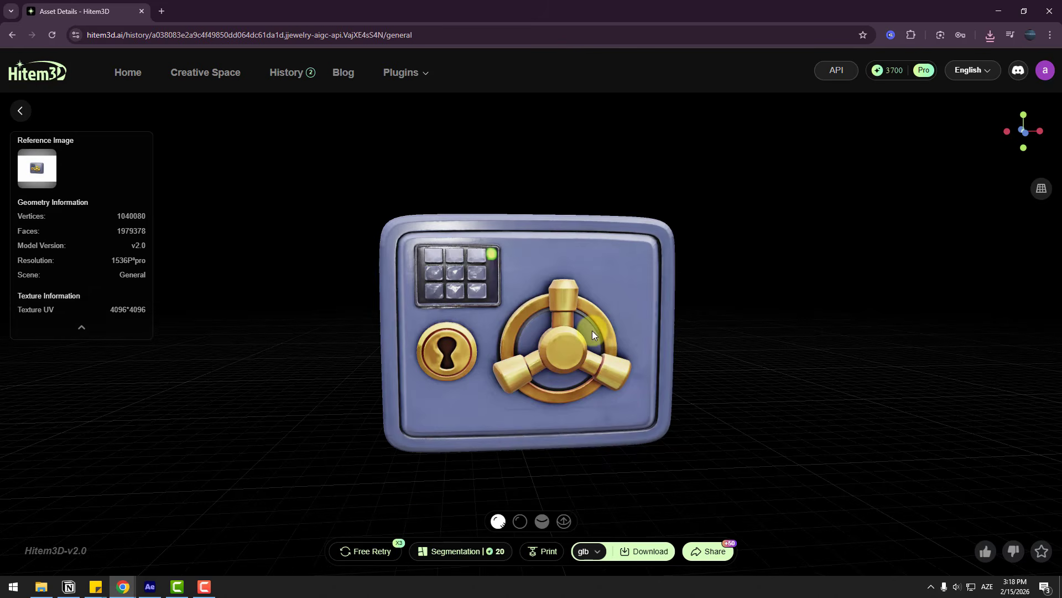
Examine the safe door model from several angles and inspect its keypad, keyhole and wheel handle up close in white diffuse display
{"action": "left_click_drag", "start_coordinate": [592, 331], "coordinate": [477, 334]}
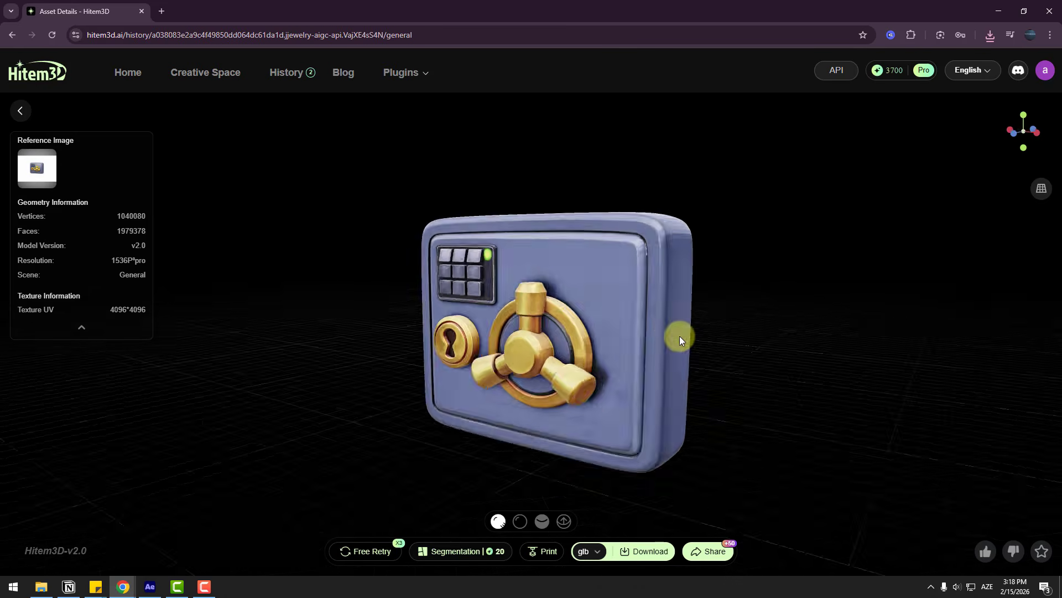
{"action": "left_click_drag", "start_coordinate": [680, 336], "coordinate": [579, 418]}
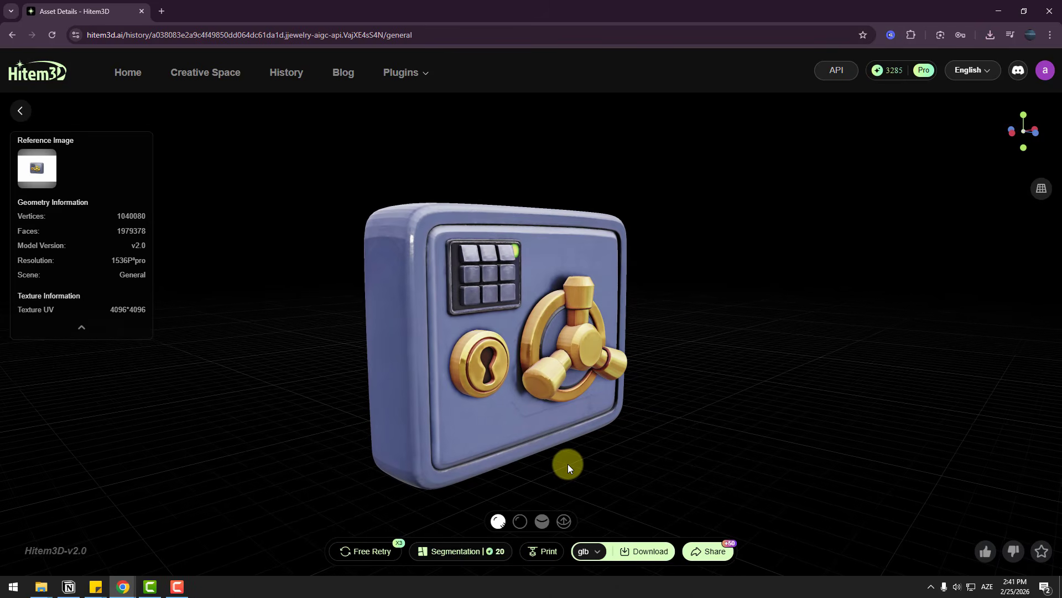
{"action": "left_click", "coordinate": [520, 521]}
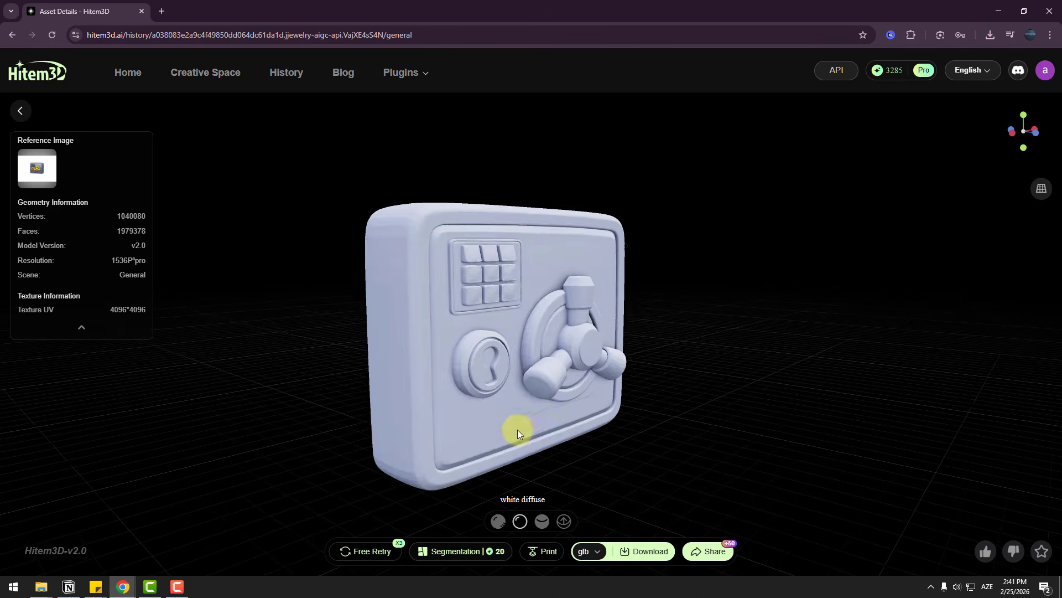
{"action": "scroll", "coordinate": [517, 430], "scroll_direction": "up", "scroll_amount": 5}
{"action": "mouse_move", "coordinate": [400, 321]}
{"action": "left_mouse_down"}
{"action": "mouse_move", "coordinate": [621, 322]}
{"action": "mouse_move", "coordinate": [384, 314]}
{"action": "left_mouse_up"}
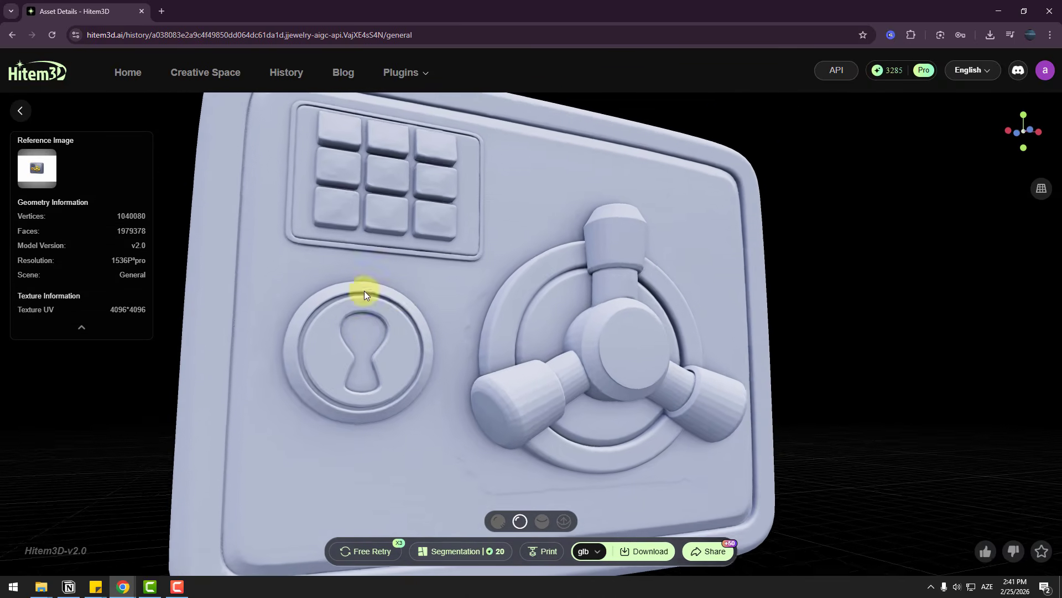
{"action": "left_click_drag", "start_coordinate": [625, 361], "coordinate": [606, 335]}
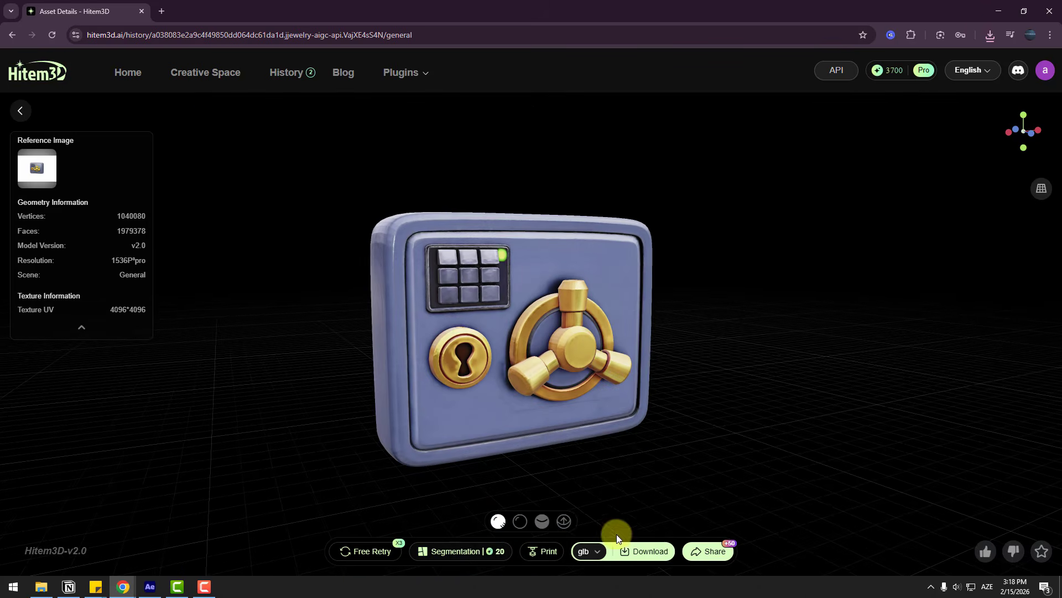
Download the safe door model in glb format
{"action": "left_click", "coordinate": [590, 551]}
{"action": "left_click", "coordinate": [644, 556]}
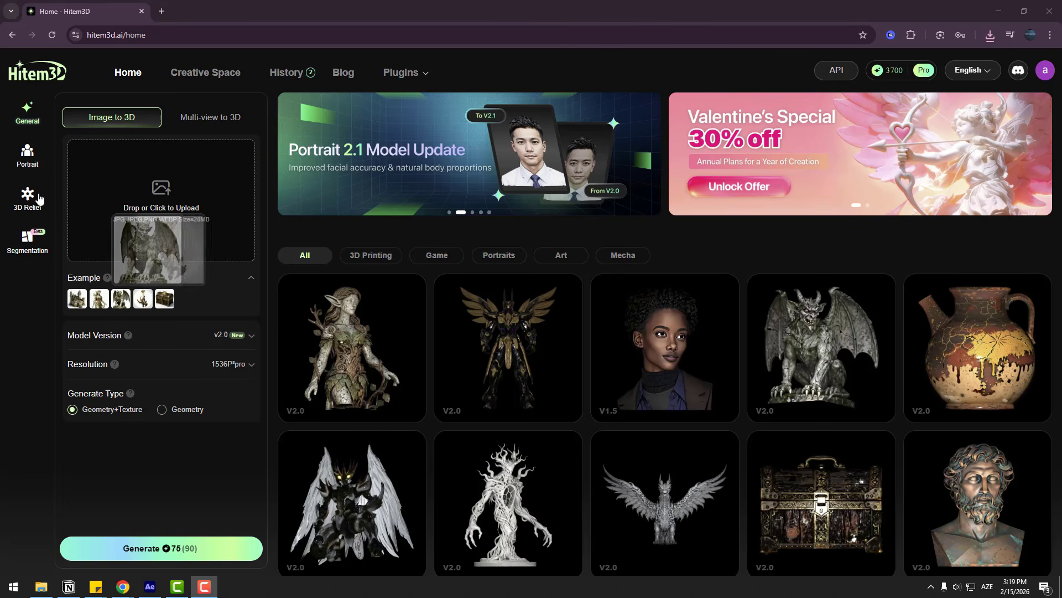
Switch to 3D Relief generation and upload img3 from the Hitem3D downloads folder as the source image
{"action": "left_click", "coordinate": [29, 197]}
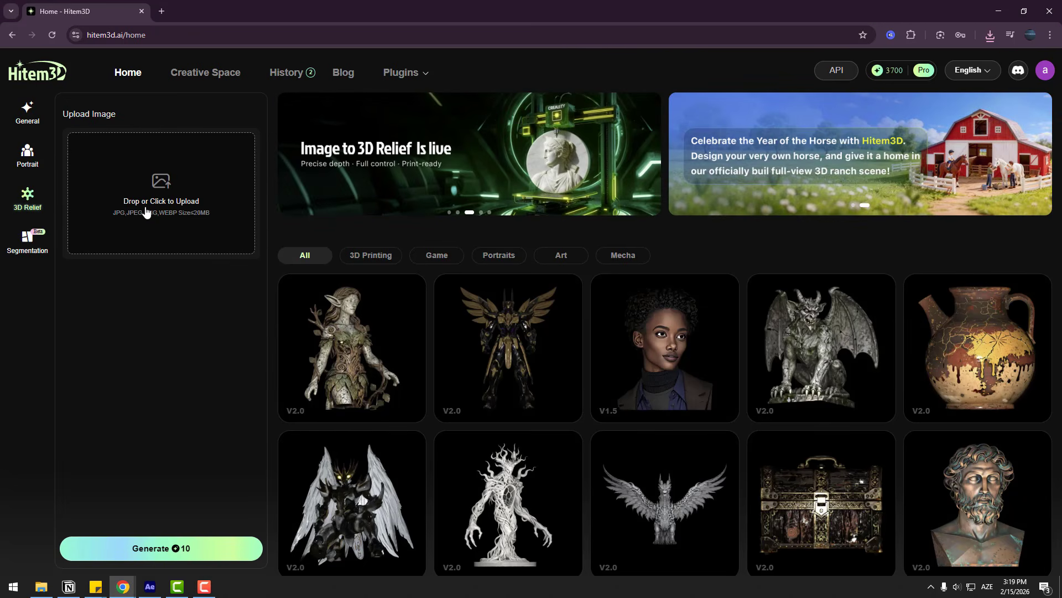
{"action": "left_click", "coordinate": [156, 182]}
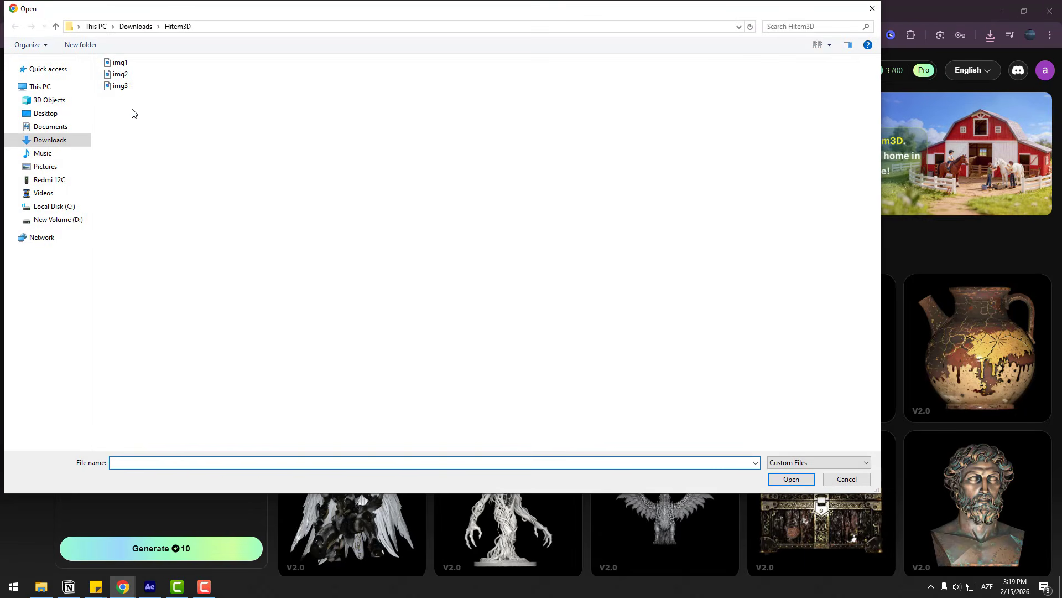
{"action": "left_click", "coordinate": [120, 85]}
{"action": "left_click", "coordinate": [790, 479]}
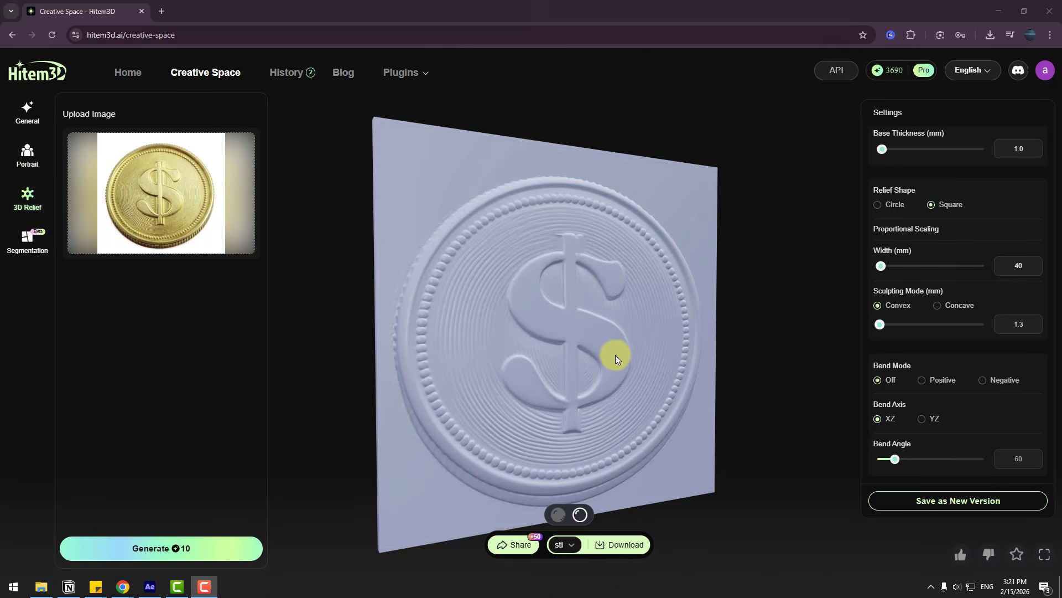
Remove the base of the dollar coin relief, setting the base remove threshold to 0.021, and check the cleaned coin from the side
{"action": "left_click_drag", "start_coordinate": [583, 353], "coordinate": [652, 313]}
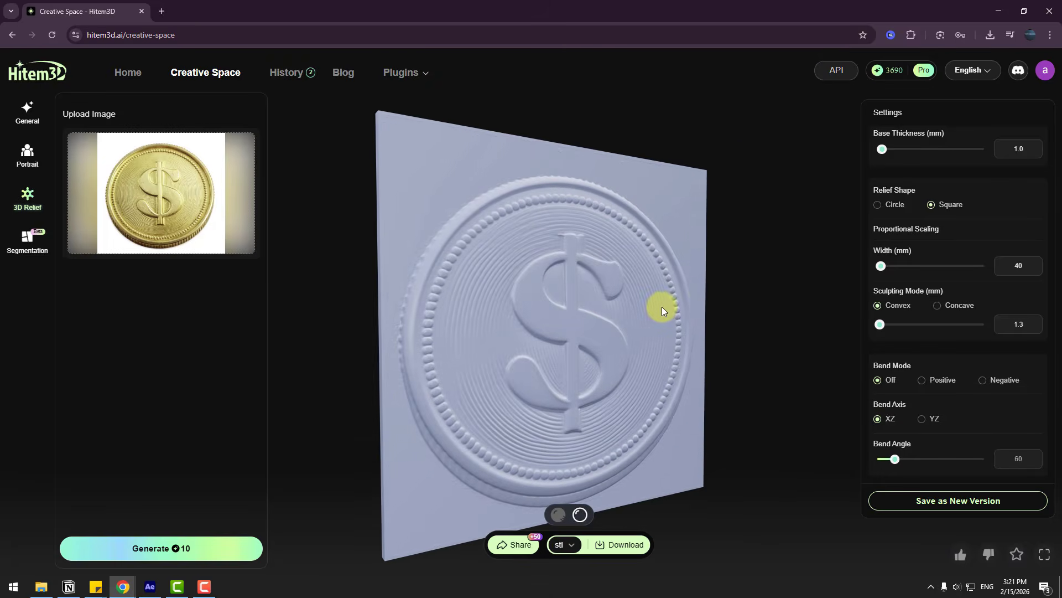
{"action": "scroll", "coordinate": [892, 143], "scroll_direction": "up", "scroll_amount": 1}
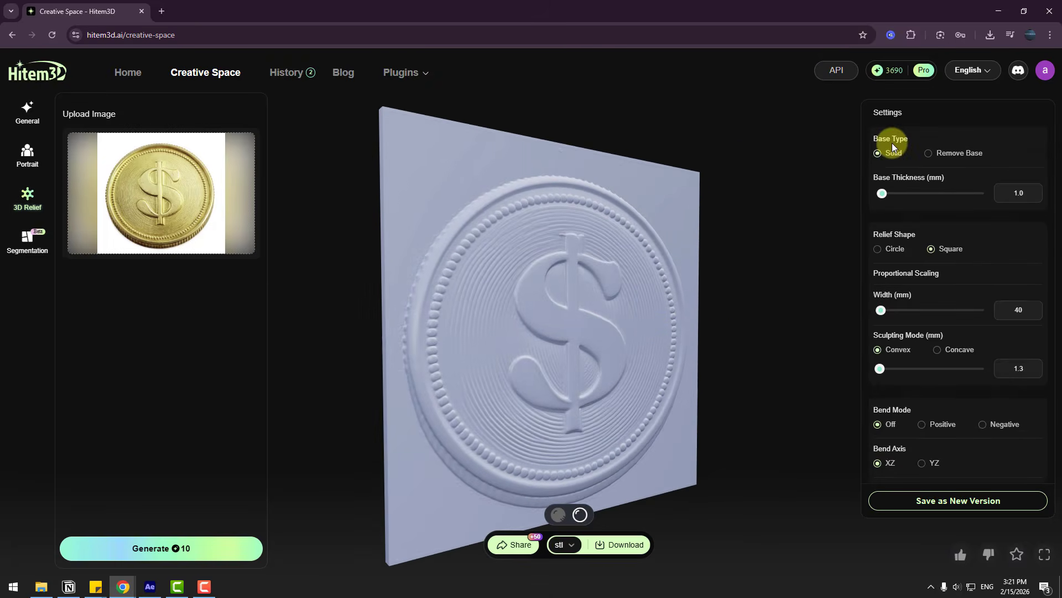
{"action": "left_click", "coordinate": [930, 159]}
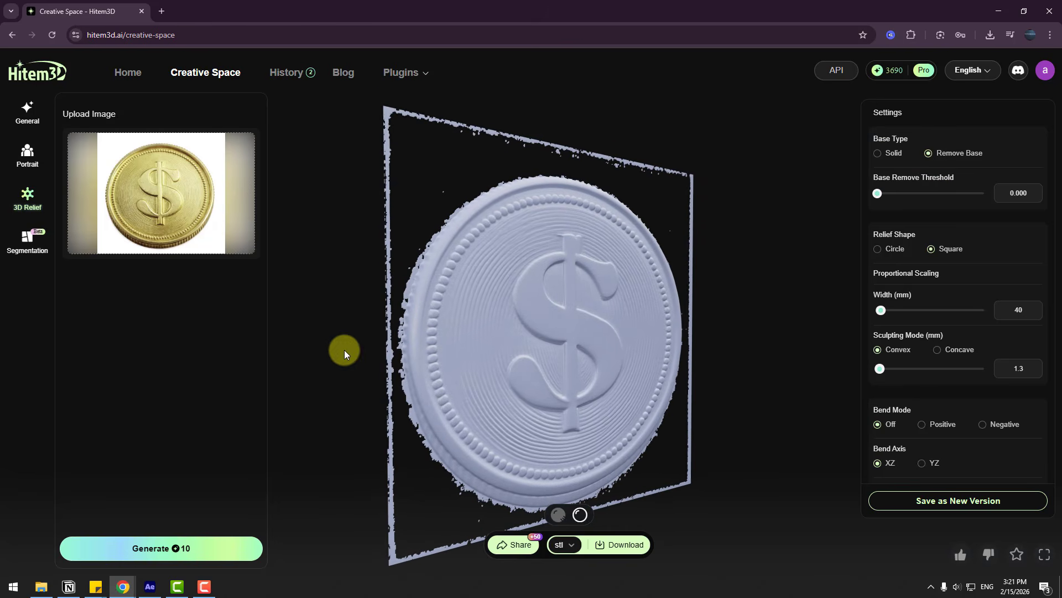
{"action": "left_click_drag", "start_coordinate": [877, 193], "coordinate": [881, 195]}
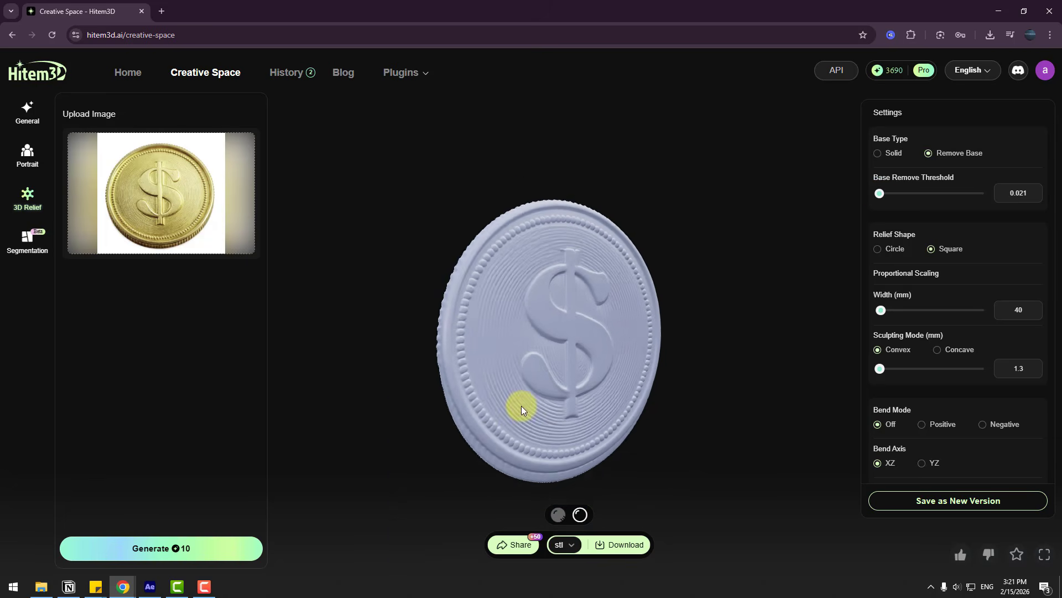
{"action": "left_click_drag", "start_coordinate": [522, 408], "coordinate": [573, 408]}
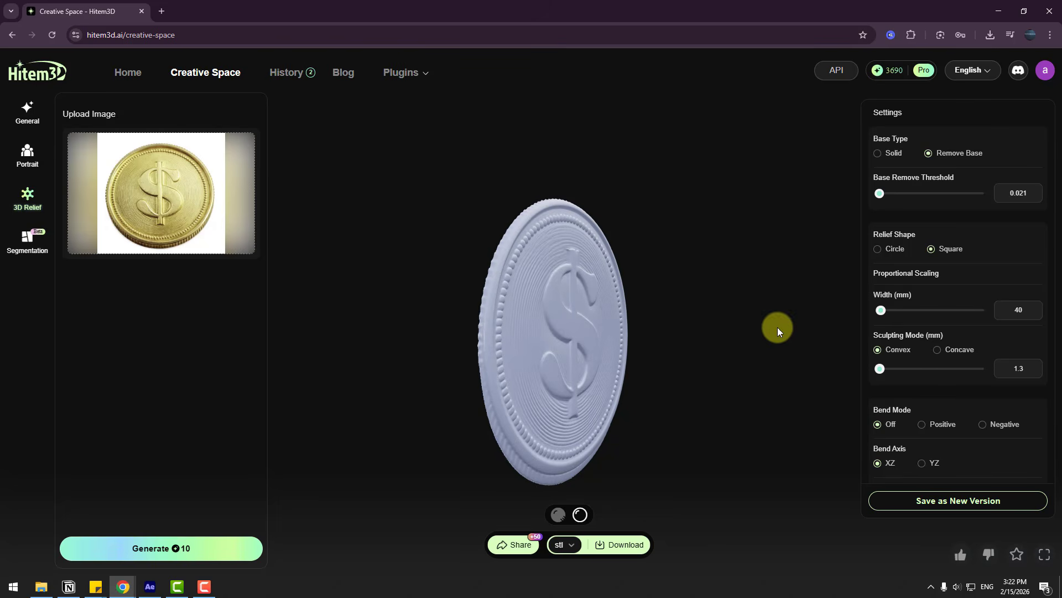
Set the coin relief's width to 55 mm and its convex sculpting depth to 5.1 mm
{"action": "left_click_drag", "start_coordinate": [879, 310], "coordinate": [883, 309]}
{"action": "left_click_drag", "start_coordinate": [879, 368], "coordinate": [889, 368]}
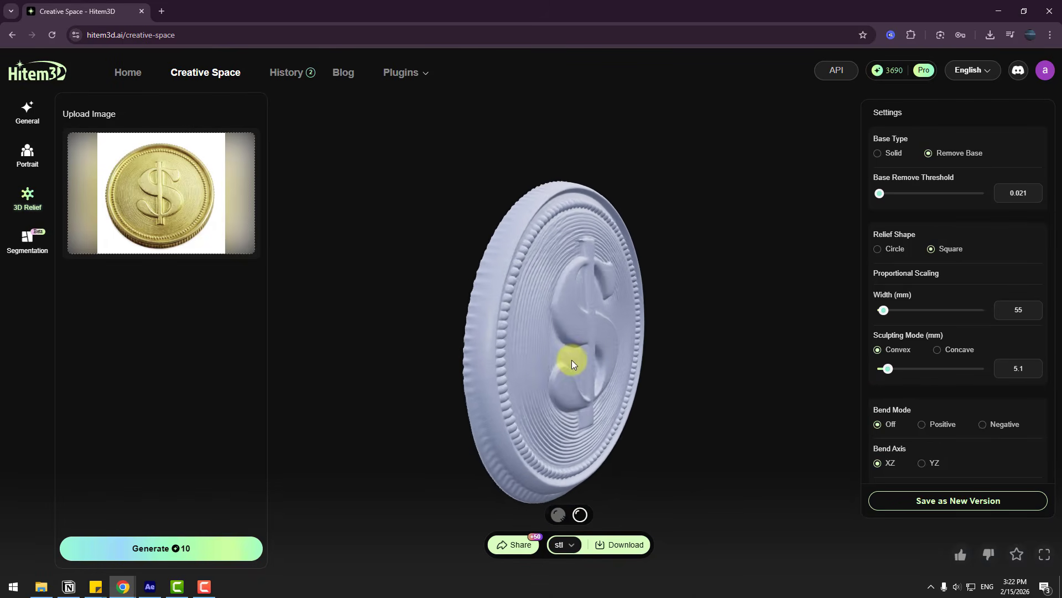
Try the negative bend mode on the coin relief, and turn bending off again
{"action": "scroll", "coordinate": [918, 382], "scroll_direction": "down", "scroll_amount": 1}
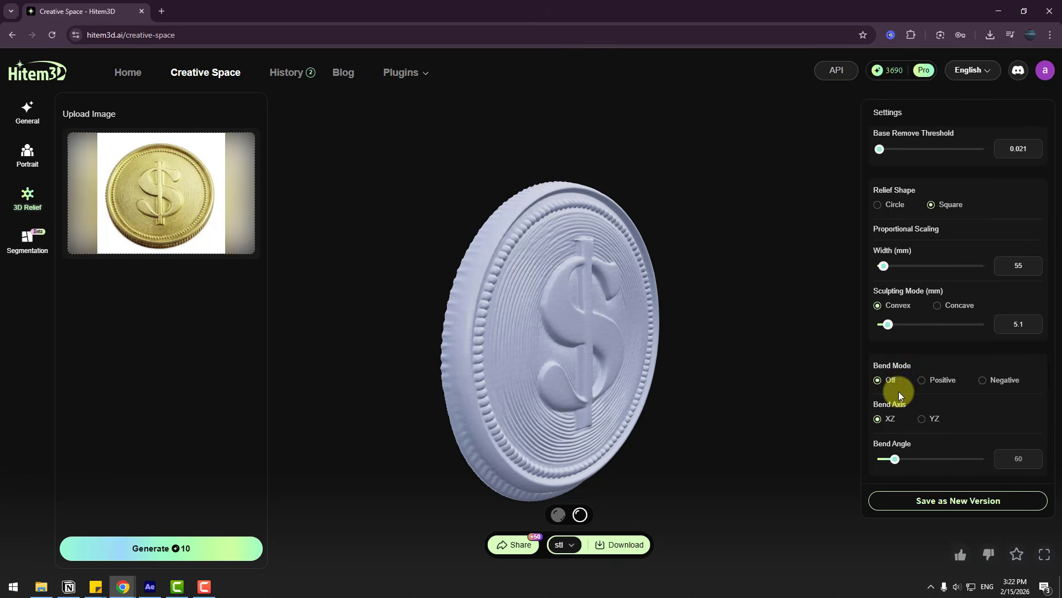
{"action": "left_click", "coordinate": [982, 381]}
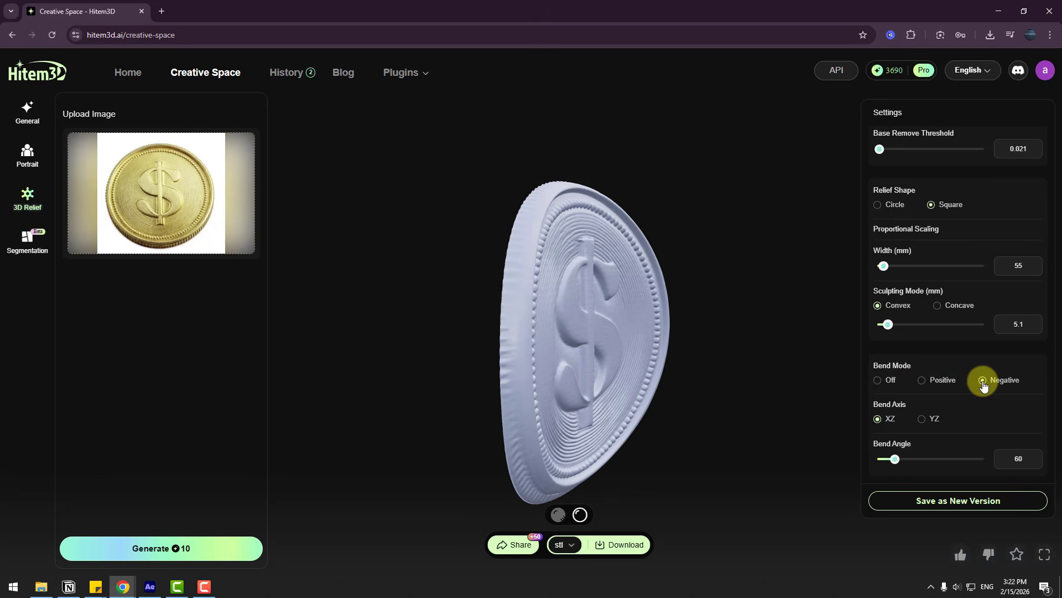
{"action": "left_click", "coordinate": [881, 381]}
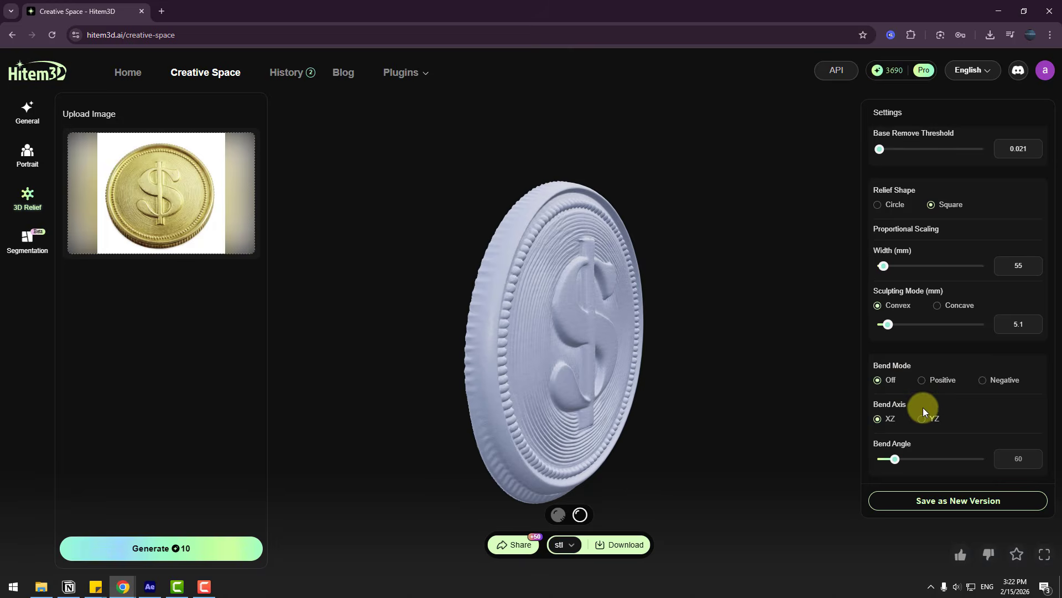
{"action": "left_click", "coordinate": [922, 420]}
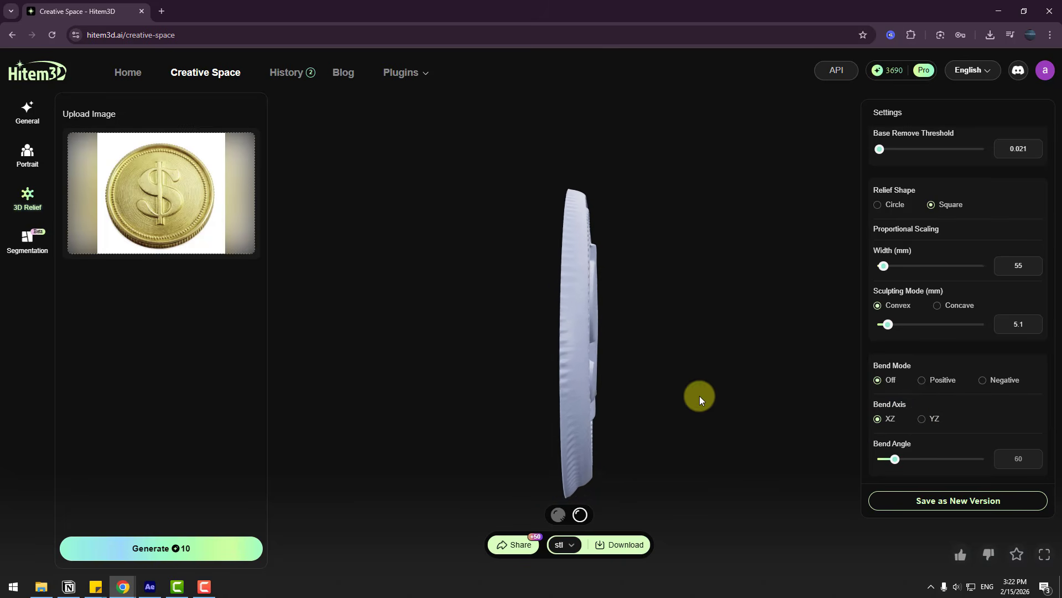
Display the dollar coin relief with its gold texture and examine its face and rim from several angles
{"action": "left_click_drag", "start_coordinate": [699, 396], "coordinate": [566, 496]}
{"action": "left_click", "coordinate": [559, 515]}
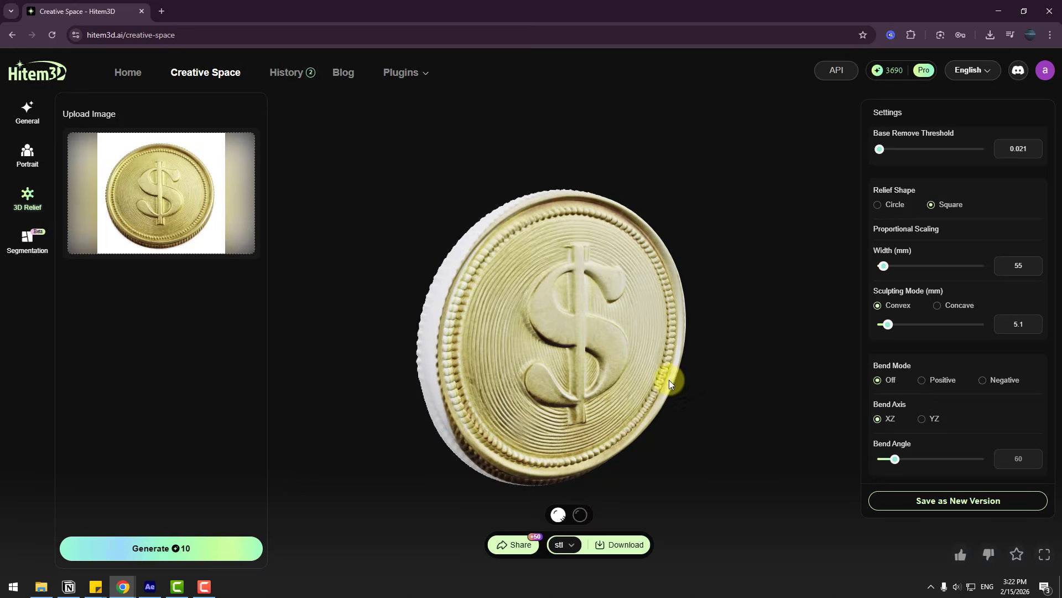
{"action": "left_click_drag", "start_coordinate": [669, 380], "coordinate": [888, 325]}
{"action": "scroll", "coordinate": [921, 280], "scroll_direction": "up", "scroll_amount": 1}
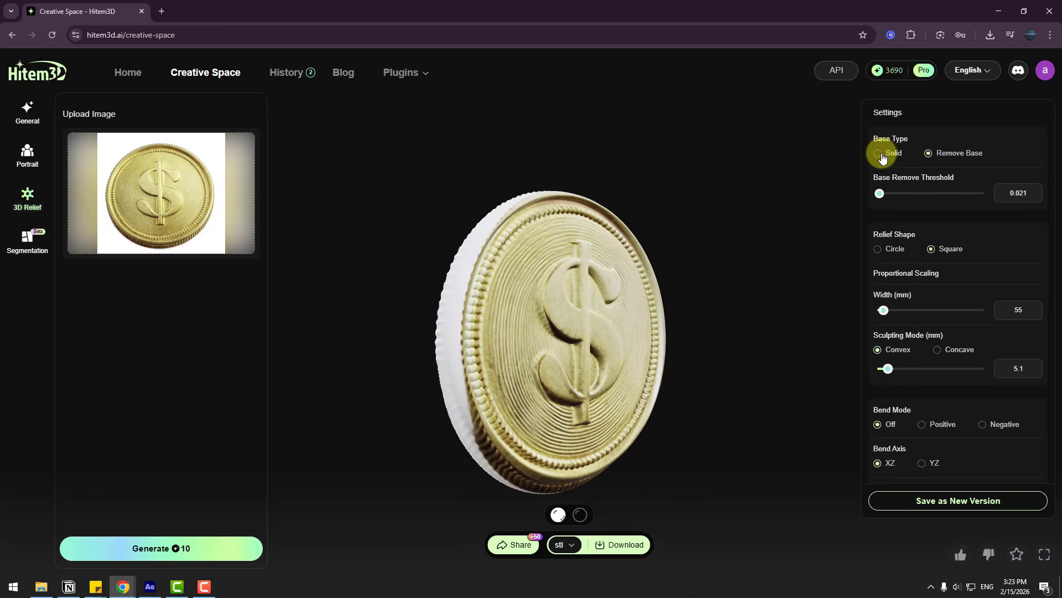
{"action": "left_click_drag", "start_coordinate": [880, 194], "coordinate": [920, 210]}
{"action": "left_click_drag", "start_coordinate": [686, 288], "coordinate": [477, 348]}
{"action": "left_click_drag", "start_coordinate": [625, 347], "coordinate": [592, 338]}
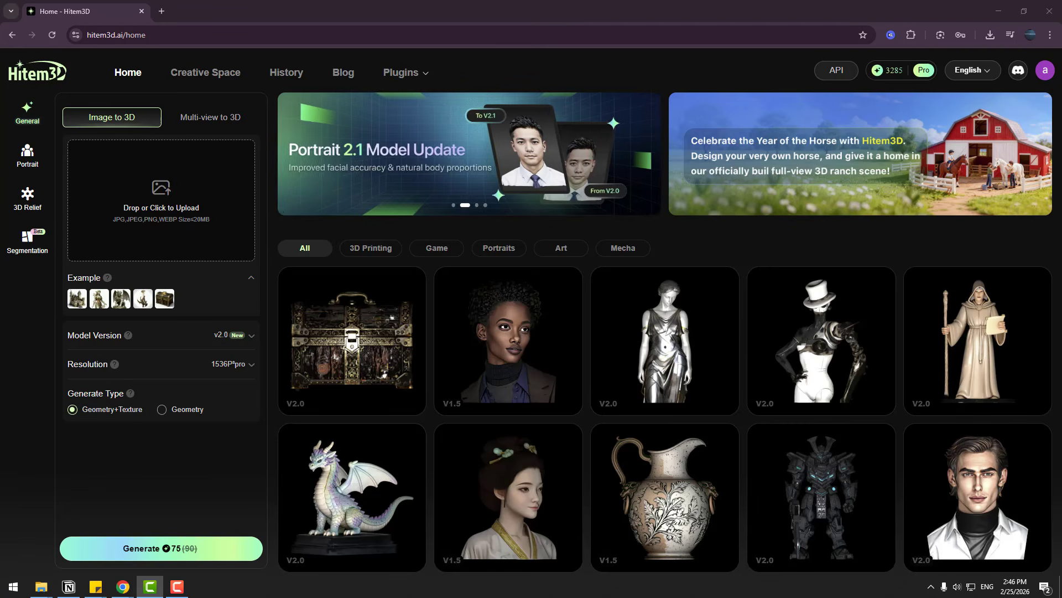
Upload the castle image and generate a Geometry+Texture model from it with model version v2.0 at 1536P³ resolution
{"action": "left_click_drag", "start_coordinate": [0, 232], "coordinate": [150, 210]}
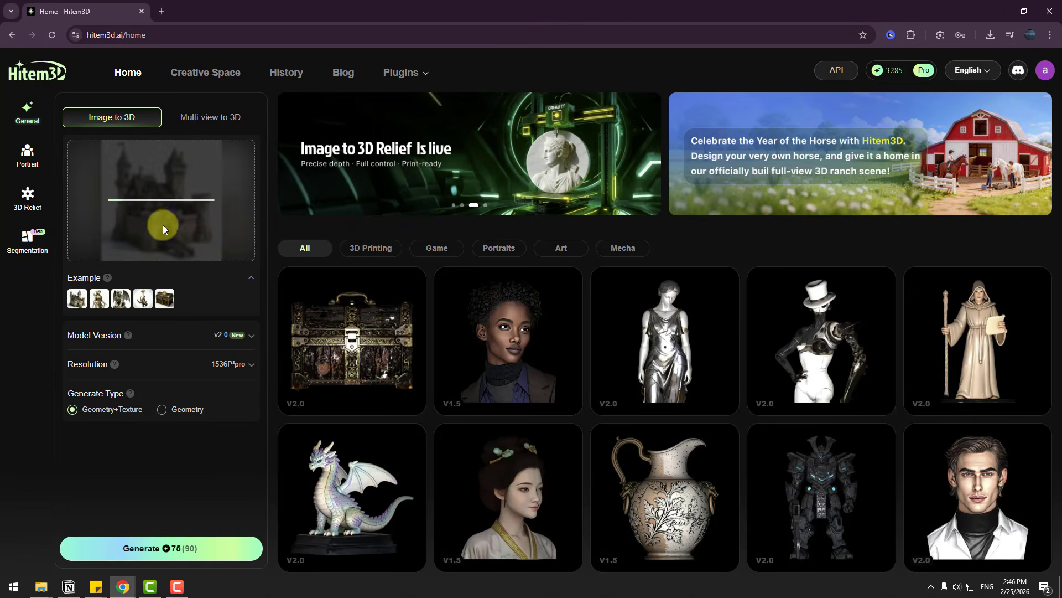
{"action": "left_click", "coordinate": [228, 335]}
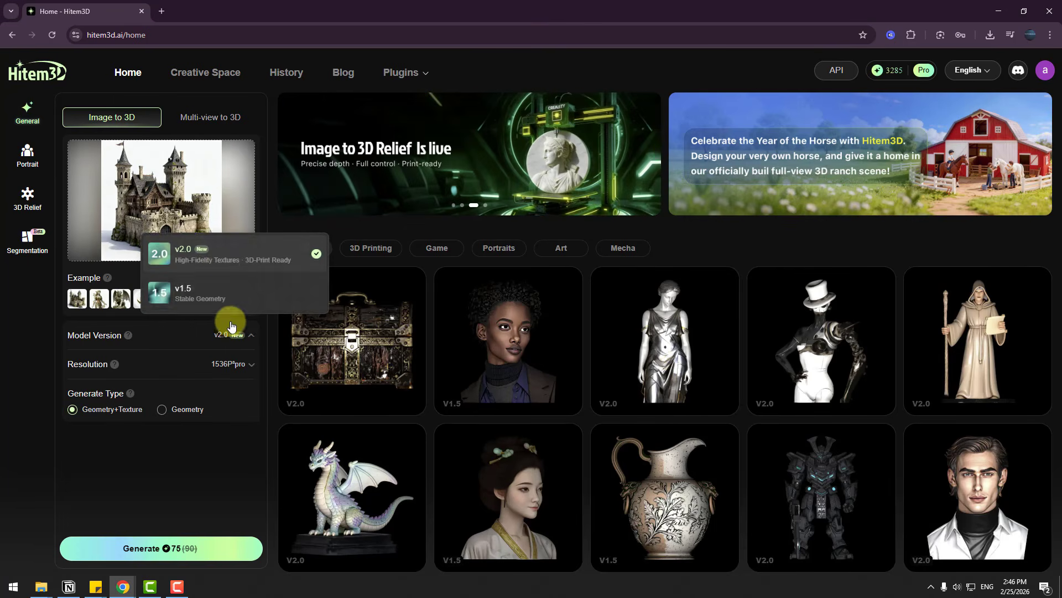
{"action": "left_click", "coordinate": [242, 249]}
{"action": "left_click", "coordinate": [231, 362]}
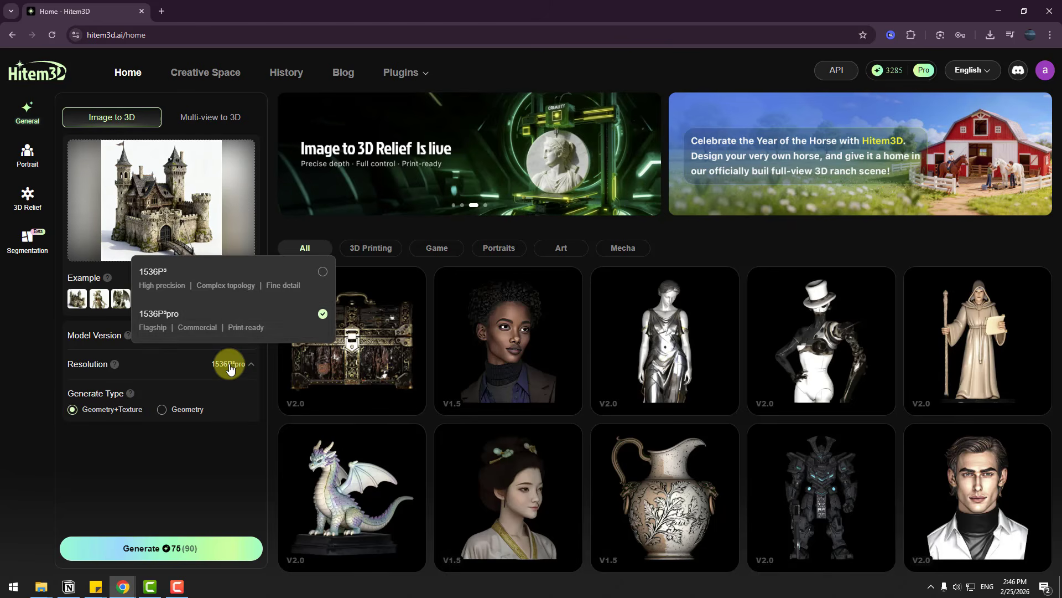
{"action": "left_click", "coordinate": [303, 280]}
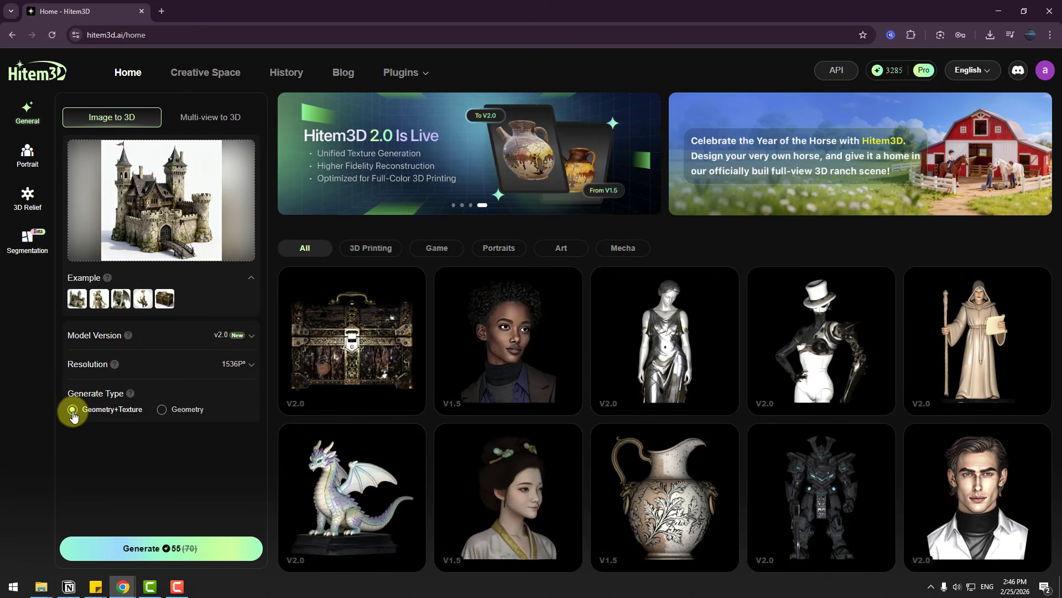
{"action": "left_click", "coordinate": [148, 544]}
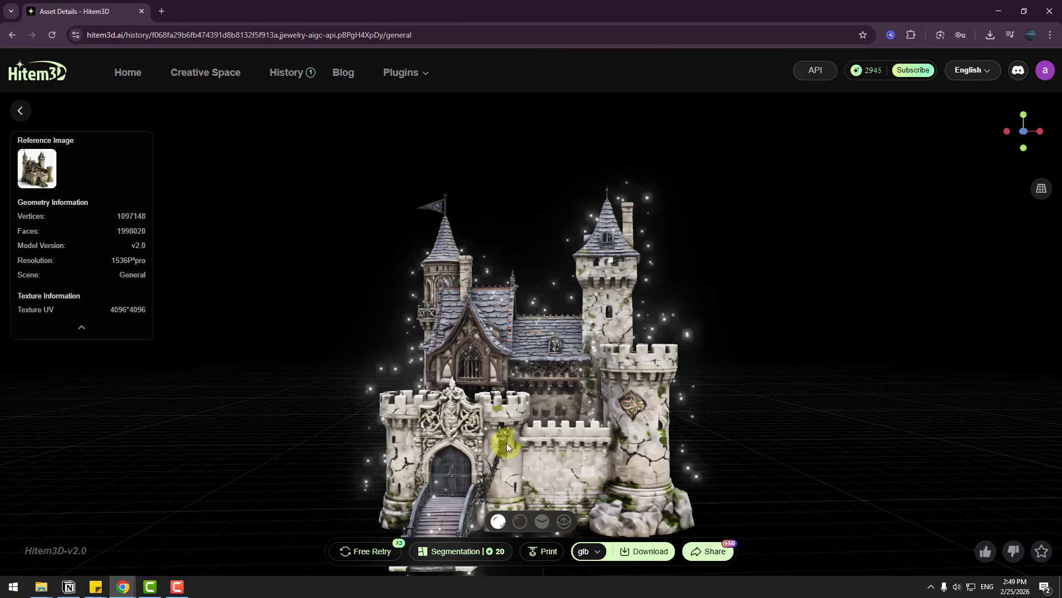
Examine the generated castle model up close, checking its towers, walls, gate and bridge from several angles
{"action": "scroll", "coordinate": [496, 401], "scroll_direction": "up", "scroll_amount": 5}
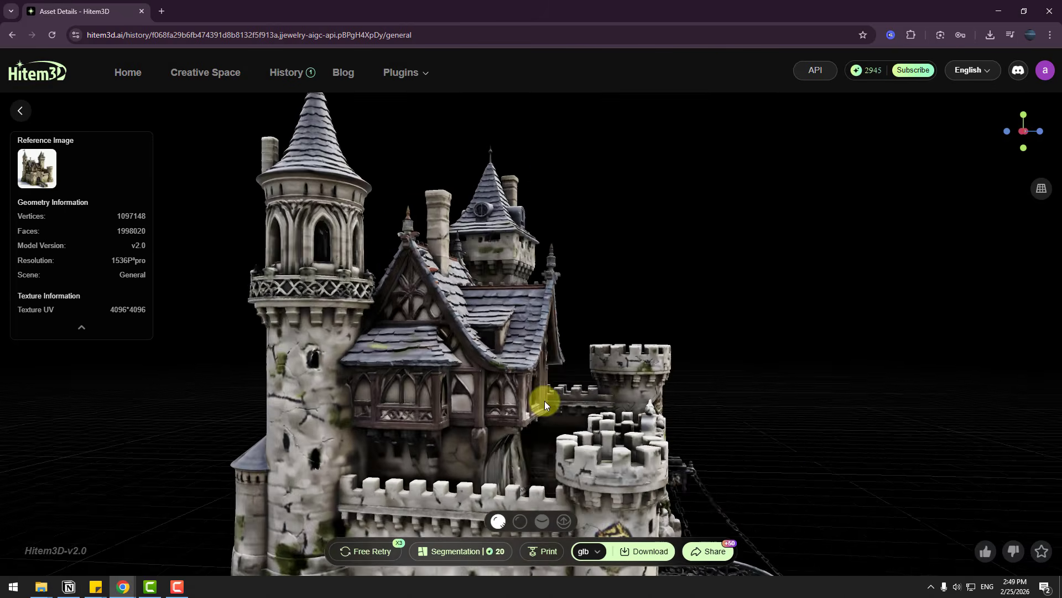
{"action": "left_click_drag", "start_coordinate": [544, 401], "coordinate": [745, 416]}
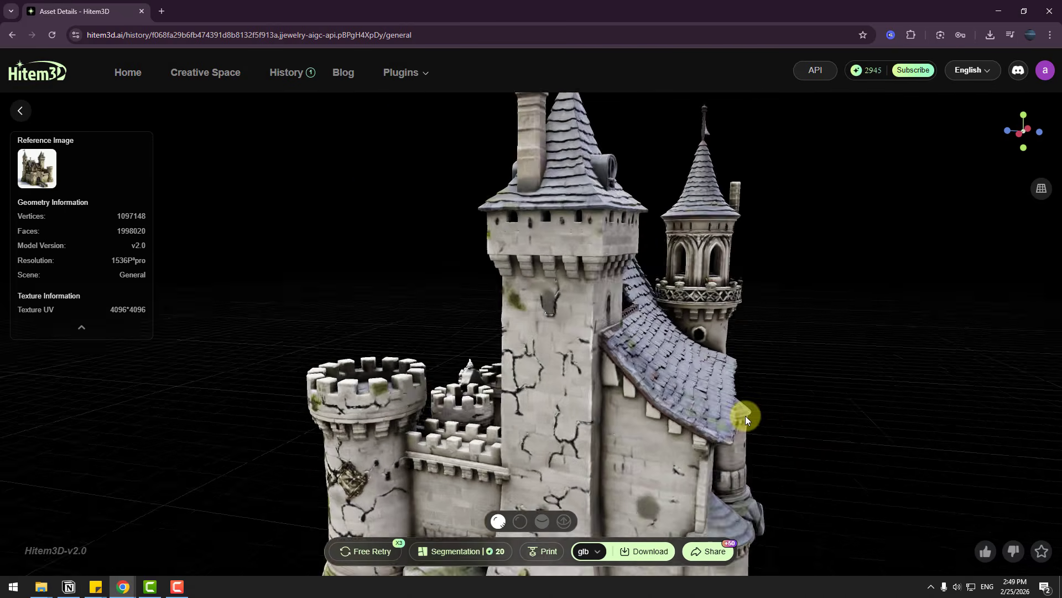
{"action": "scroll", "coordinate": [746, 417], "scroll_direction": "down", "scroll_amount": 3}
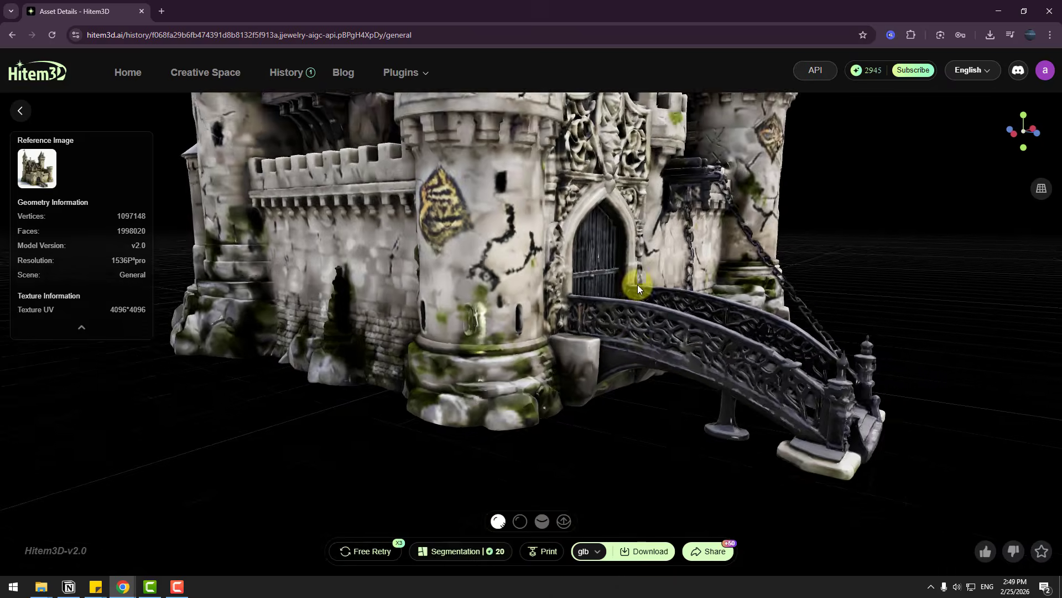
{"action": "scroll", "coordinate": [637, 285], "scroll_direction": "up", "scroll_amount": 3}
{"action": "left_click_drag", "start_coordinate": [626, 294], "coordinate": [469, 411]}
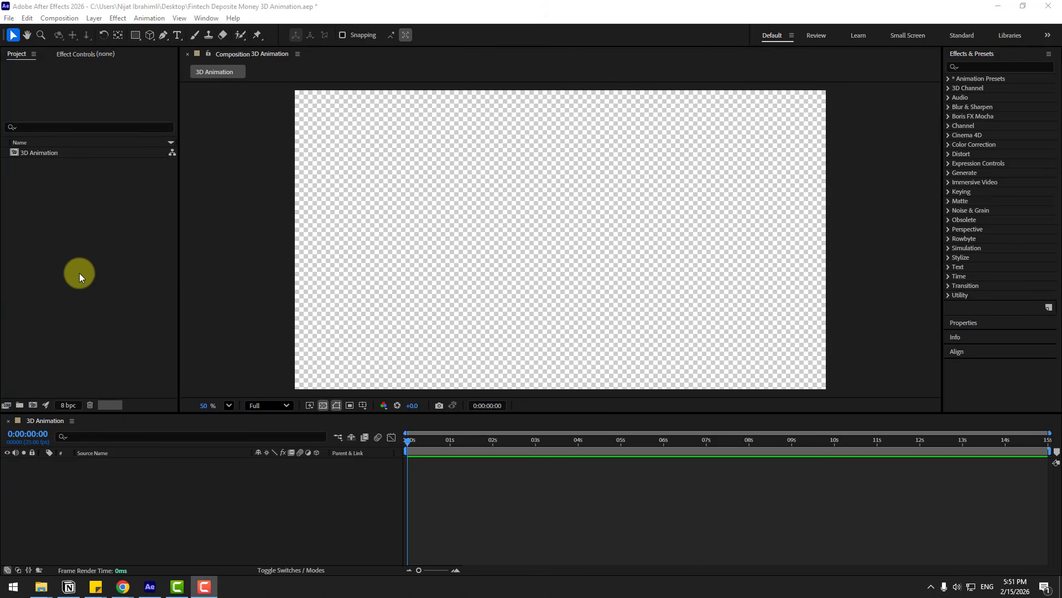
Switch to After Effects and import the safebox and safebox-door models from the Hitem3D Models folder as footage
{"action": "right_click", "coordinate": [46, 203]}
{"action": "mouse_move", "coordinate": [155, 260]}
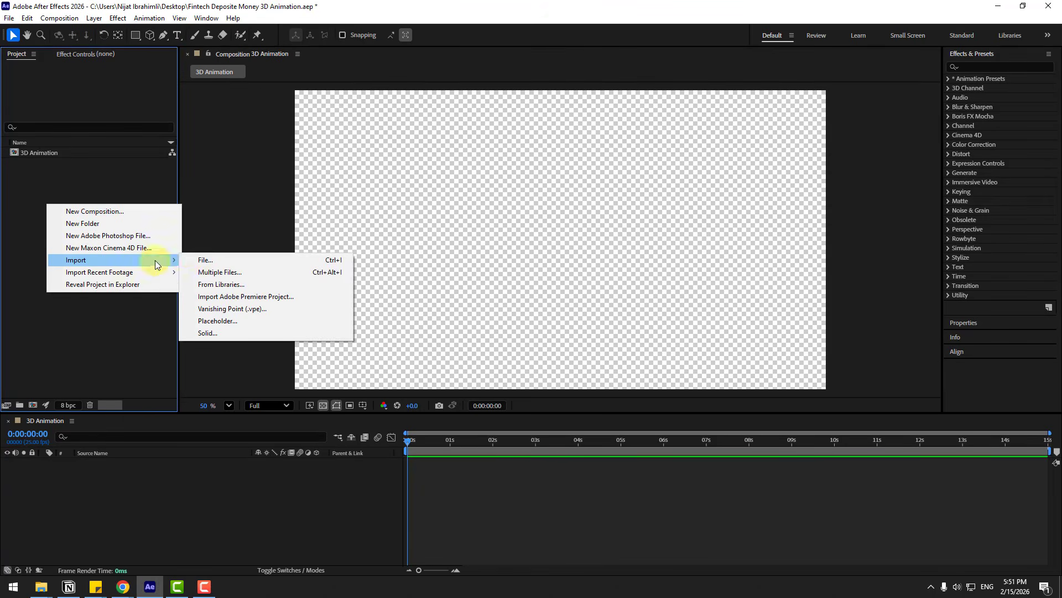
{"action": "left_click", "coordinate": [211, 258]}
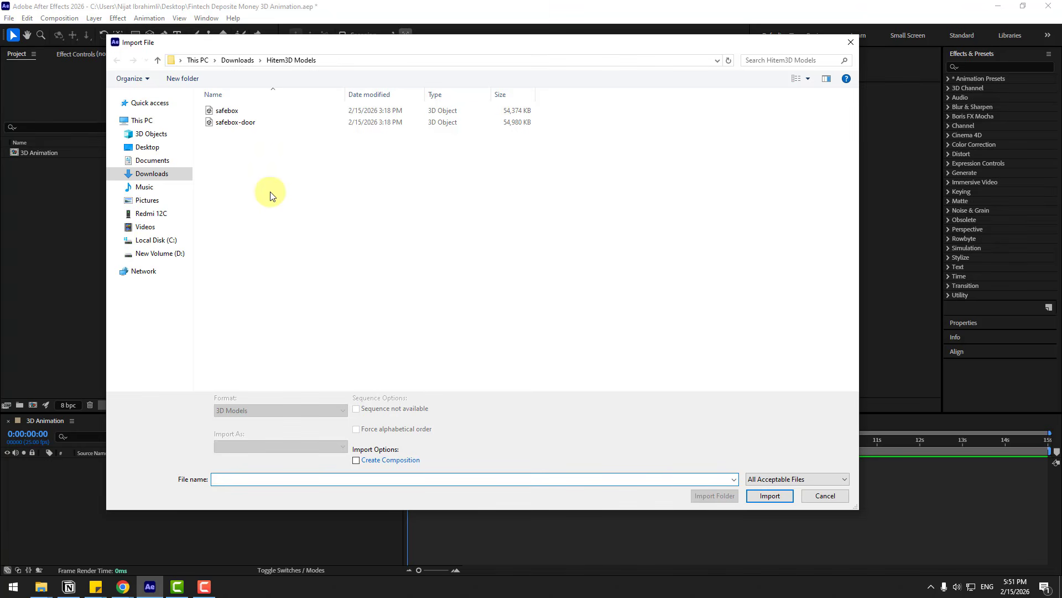
{"action": "left_click_drag", "start_coordinate": [229, 169], "coordinate": [231, 112]}
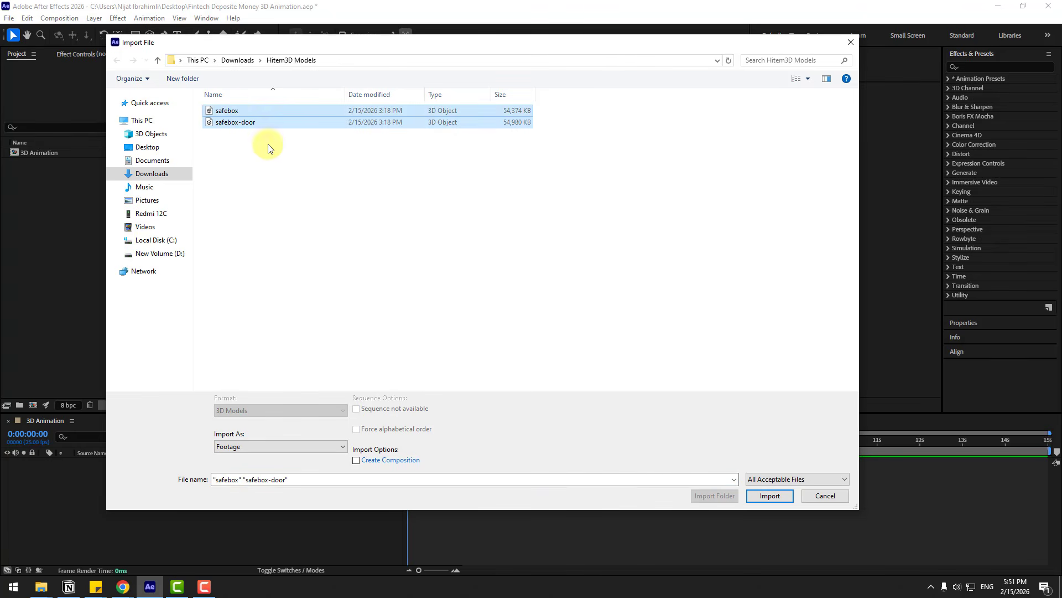
{"action": "left_click", "coordinate": [772, 495]}
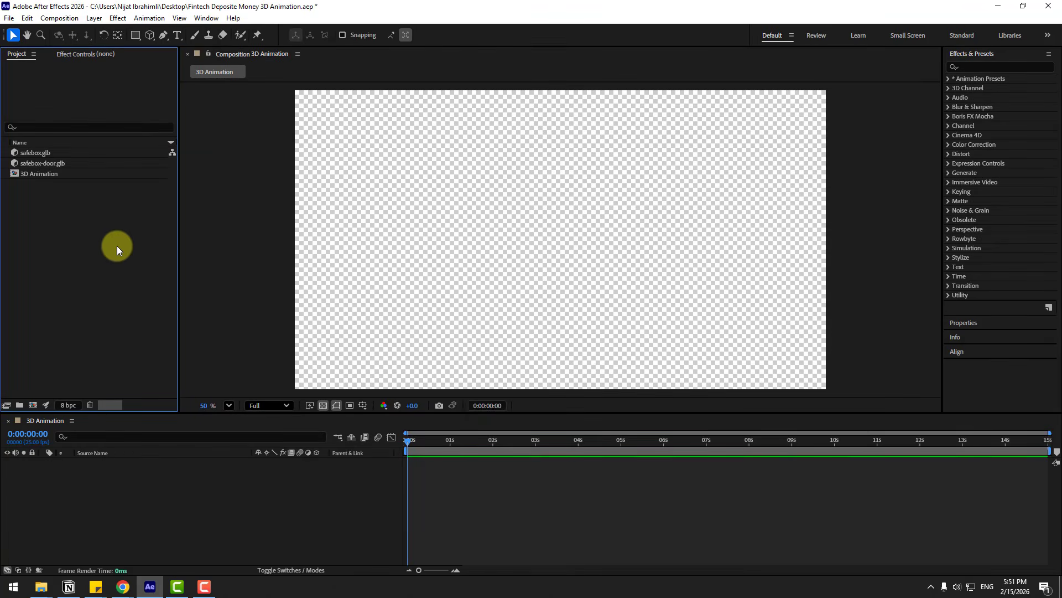
Add safebox.glb to the 3D Animation composition, accepting the default model settings
{"action": "left_click", "coordinate": [38, 155]}
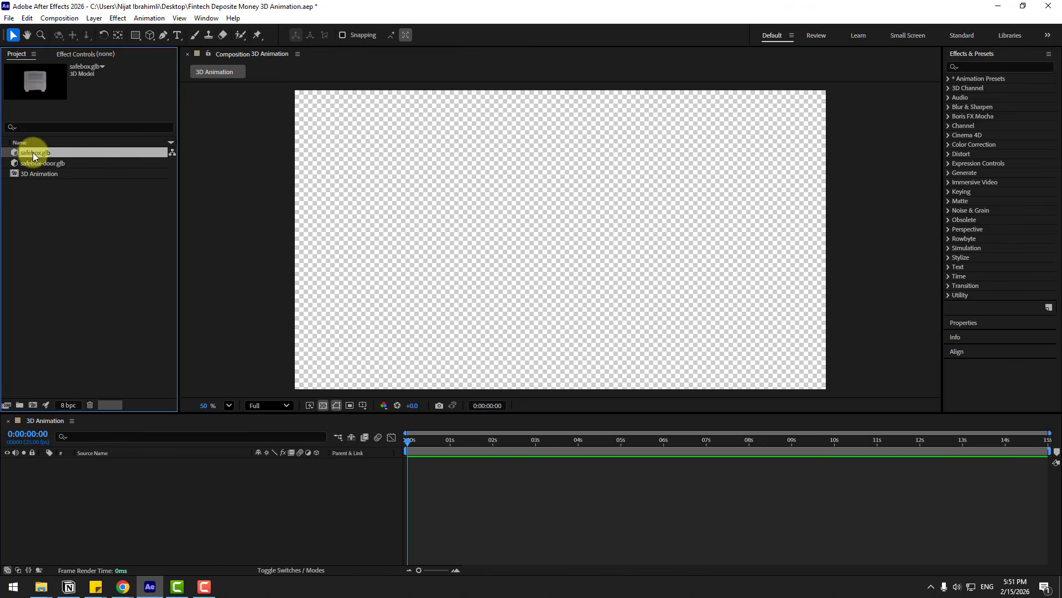
{"action": "left_click_drag", "start_coordinate": [32, 152], "coordinate": [94, 498]}
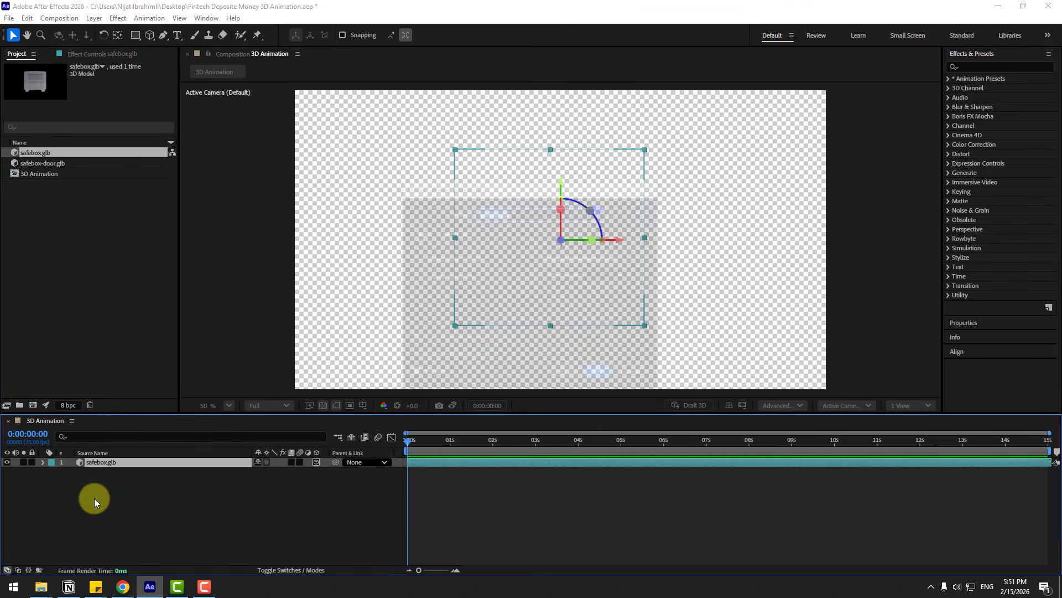
{"action": "left_click", "coordinate": [606, 375]}
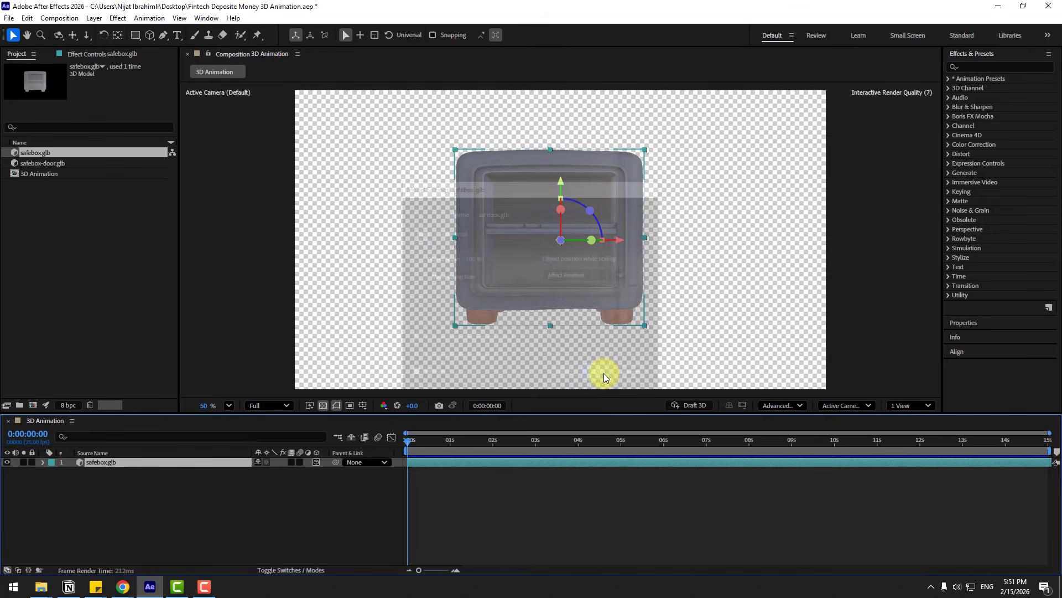
Orbit the camera view around the safe body, and undo the view change
{"action": "key", "text": "c"}
{"action": "left_click_drag", "start_coordinate": [617, 198], "coordinate": [600, 226]}
{"action": "key", "text": "ctrl+z"}
{"action": "key", "text": "v"}
Add safebox-door.glb above the safe body layer in the composition, keeping the default model settings
{"action": "left_click", "coordinate": [54, 226]}
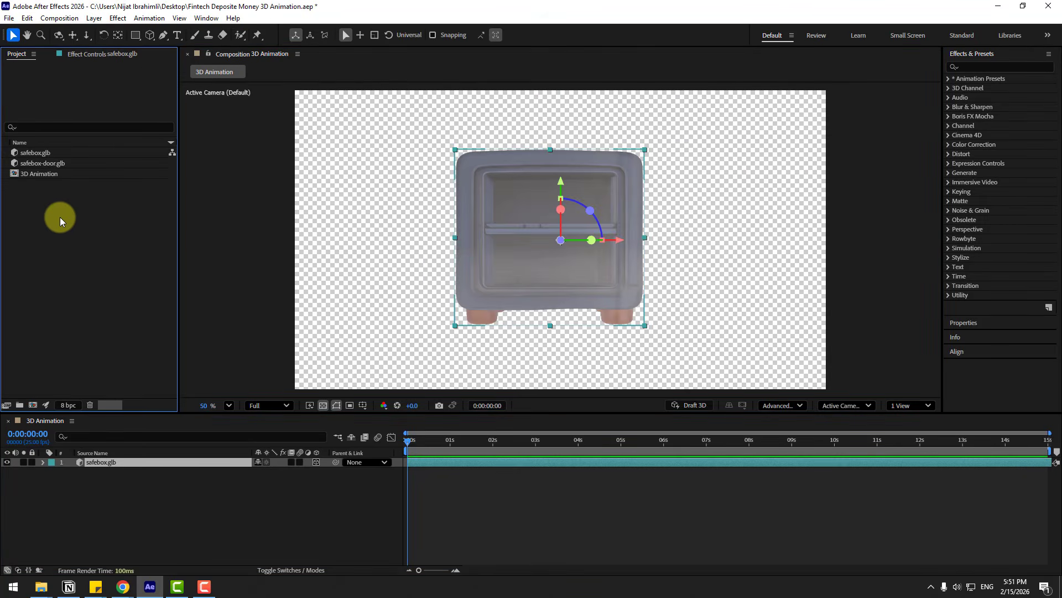
{"action": "left_click", "coordinate": [44, 164]}
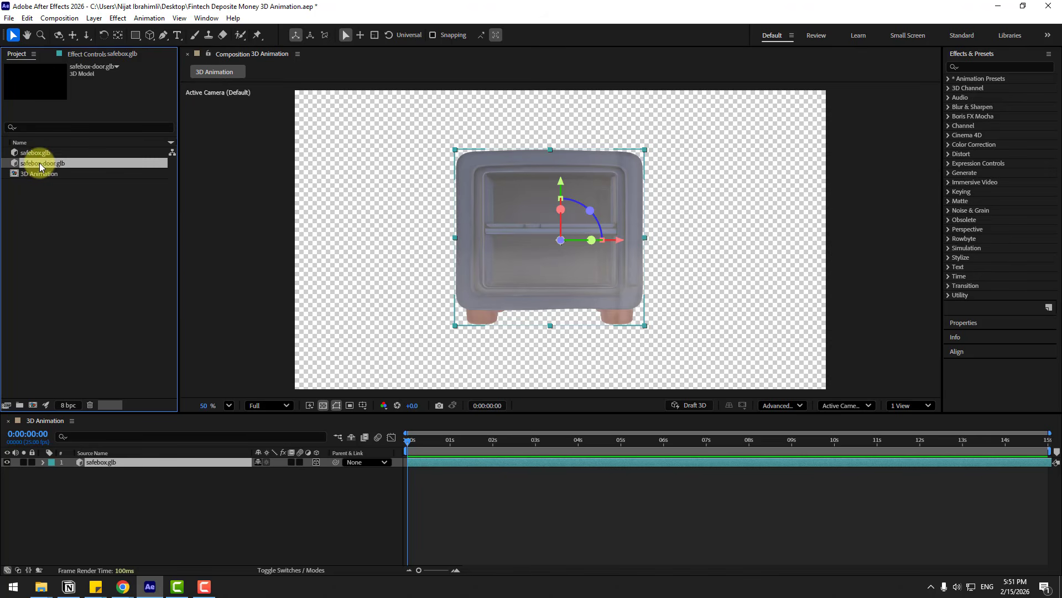
{"action": "left_click_drag", "start_coordinate": [41, 167], "coordinate": [107, 461]}
{"action": "double_click", "coordinate": [107, 462]}
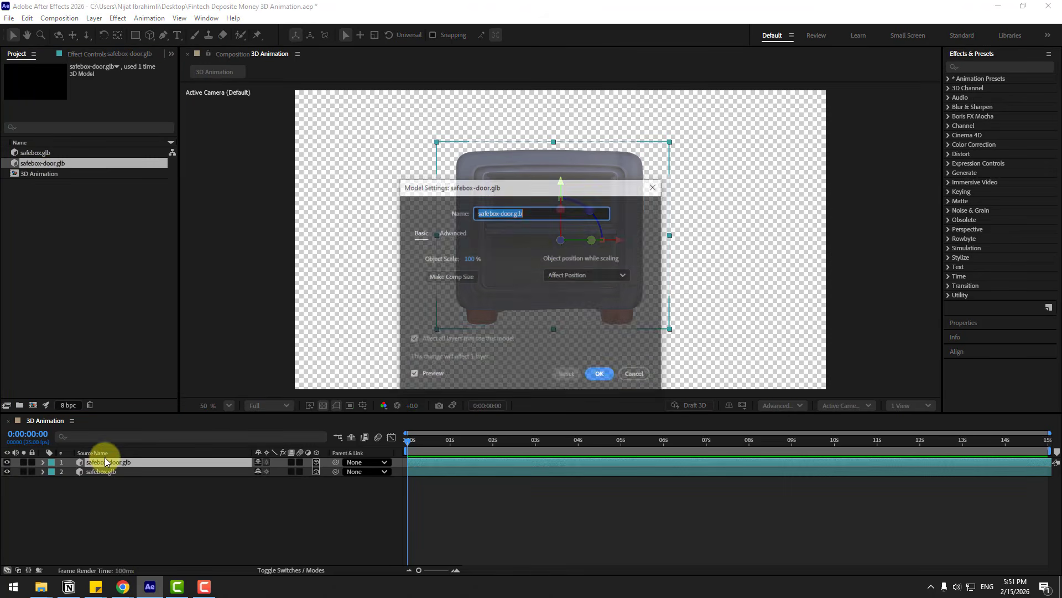
{"action": "left_click", "coordinate": [602, 375]}
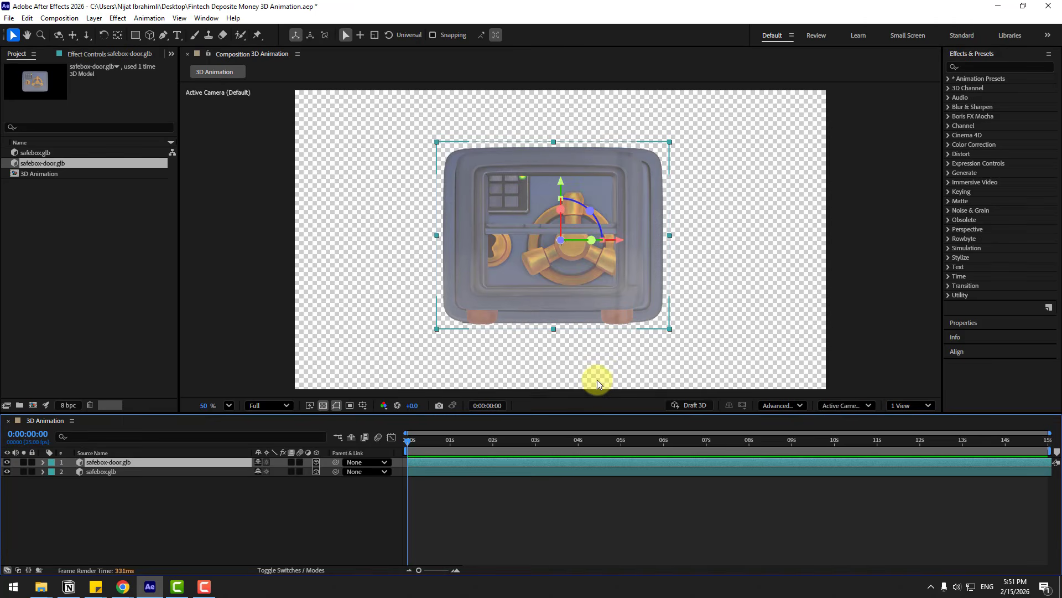
Show the scene in Custom View 1 and pull the safe door forward along the Z axis, out of the safe body
{"action": "left_click", "coordinate": [858, 404]}
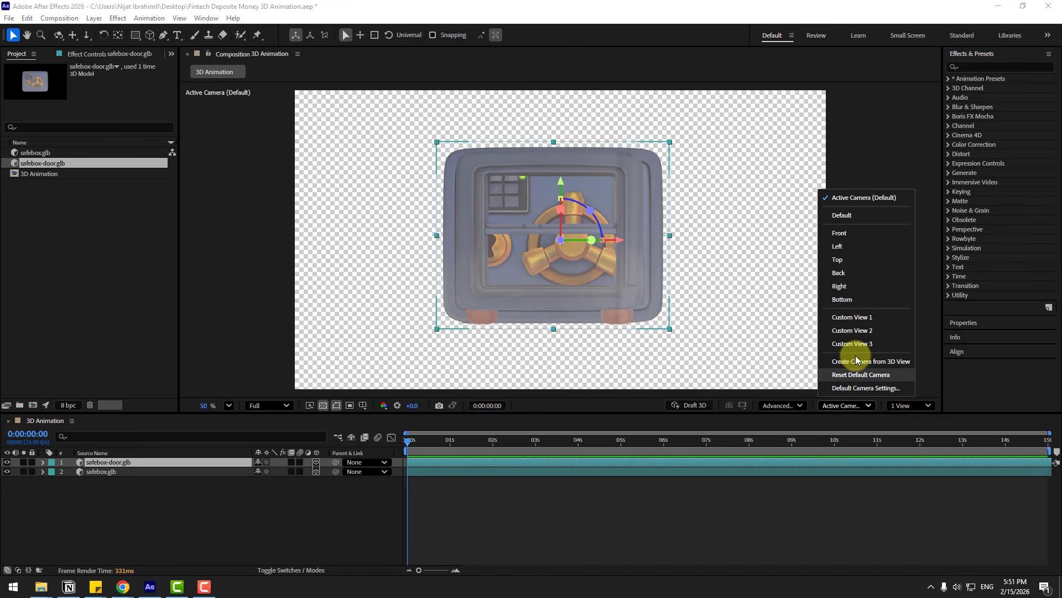
{"action": "left_click", "coordinate": [842, 312]}
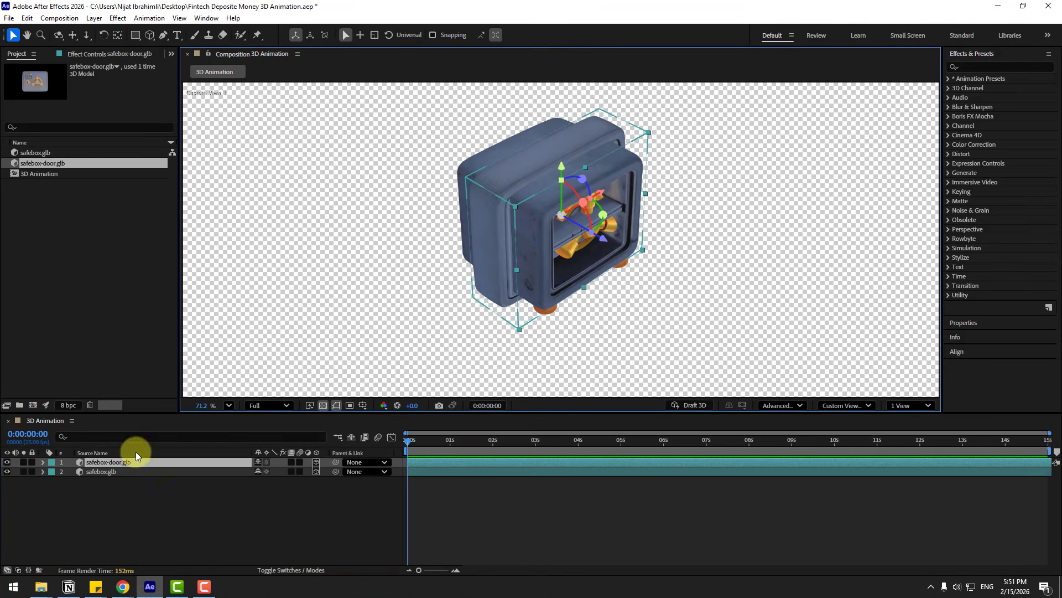
{"action": "left_click_drag", "start_coordinate": [597, 235], "coordinate": [685, 275]}
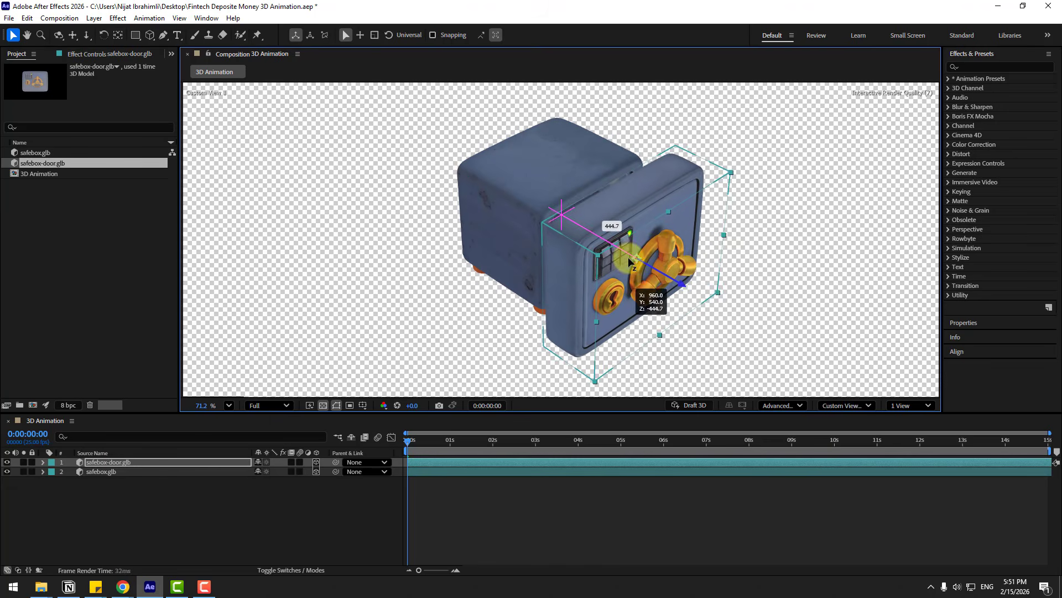
Scale the safe door layer to 75% and move it back along the Z axis against the safe's front opening
{"action": "key", "text": "s"}
{"action": "left_click_drag", "start_coordinate": [267, 473], "coordinate": [256, 468]}
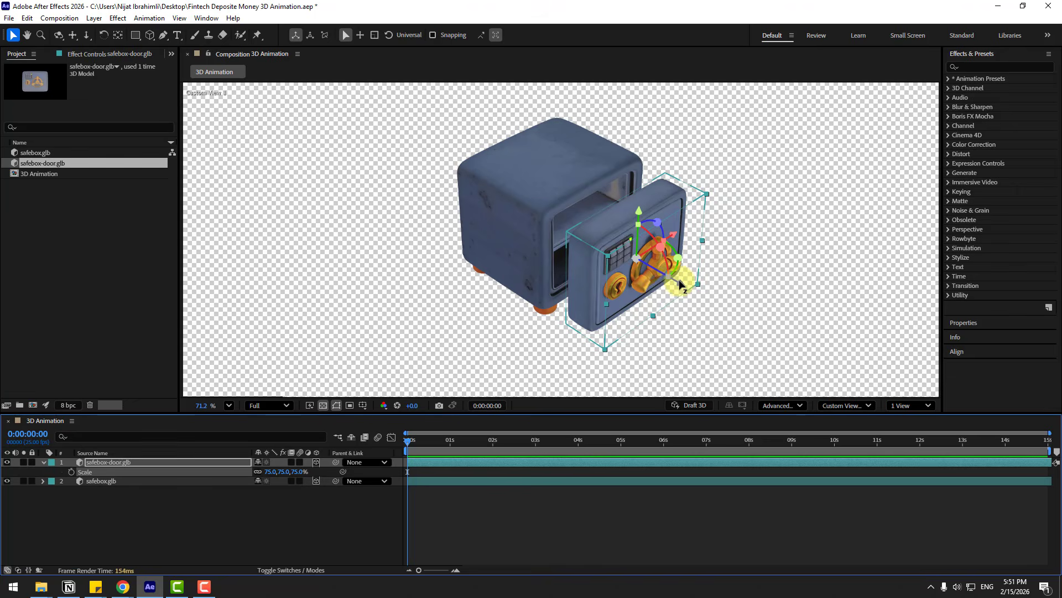
{"action": "left_click_drag", "start_coordinate": [680, 285], "coordinate": [512, 270]}
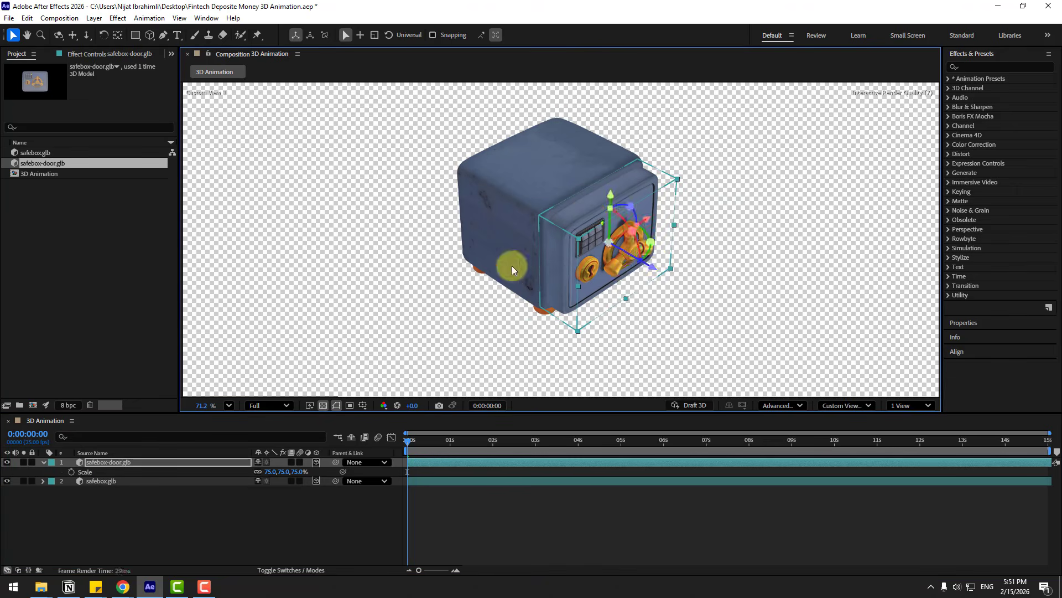
Move the safe door's anchor point to its hinge side, and centre it within the door's thickness in the Left view
{"action": "scroll", "coordinate": [512, 270], "scroll_direction": "up", "scroll_amount": 1}
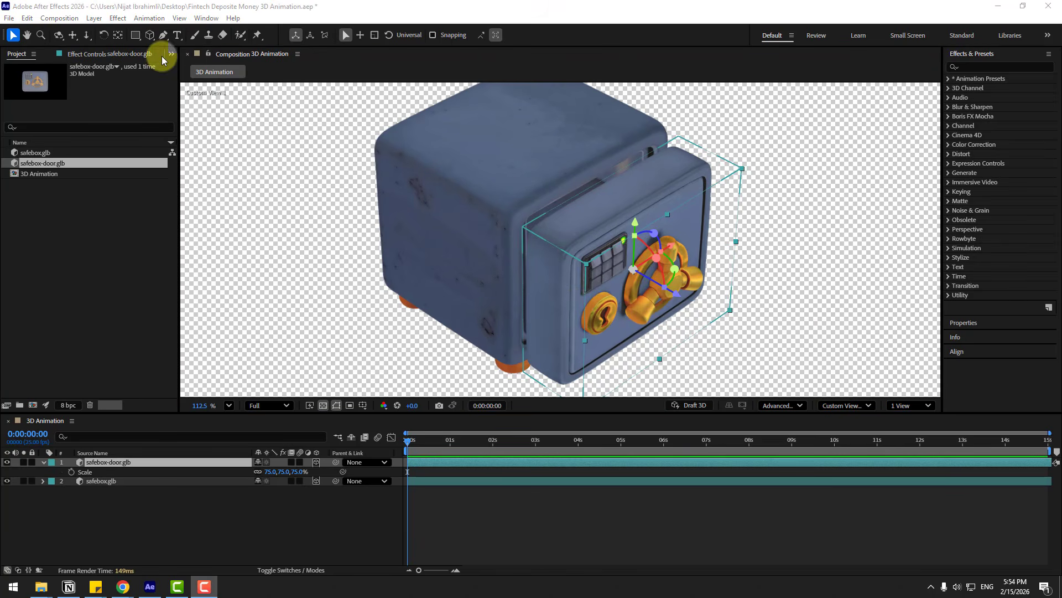
{"action": "left_click", "coordinate": [118, 35]}
{"action": "left_click_drag", "start_coordinate": [671, 250], "coordinate": [743, 212]}
{"action": "left_click", "coordinate": [845, 405]}
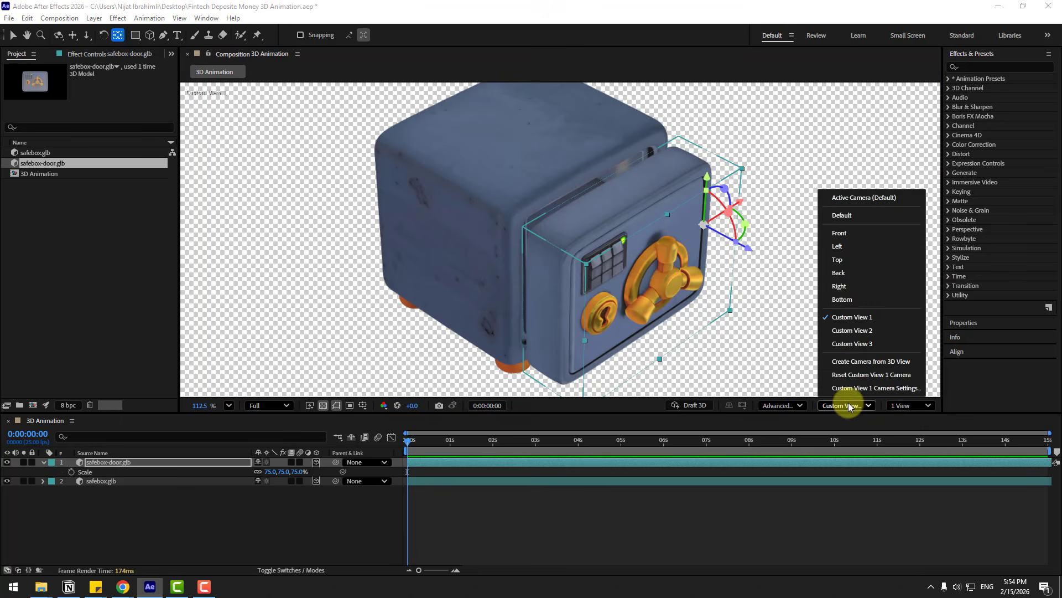
{"action": "left_click", "coordinate": [844, 248]}
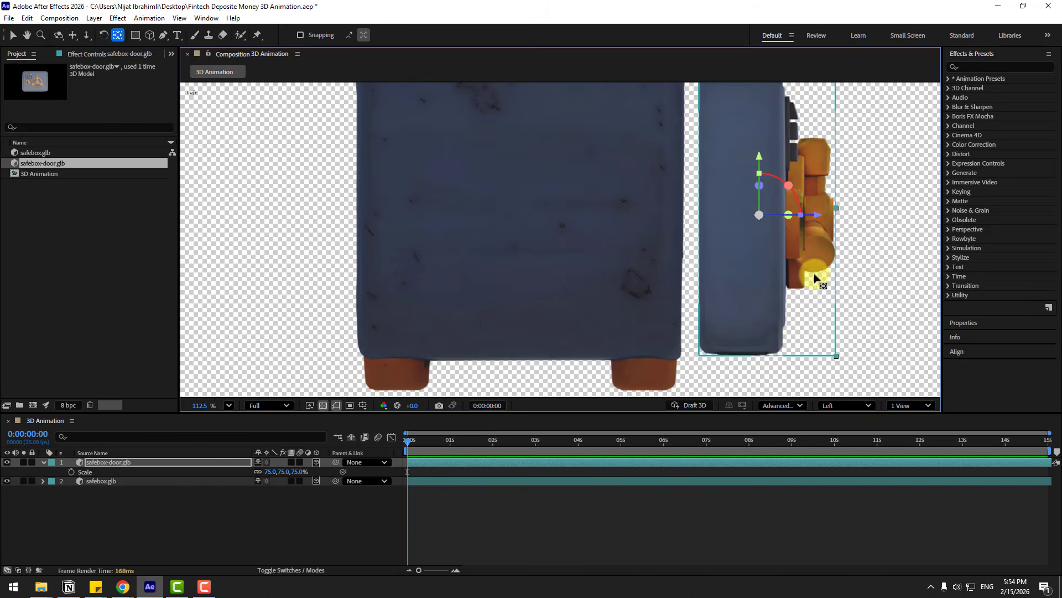
{"action": "key", "text": "h"}
{"action": "key", "text": "y"}
{"action": "mouse_move", "coordinate": [782, 279]}
{"action": "left_mouse_down"}
{"action": "mouse_move", "coordinate": [766, 279]}
{"action": "mouse_move", "coordinate": [779, 278]}
{"action": "left_mouse_up"}
In the Front view, shift the door's anchor point along the X axis inward onto the door's hinge edge
{"action": "left_click", "coordinate": [844, 405]}
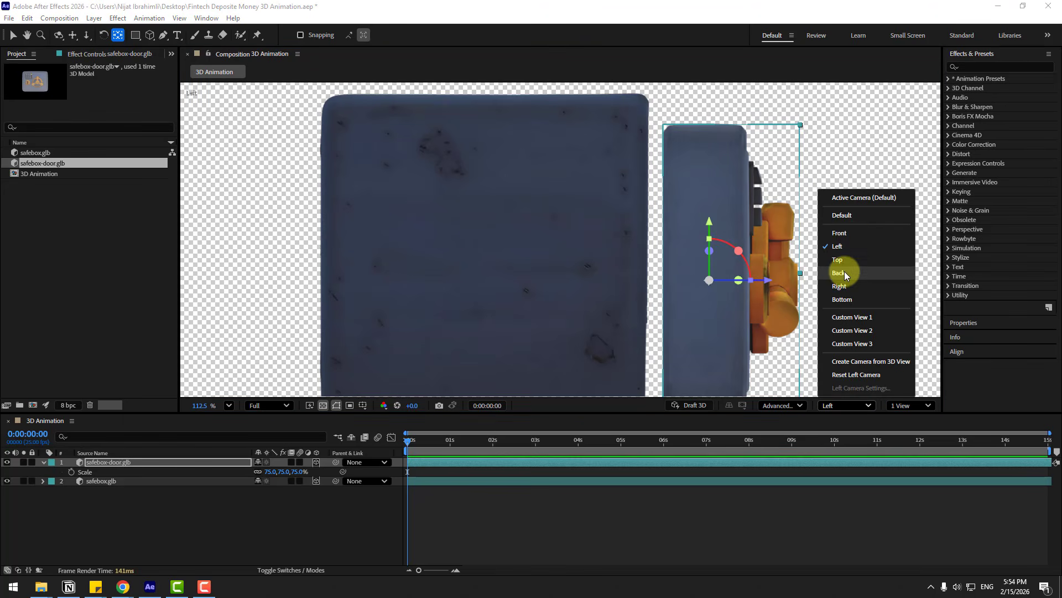
{"action": "left_click", "coordinate": [847, 232]}
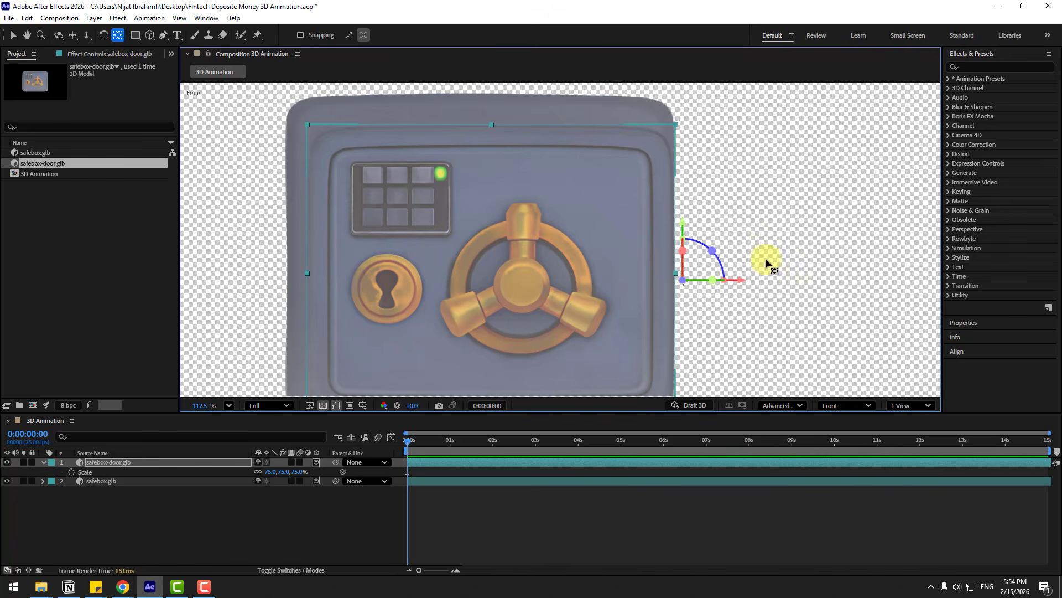
{"action": "left_click_drag", "start_coordinate": [740, 282], "coordinate": [715, 282]}
Reveal the safe door's rotation properties, test its Y Rotation in the Front view, and undo the rotation
{"action": "left_click", "coordinate": [89, 462]}
{"action": "key", "text": "r"}
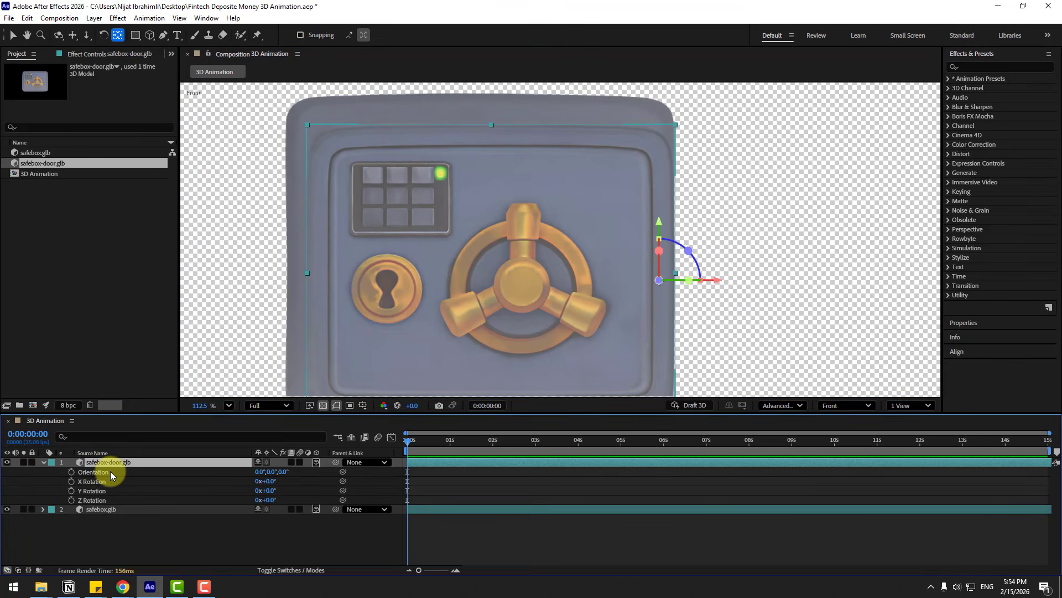
{"action": "mouse_move", "coordinate": [271, 491]}
{"action": "left_mouse_down"}
{"action": "mouse_move", "coordinate": [291, 491]}
{"action": "mouse_move", "coordinate": [239, 498]}
{"action": "mouse_move", "coordinate": [264, 497]}
{"action": "left_mouse_up"}
{"action": "key", "text": "ctrl+z"}
Show the scene in Custom View 1, test the door's hinge swing with Y Rotation, and undo the rotation
{"action": "left_click", "coordinate": [836, 408]}
{"action": "left_click", "coordinate": [843, 317]}
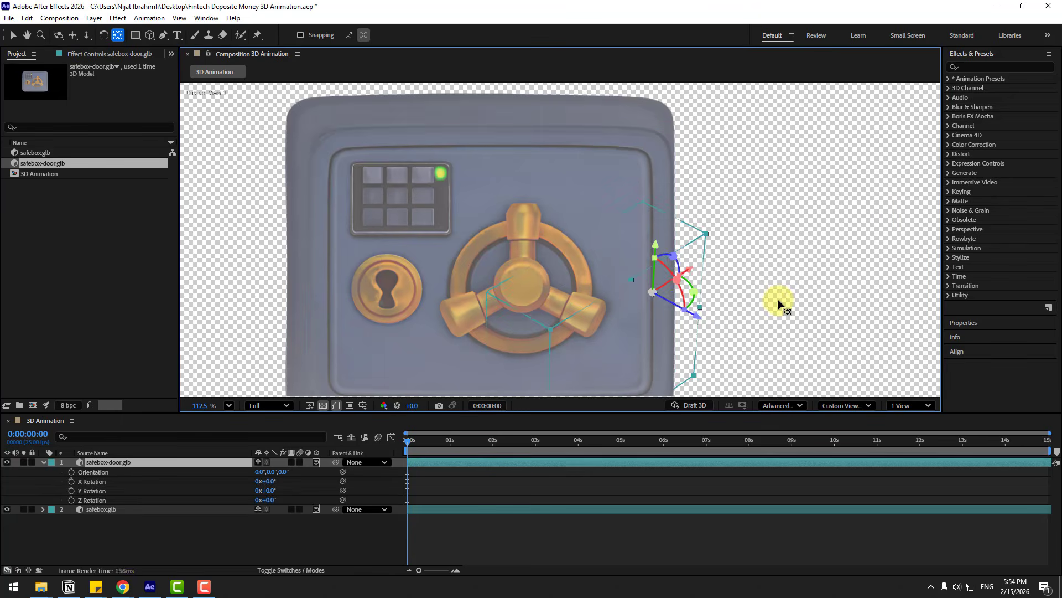
{"action": "scroll", "coordinate": [660, 337], "scroll_direction": "down", "scroll_amount": 1}
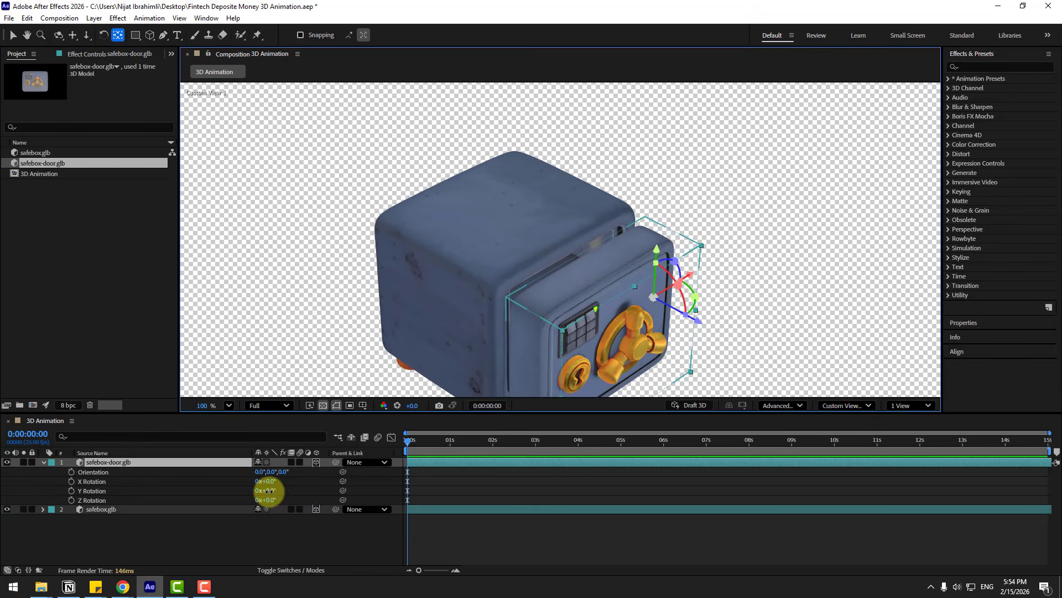
{"action": "left_click_drag", "start_coordinate": [269, 492], "coordinate": [257, 496]}
{"action": "key", "text": "ctrl+z"}
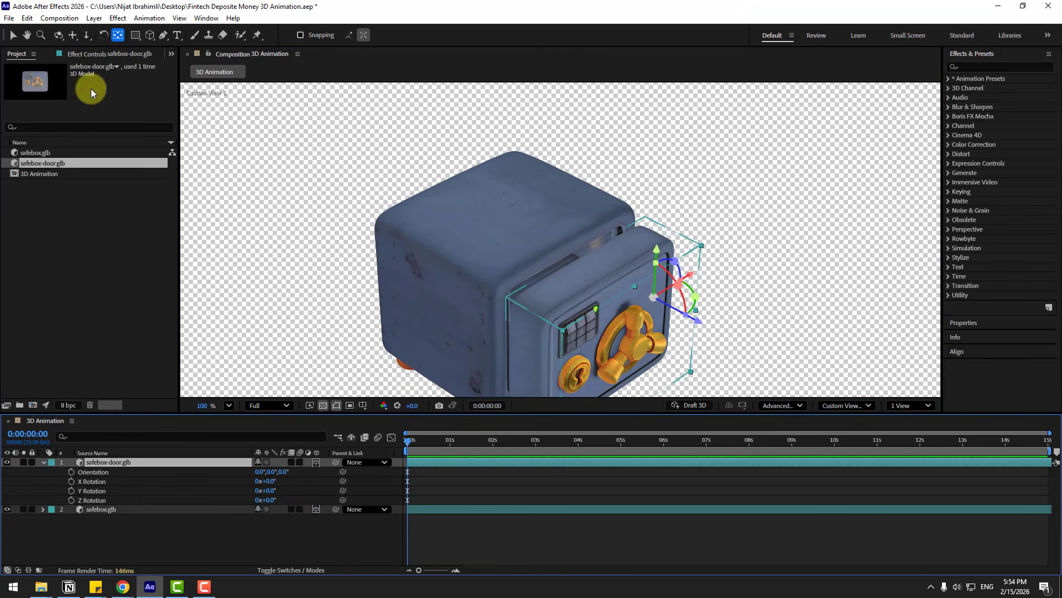
Move the safe door back along the Z axis into the body's front opening, and test and undo its Y Rotation
{"action": "left_click", "coordinate": [12, 34]}
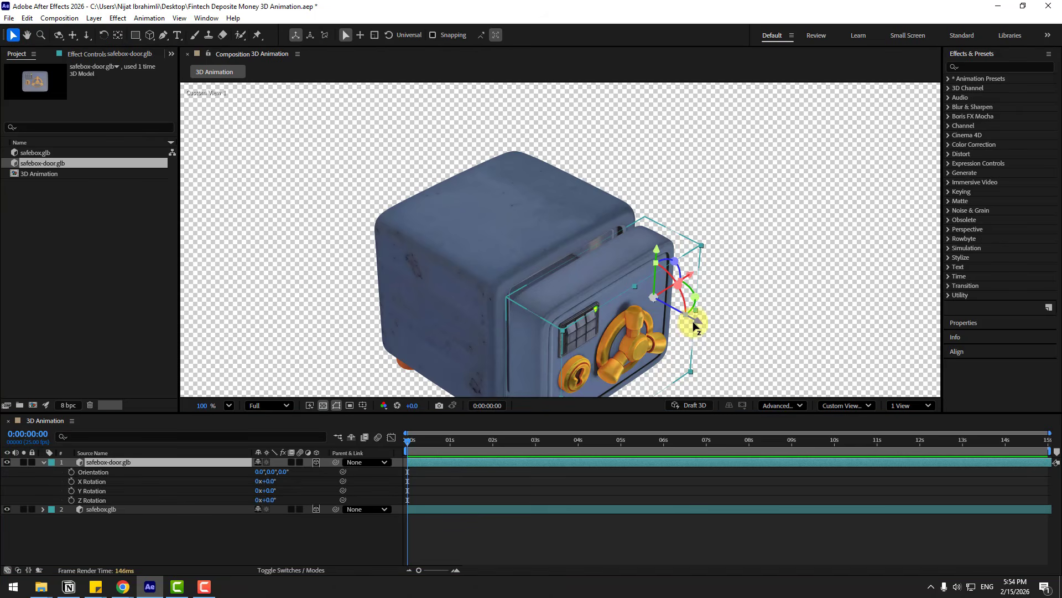
{"action": "left_click_drag", "start_coordinate": [695, 326], "coordinate": [655, 299]}
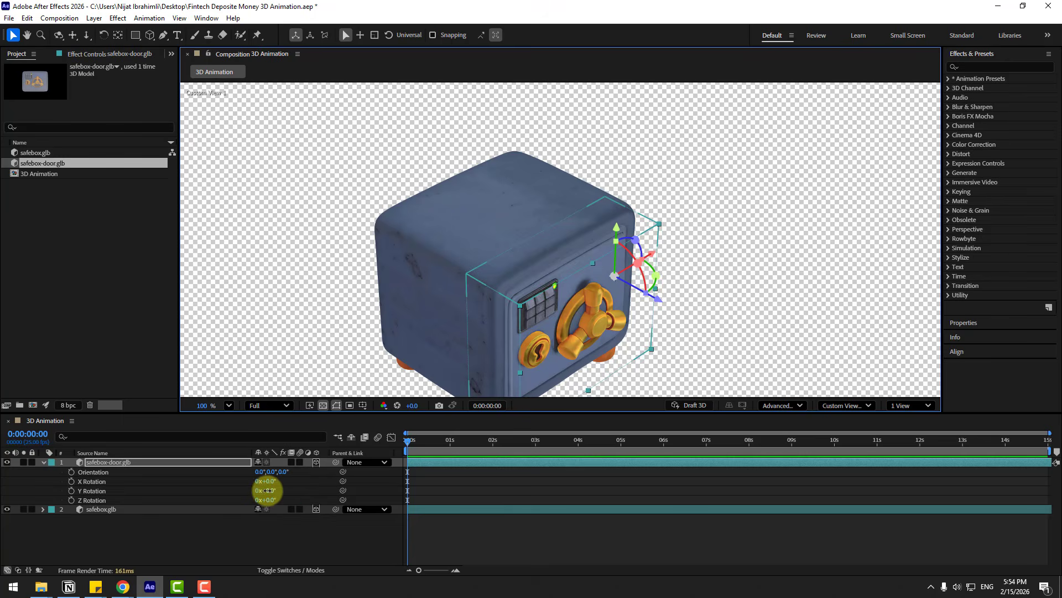
{"action": "left_click_drag", "start_coordinate": [266, 490], "coordinate": [227, 484]}
{"action": "key", "text": "ctrl+z"}
{"action": "left_click", "coordinate": [117, 551]}
{"action": "left_click", "coordinate": [71, 481]}
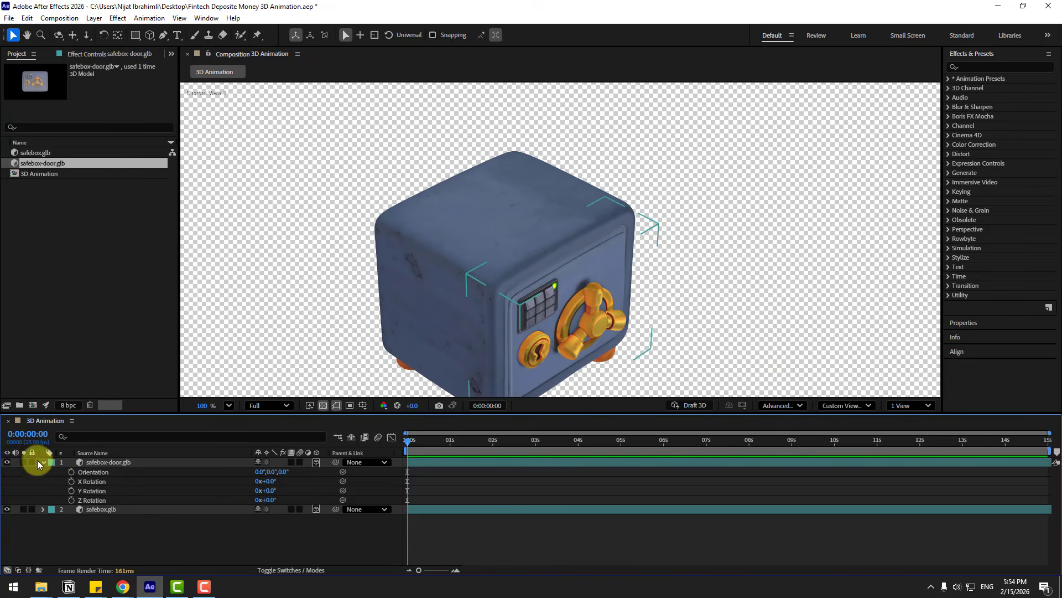
Parent the safe door layer to safebox.glb, and test the link by moving the safe body and undoing the move
{"action": "left_click", "coordinate": [111, 461]}
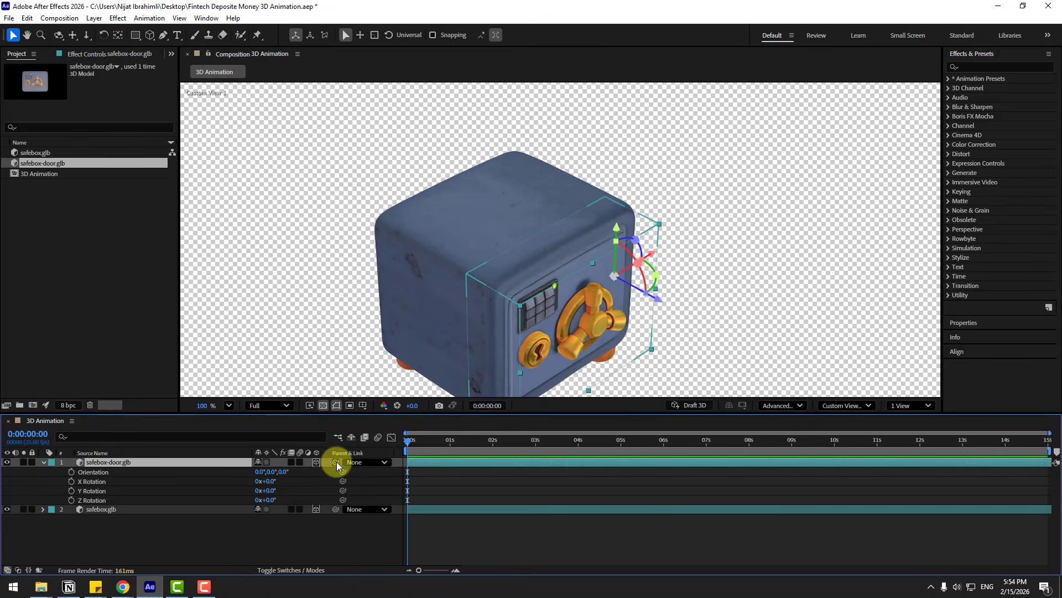
{"action": "left_click_drag", "start_coordinate": [115, 497], "coordinate": [98, 510]}
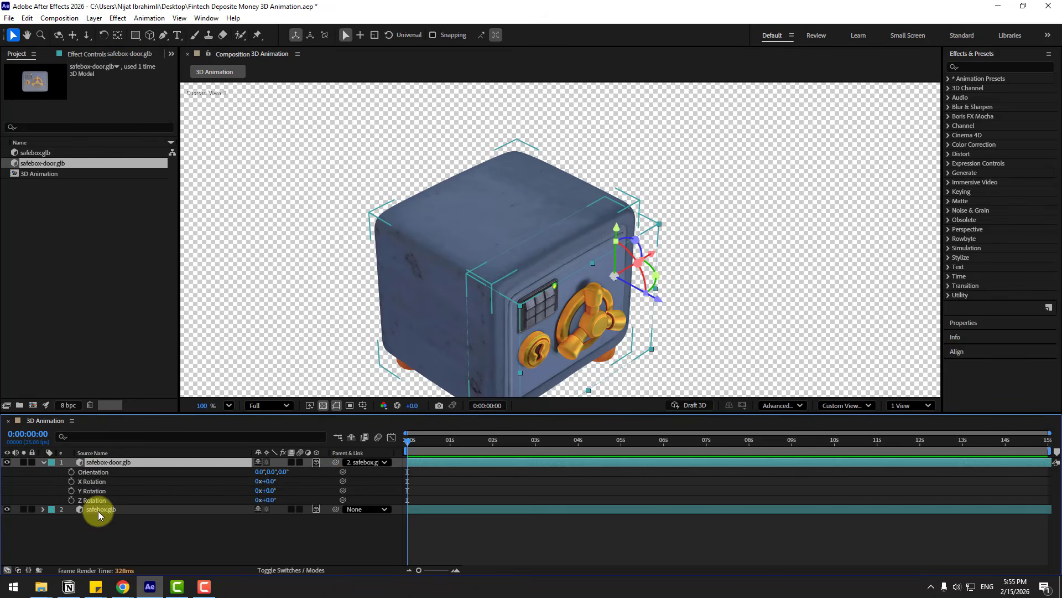
{"action": "left_click", "coordinate": [514, 285]}
{"action": "left_click_drag", "start_coordinate": [416, 235], "coordinate": [354, 210]}
{"action": "key", "text": "ctrl+z"}
Save the project and collapse the safe door layer's properties
{"action": "key", "text": "ctrl+s"}
{"action": "left_click", "coordinate": [45, 463]}
{"action": "left_click", "coordinate": [210, 505]}
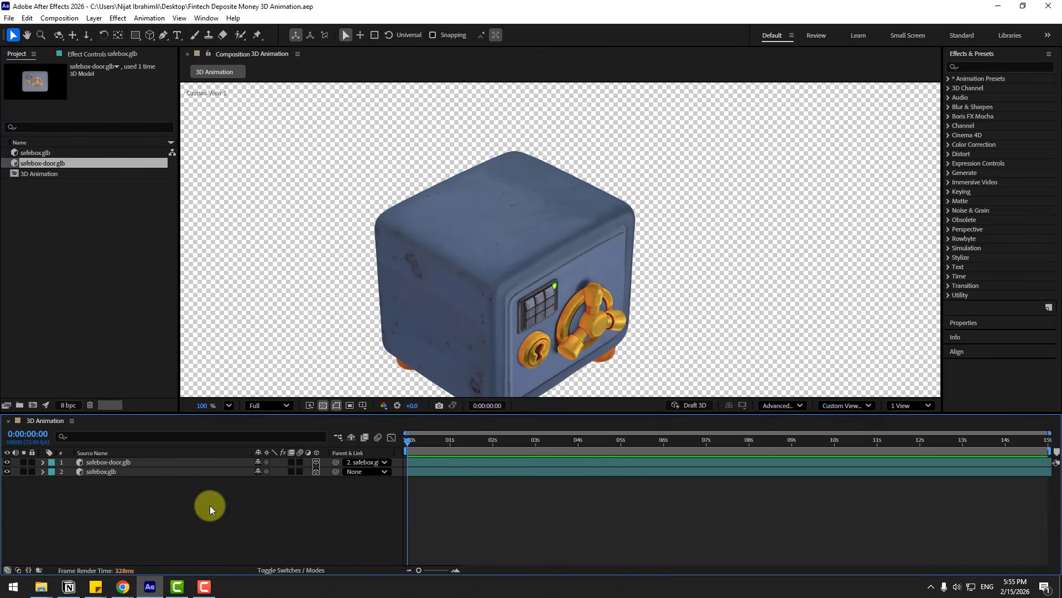
Show the scene through Active Camera (Default) and hide both the safe door and safe body layers
{"action": "left_click", "coordinate": [836, 406]}
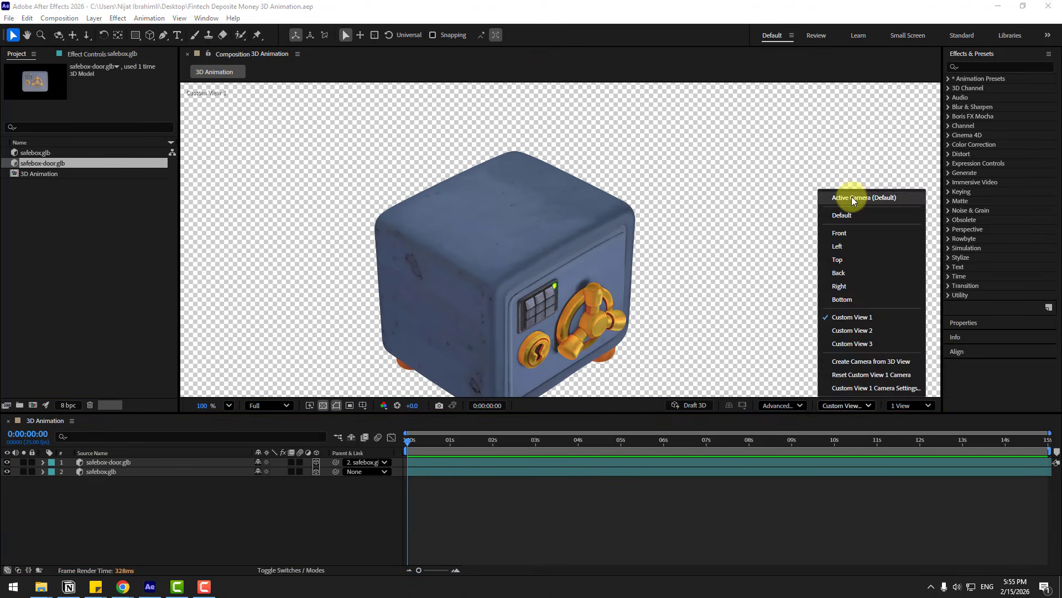
{"action": "left_click", "coordinate": [852, 197]}
{"action": "left_click_drag", "start_coordinate": [8, 472], "coordinate": [8, 457]}
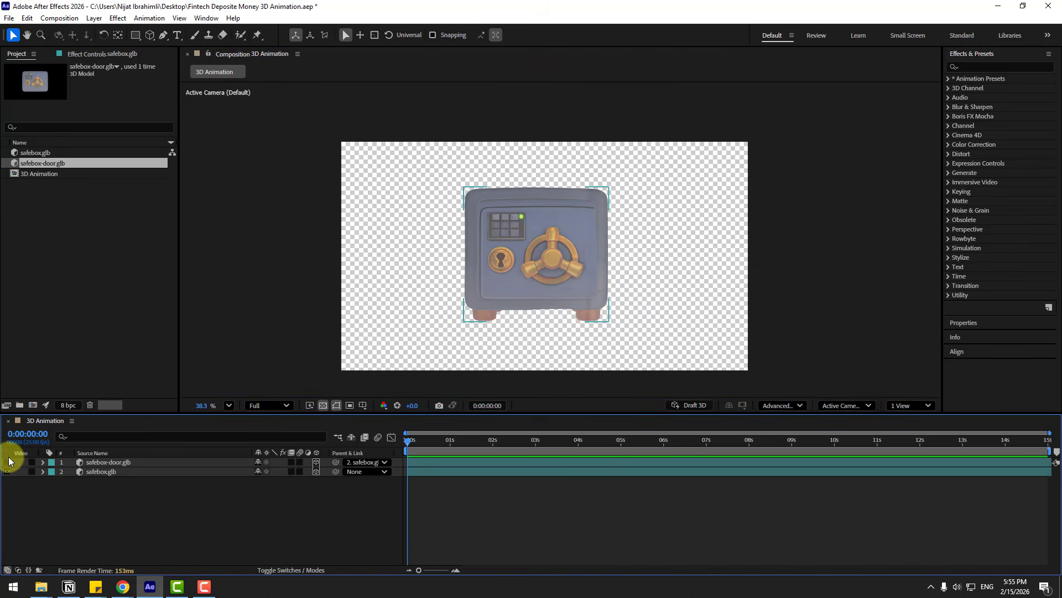
Create a 1920 x 1080 px light grey solid named BG and place it below the two safe layers
{"action": "right_click", "coordinate": [131, 499]}
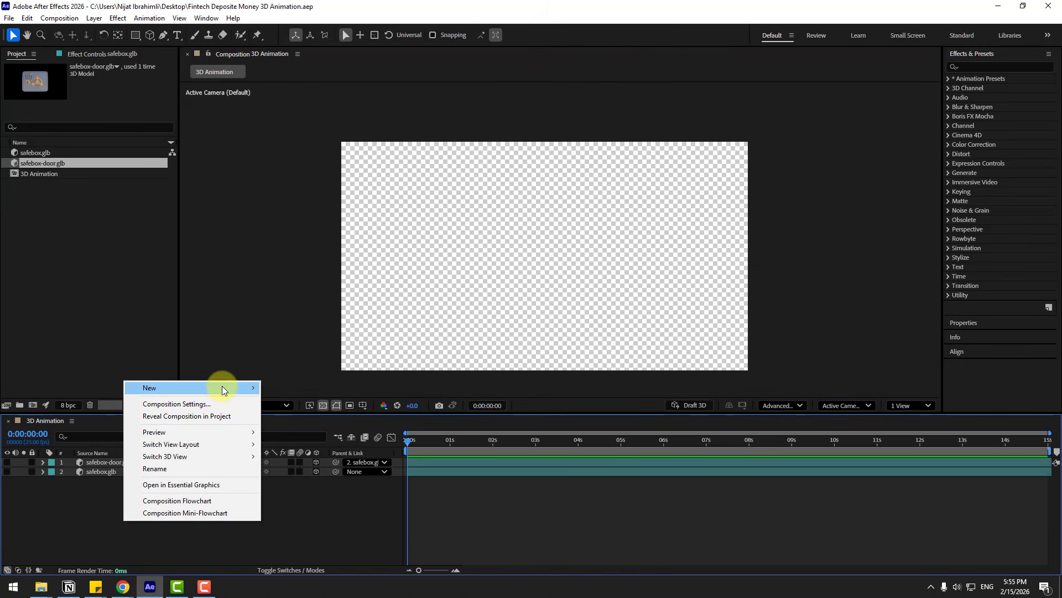
{"action": "mouse_move", "coordinate": [221, 387]}
{"action": "left_click", "coordinate": [287, 217]}
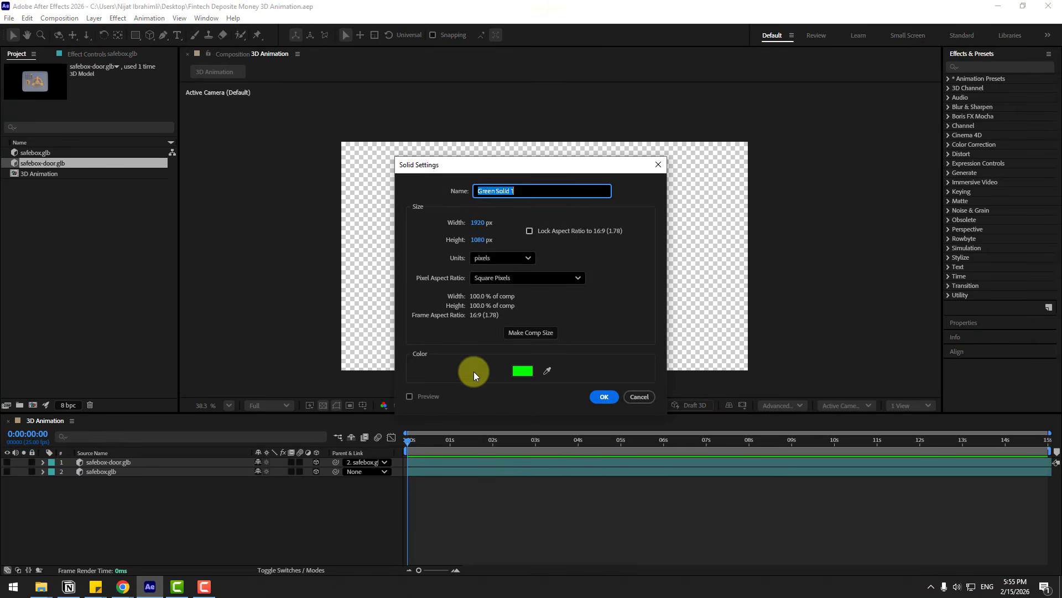
{"action": "left_click", "coordinate": [523, 371]}
{"action": "left_click_drag", "start_coordinate": [526, 399], "coordinate": [498, 374]}
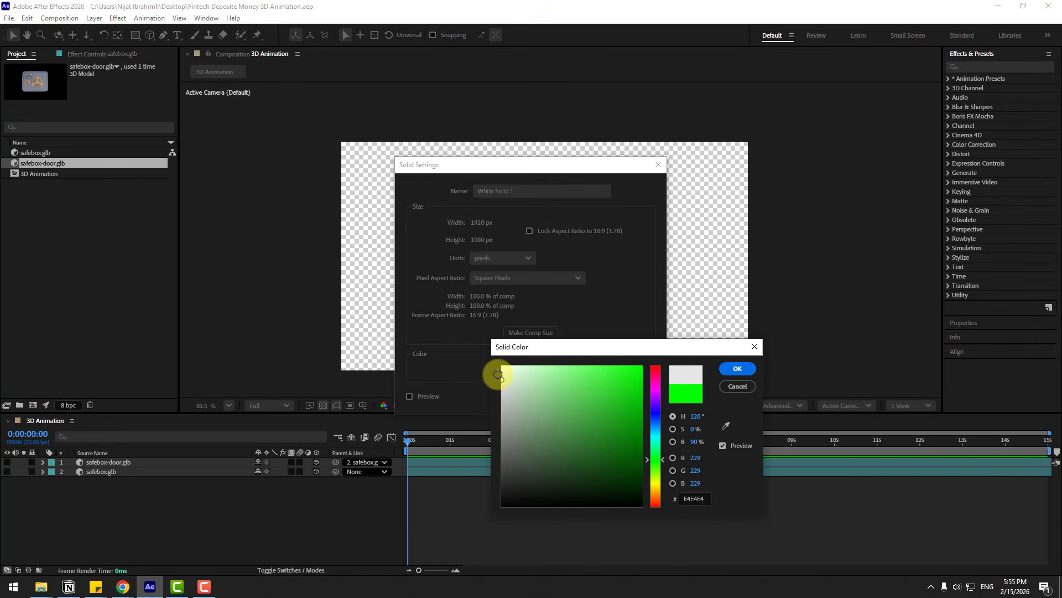
{"action": "left_click", "coordinate": [723, 369]}
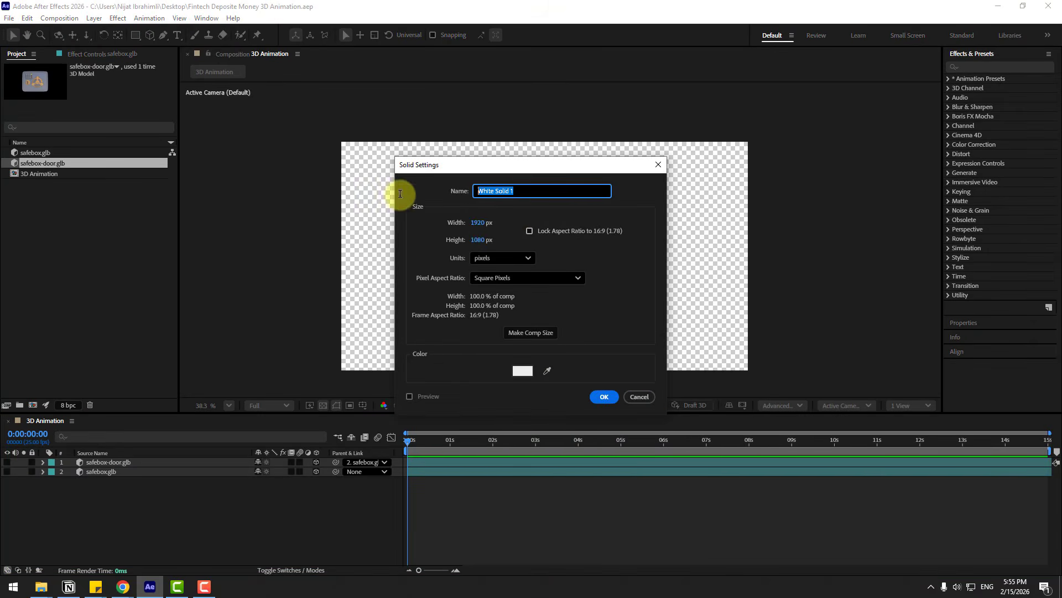
{"action": "left_click", "coordinate": [611, 407]}
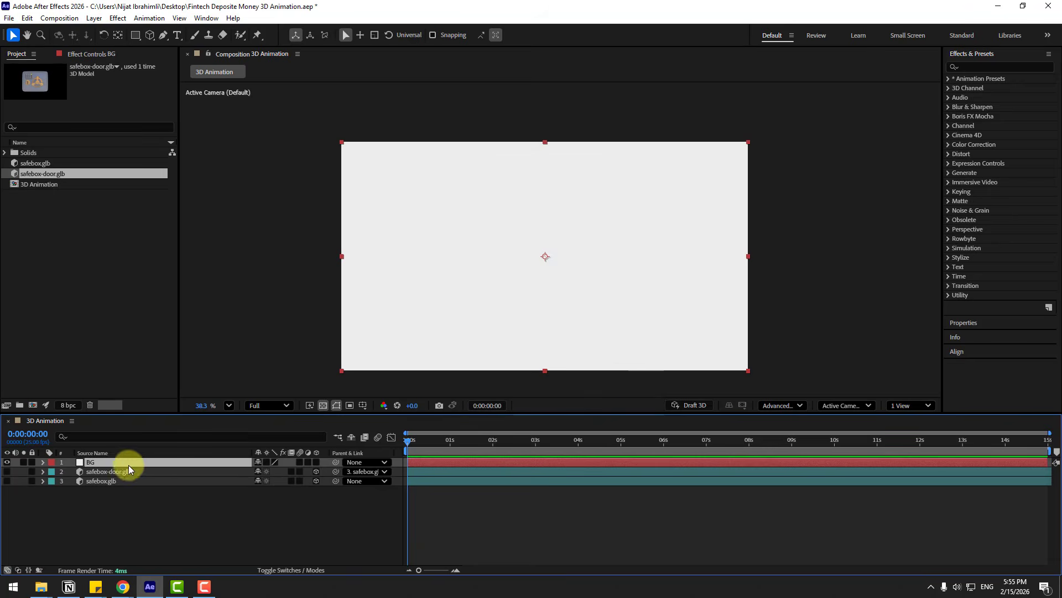
{"action": "left_click_drag", "start_coordinate": [84, 459], "coordinate": [108, 510]}
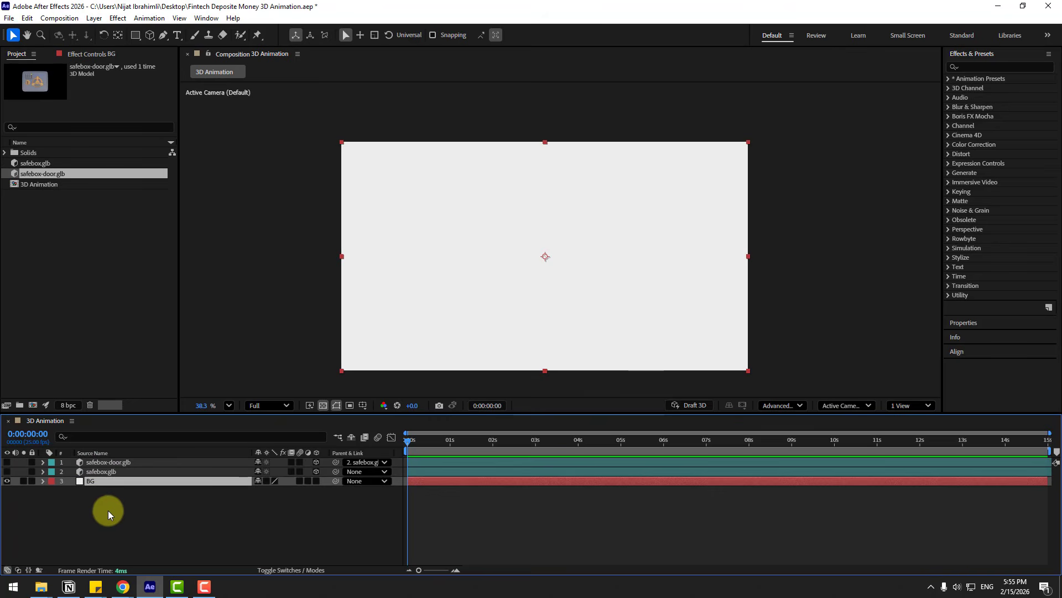
Apply the Gradient Ramp effect to the BG layer and set its ramp shape to Radial Ramp
{"action": "left_click", "coordinate": [983, 65]}
{"action": "type", "text": "gradi"}
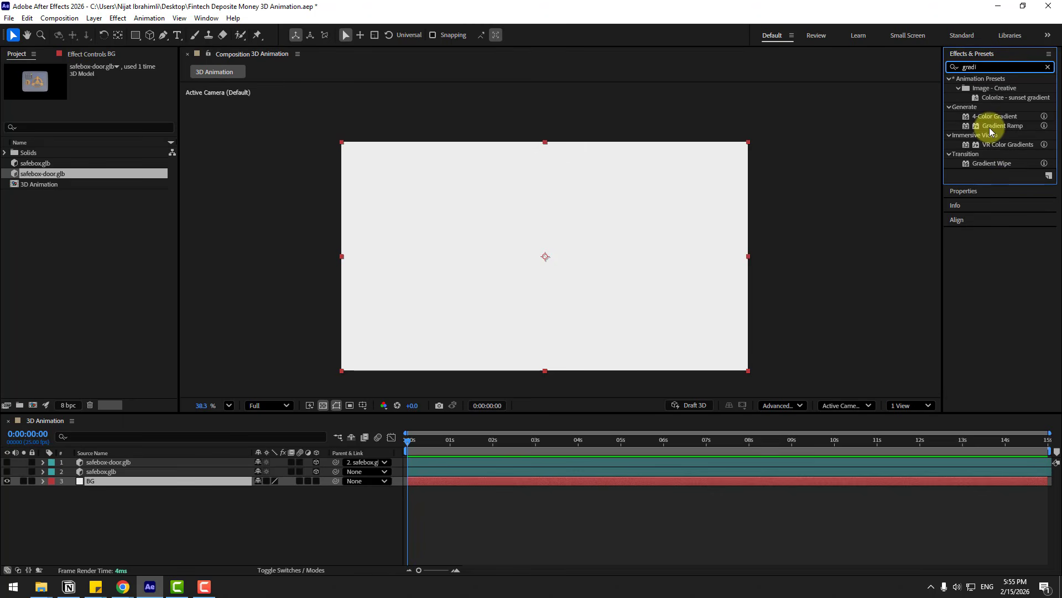
{"action": "left_click_drag", "start_coordinate": [991, 131], "coordinate": [90, 481]}
{"action": "left_click", "coordinate": [143, 123]}
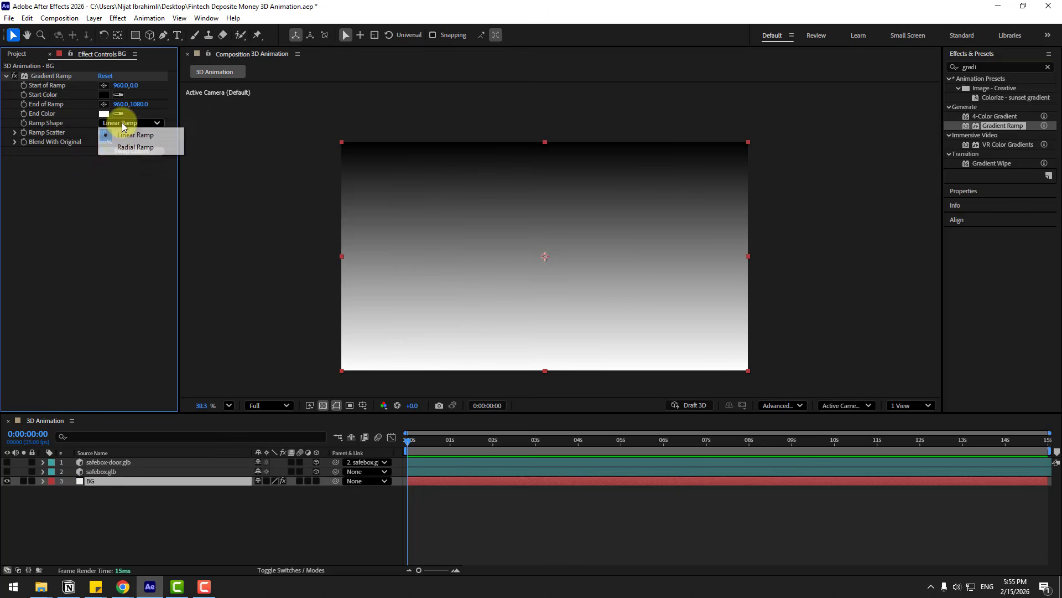
{"action": "left_click", "coordinate": [137, 148]}
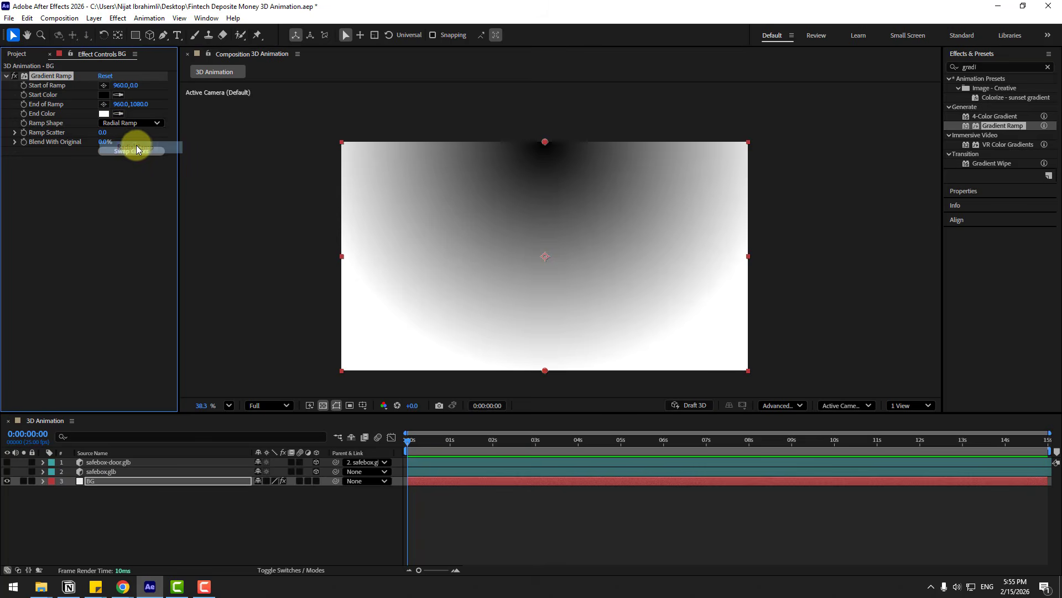
Set the Gradient Ramp's start color to grey 737373 and swap the start and end colors
{"action": "left_click", "coordinate": [103, 94]}
{"action": "left_click_drag", "start_coordinate": [534, 454], "coordinate": [479, 443]}
{"action": "left_click", "coordinate": [714, 369]}
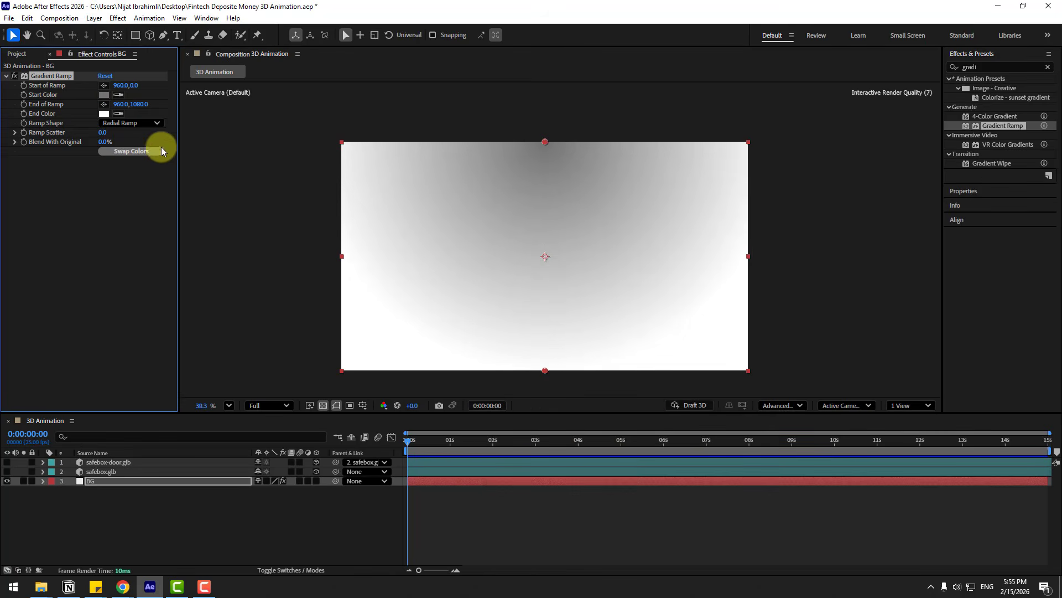
{"action": "left_click", "coordinate": [130, 151]}
Position the radial ramp's start point at about 957, 394 and its end point below the frame at about 927, 1593
{"action": "left_click_drag", "start_coordinate": [545, 367], "coordinate": [539, 456]}
{"action": "left_click_drag", "start_coordinate": [545, 142], "coordinate": [546, 232]}
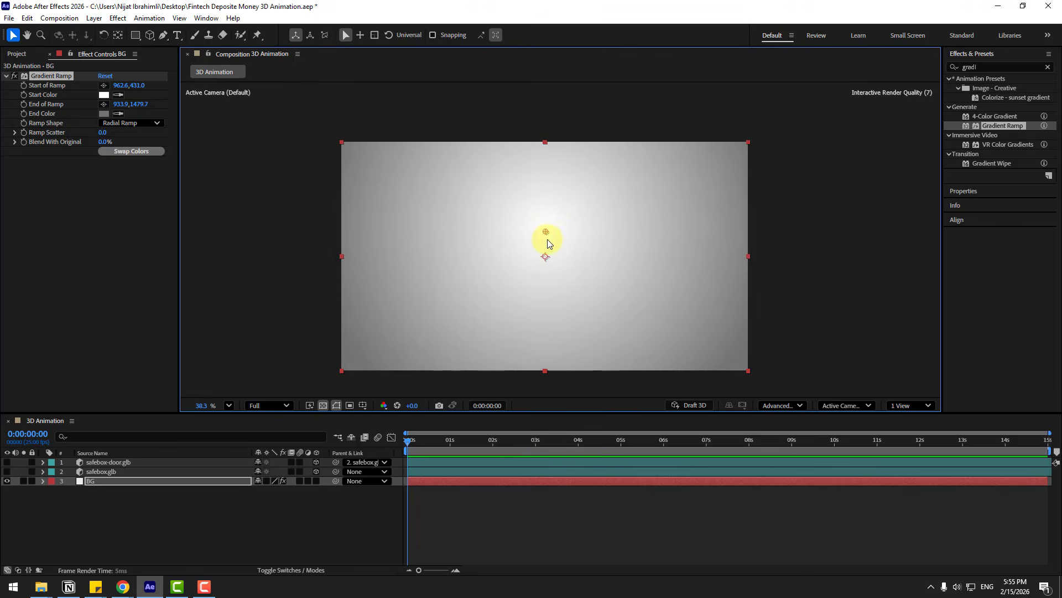
{"action": "scroll", "coordinate": [538, 354], "scroll_direction": "down", "scroll_amount": 3}
{"action": "left_click_drag", "start_coordinate": [544, 367], "coordinate": [533, 266]}
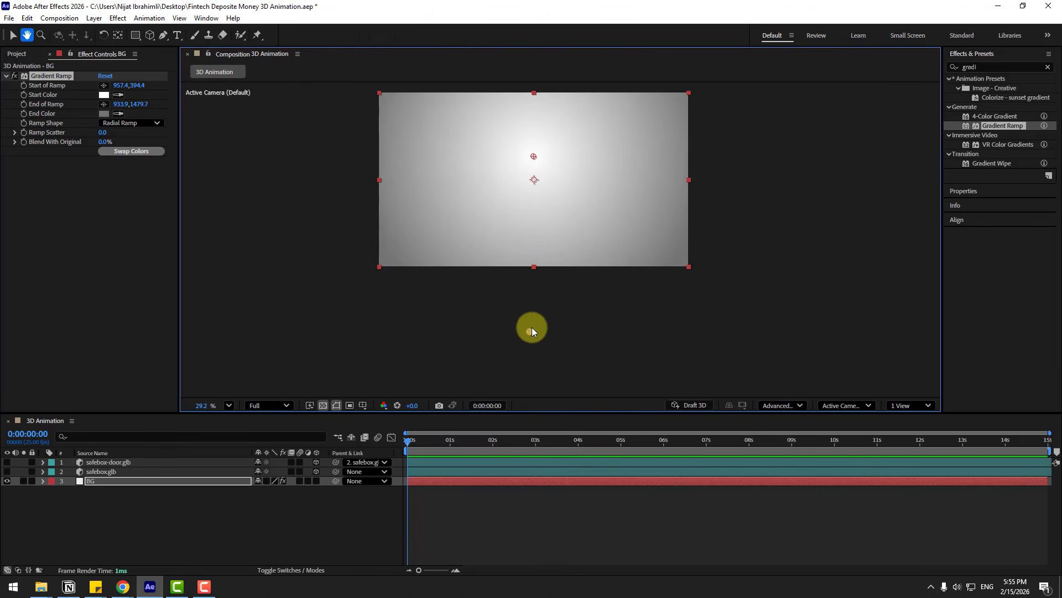
{"action": "left_click_drag", "start_coordinate": [530, 332], "coordinate": [529, 350]}
{"action": "scroll", "coordinate": [576, 208], "scroll_direction": "up", "scroll_amount": 3}
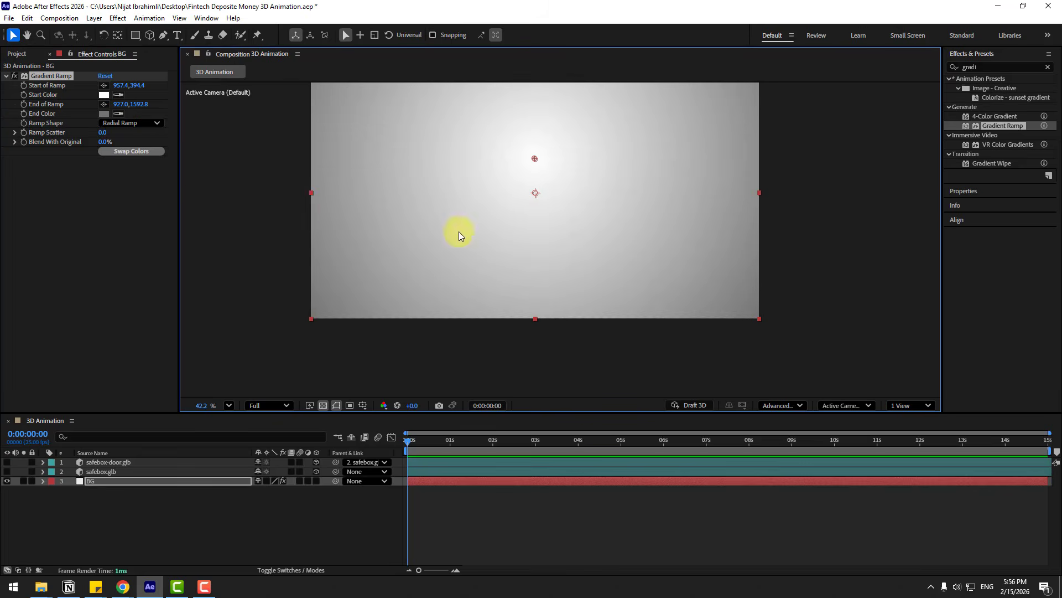
Set the Gradient Ramp's Ramp Scatter to 100 on the BG layer
{"action": "scroll", "coordinate": [512, 272], "scroll_direction": "up", "scroll_amount": 5}
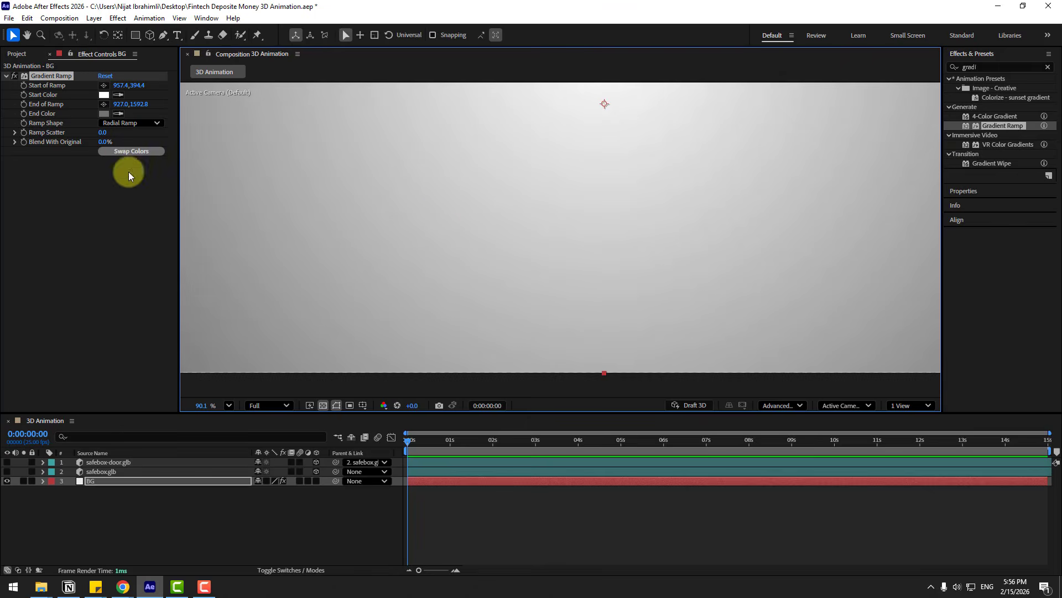
{"action": "left_click", "coordinate": [102, 132]}
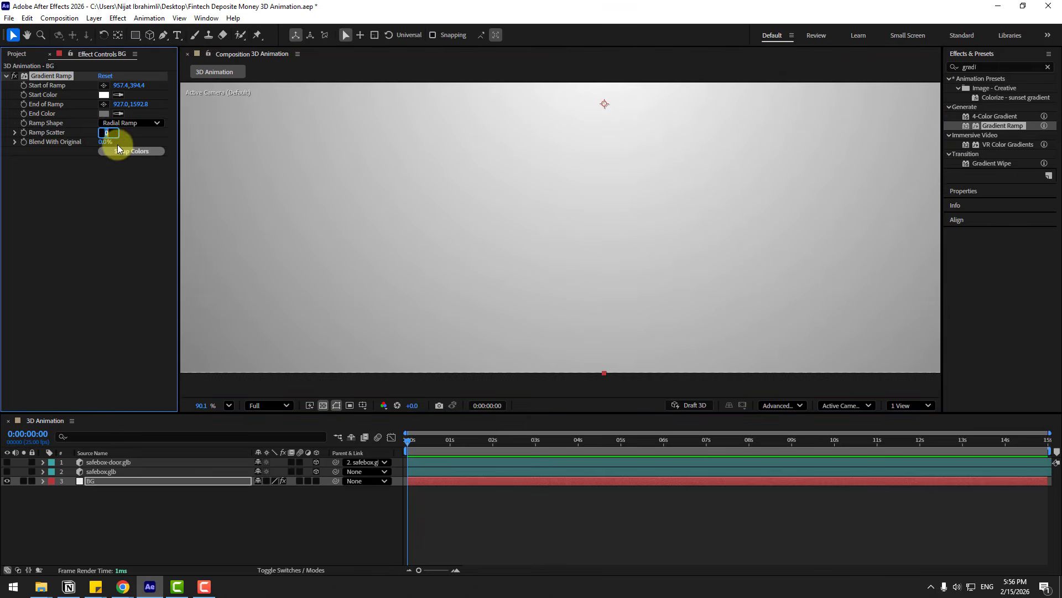
{"action": "type", "text": "100"}
{"action": "key", "text": "Return"}
{"action": "scroll", "coordinate": [285, 386], "scroll_direction": "down", "scroll_amount": 4}
{"action": "left_click_drag", "start_coordinate": [285, 386], "coordinate": [360, 396]}
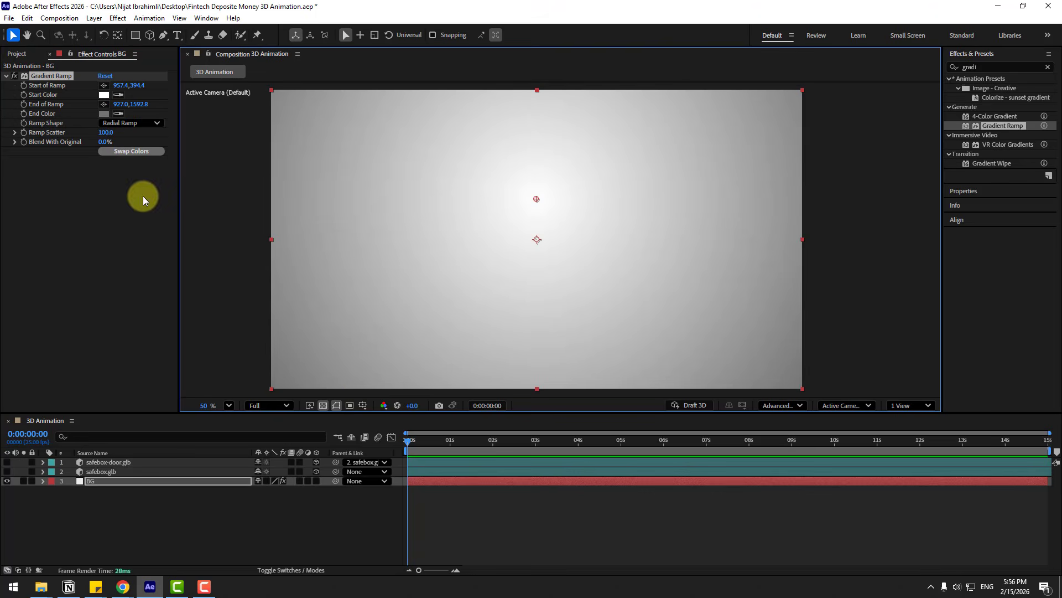
Set the end color of the BG layer's Gradient Ramp to cyan 16D0E6
{"action": "left_click", "coordinate": [104, 113]}
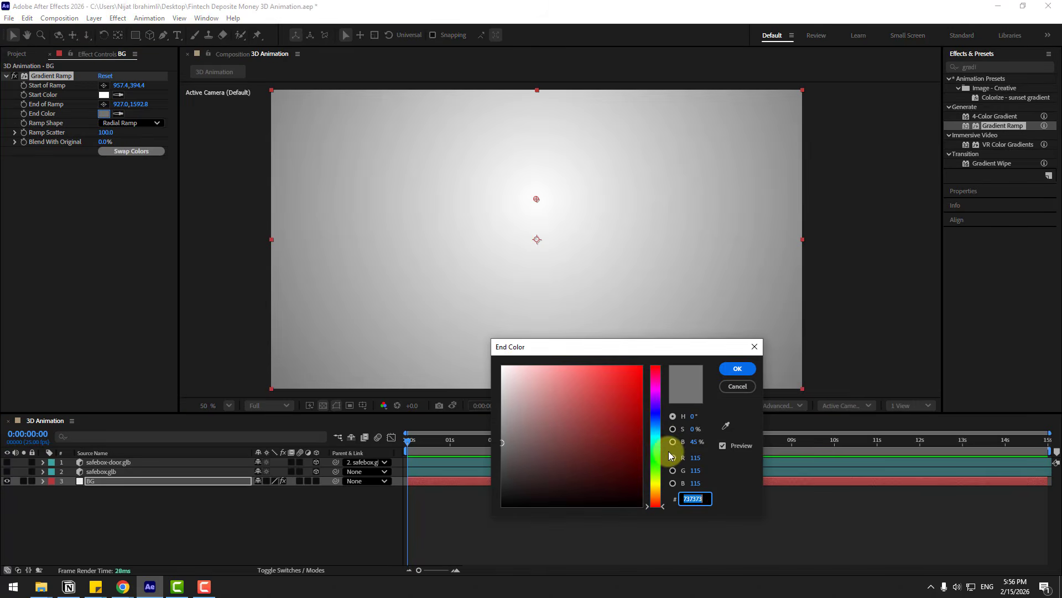
{"action": "left_click", "coordinate": [660, 433]}
{"action": "left_click", "coordinate": [629, 381]}
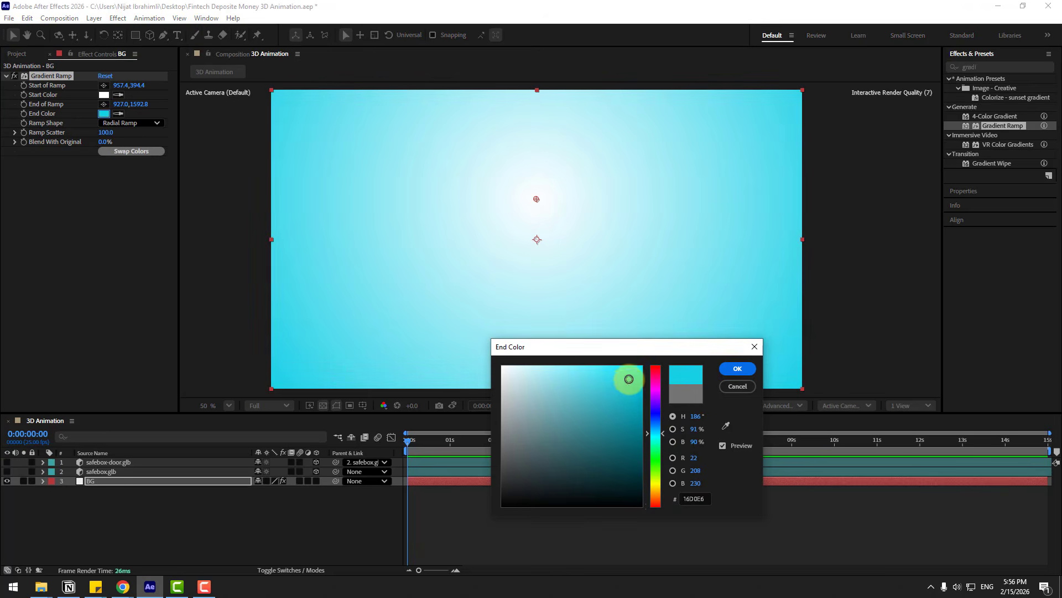
{"action": "left_click", "coordinate": [737, 368]}
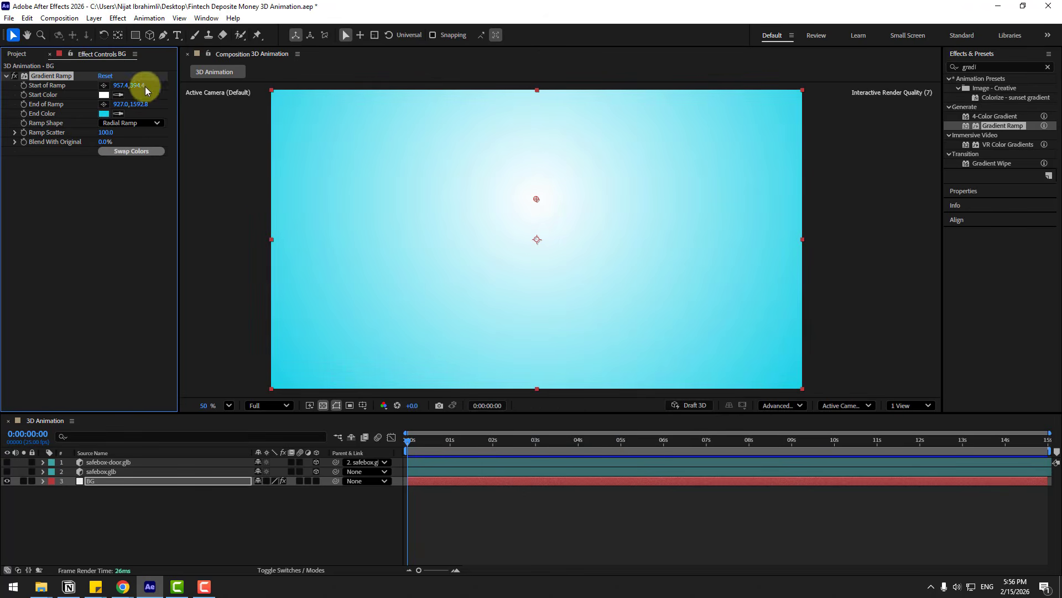
Set the start color of the BG layer's Gradient Ramp to a very pale cyan with hue 186°
{"action": "left_click", "coordinate": [104, 95]}
{"action": "left_click", "coordinate": [656, 433]}
{"action": "left_click", "coordinate": [548, 380]}
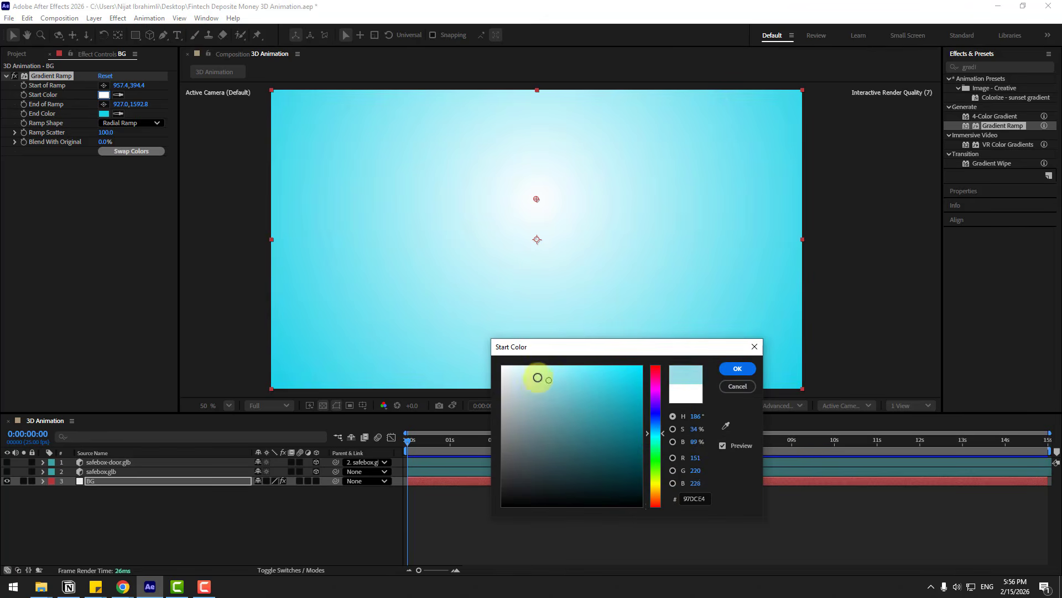
{"action": "left_click_drag", "start_coordinate": [537, 376], "coordinate": [529, 367]}
{"action": "key", "text": "Return"}
{"action": "left_click", "coordinate": [262, 508]}
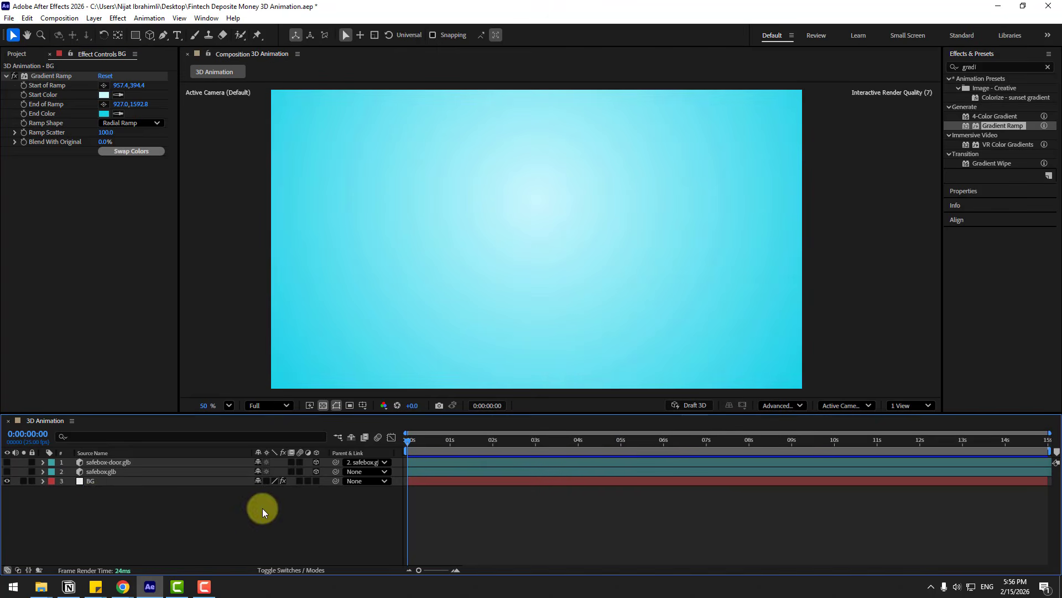
Duplicate the BG layer and rename the copy grid
{"action": "left_click", "coordinate": [90, 482]}
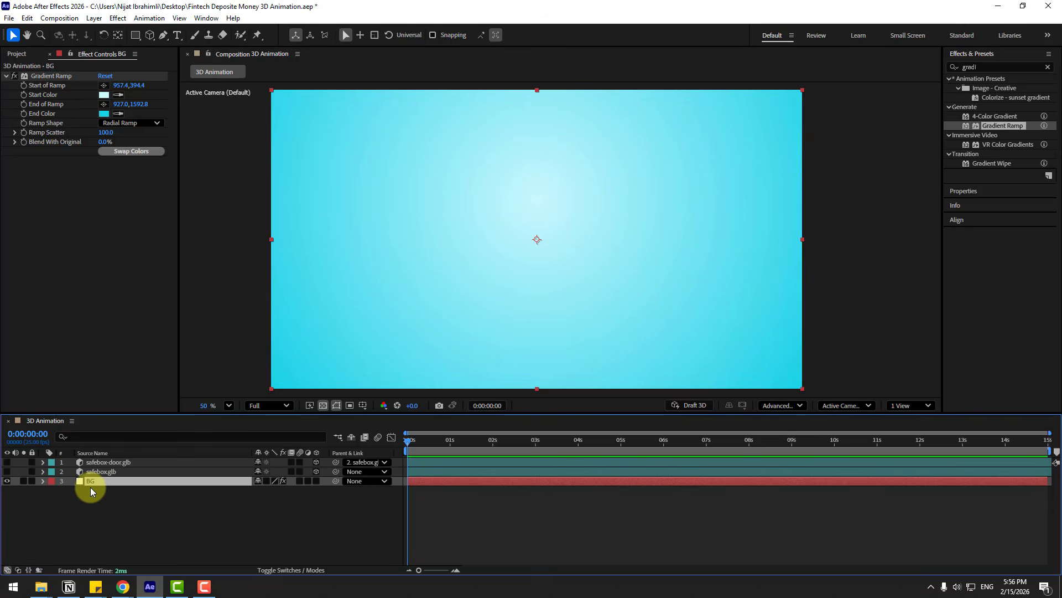
{"action": "key", "text": "ctrl+d"}
{"action": "key", "text": "Return"}
{"action": "type", "text": "grid"}
{"action": "key", "text": "Return"}
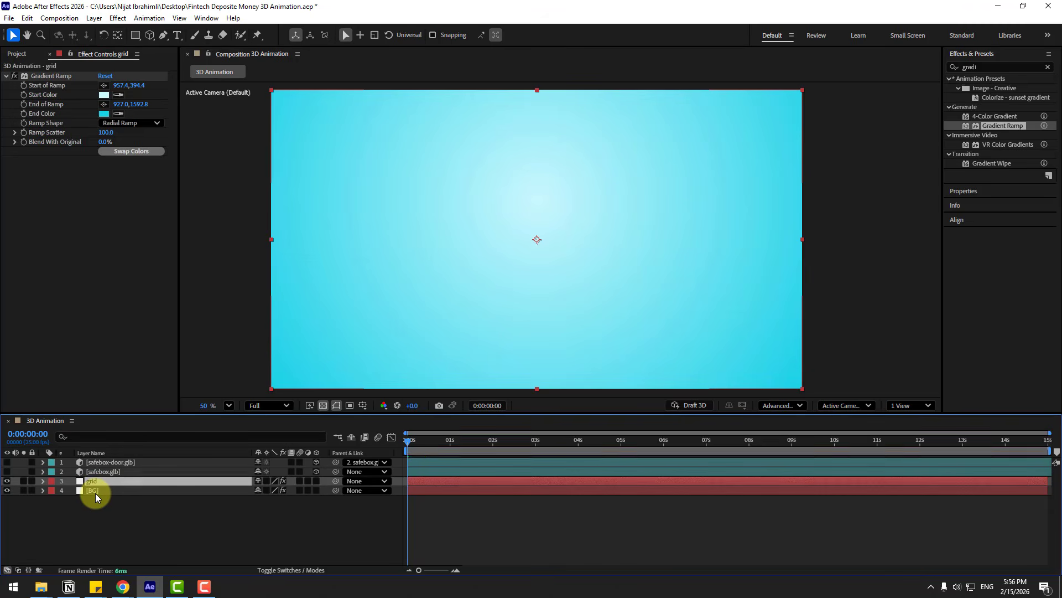
Remove the Gradient Ramp effect from the grid layer and apply the Grid effect to it
{"action": "left_click", "coordinate": [55, 74]}
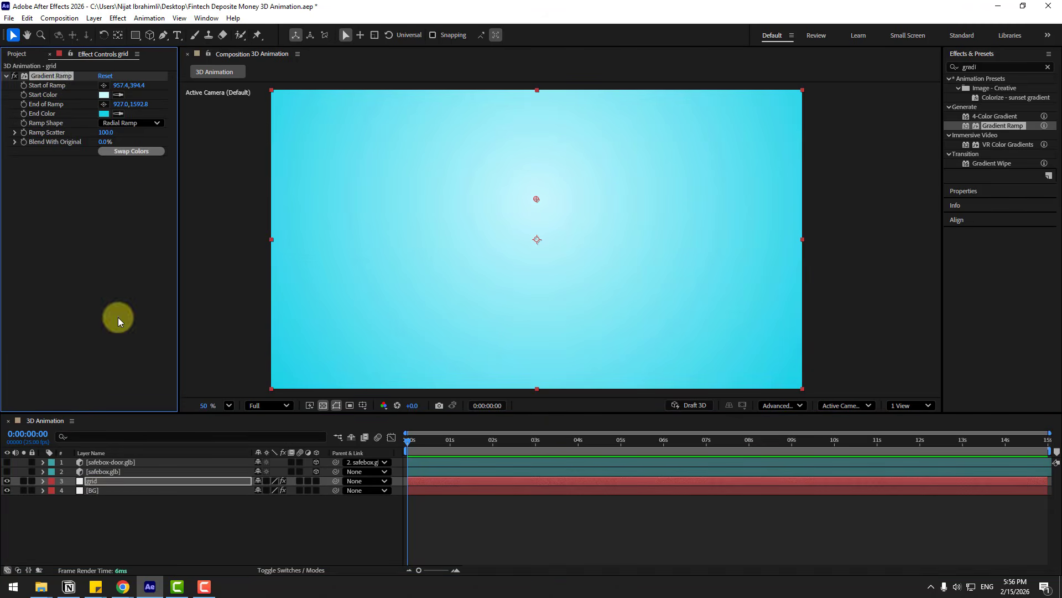
{"action": "key", "text": "Delete"}
{"action": "left_click", "coordinate": [961, 68]}
{"action": "type", "text": "gri"}
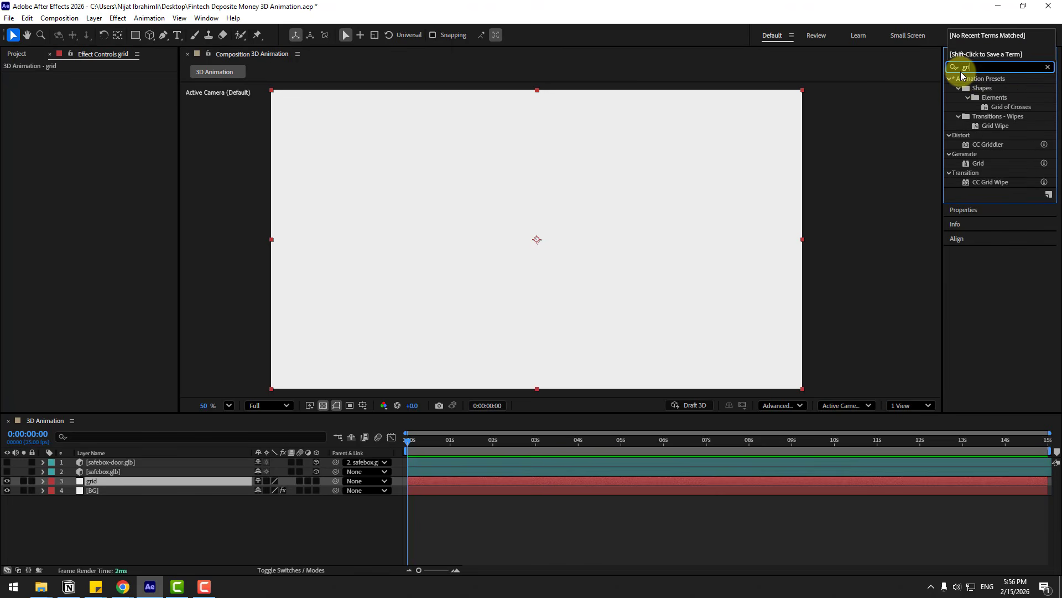
{"action": "left_click_drag", "start_coordinate": [978, 165], "coordinate": [111, 484]}
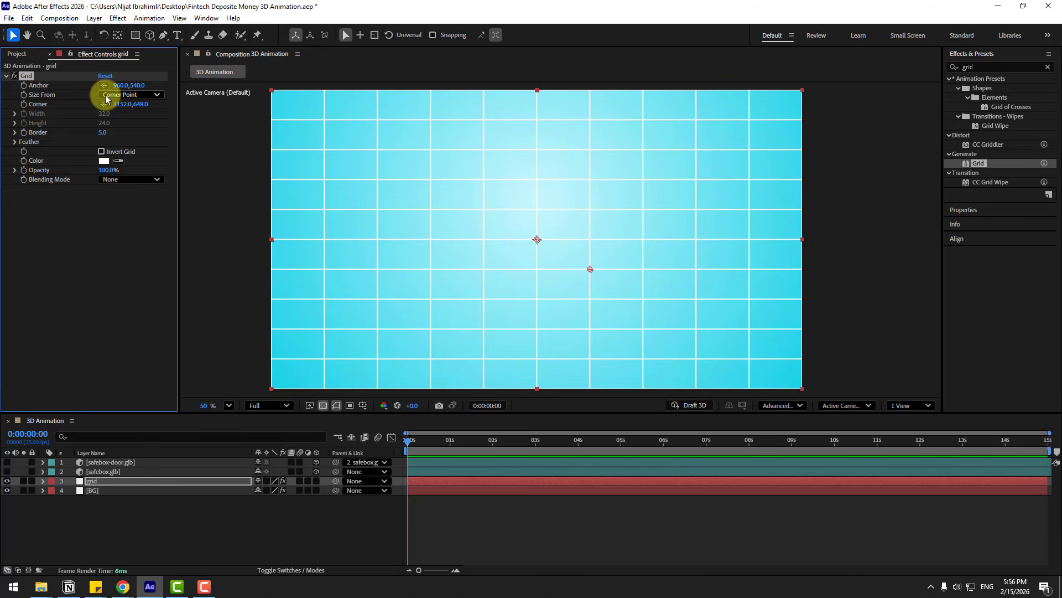
Switch the Grid effect's Size From option to Width Slider and set the width to about 70
{"action": "left_click", "coordinate": [105, 94]}
{"action": "left_click", "coordinate": [131, 121]}
{"action": "left_click", "coordinate": [15, 114]}
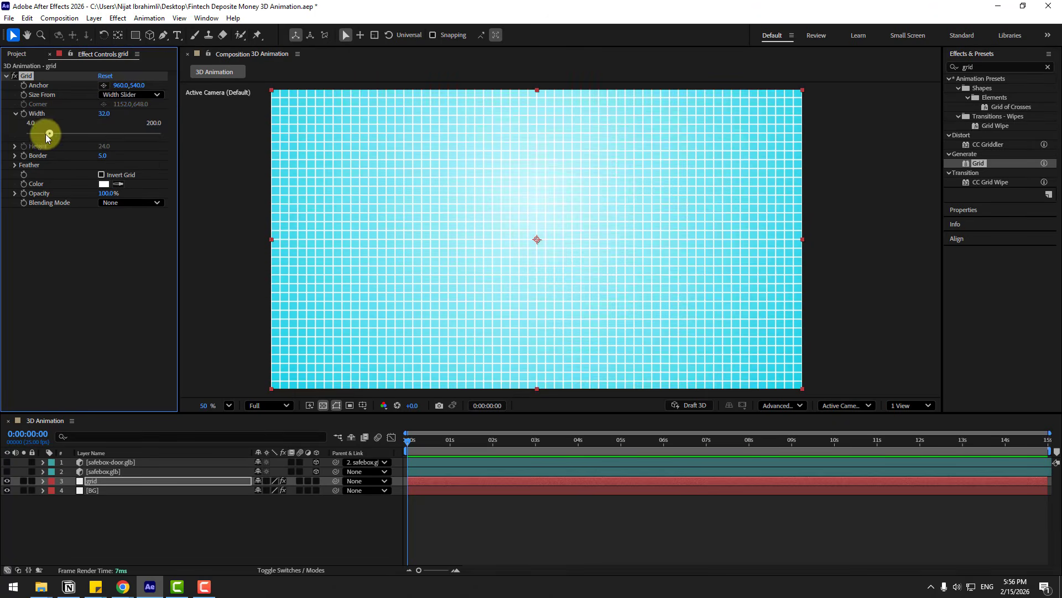
{"action": "left_click_drag", "start_coordinate": [45, 134], "coordinate": [72, 131]}
Lower the Grid effect's opacity to 11% and save the project
{"action": "left_click_drag", "start_coordinate": [108, 195], "coordinate": [48, 195]}
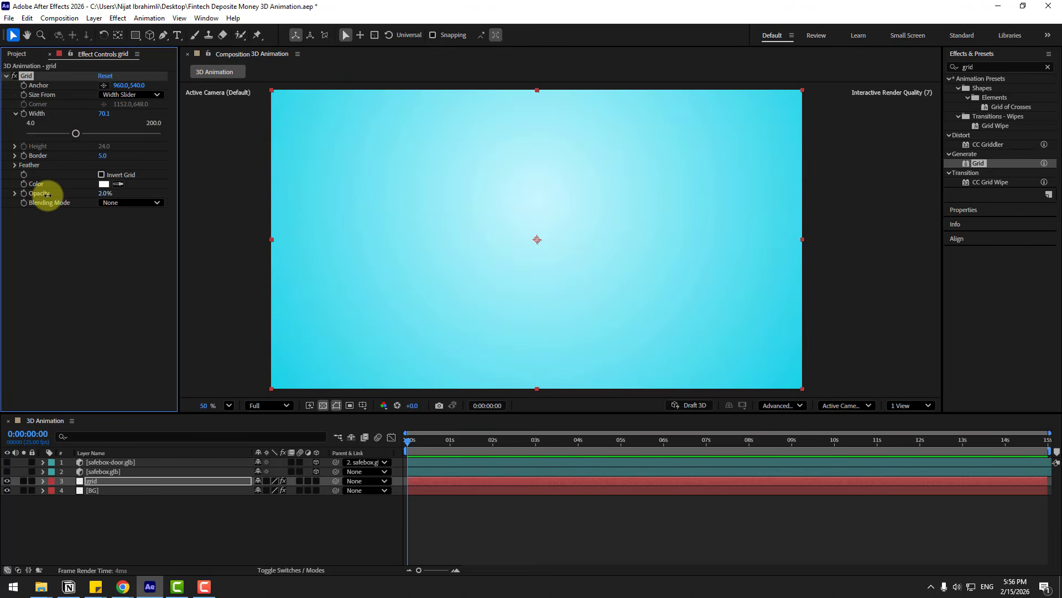
{"action": "left_click", "coordinate": [149, 538]}
{"action": "key", "text": "ctrl+s"}
Draw a rounded rectangle of about 1072 × 360 px near the middle of the composition as a new shape layer
{"action": "left_click", "coordinate": [135, 41]}
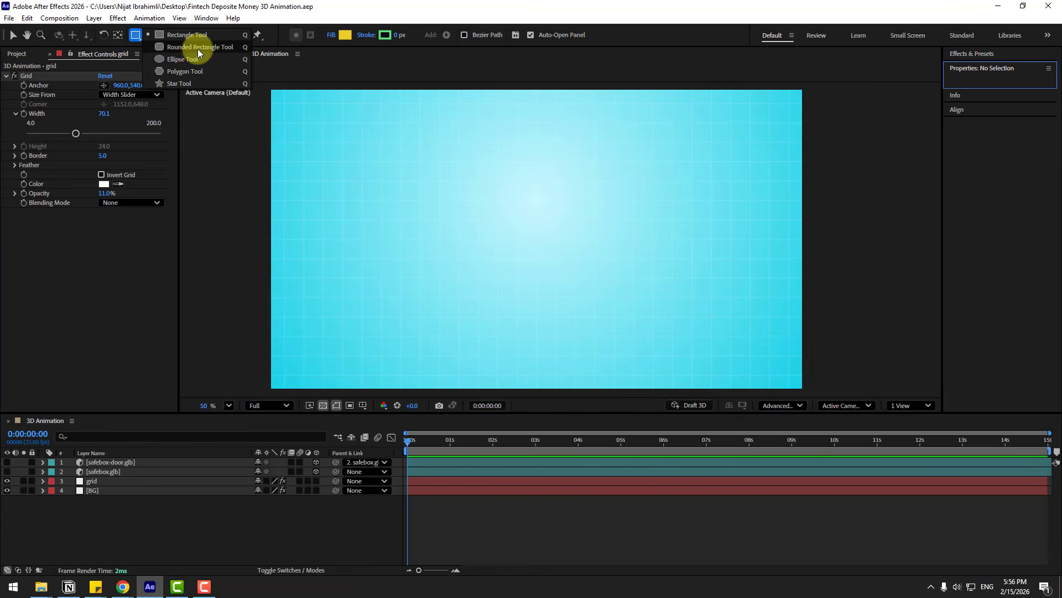
{"action": "left_click", "coordinate": [191, 47]}
{"action": "left_click_drag", "start_coordinate": [395, 178], "coordinate": [692, 278]}
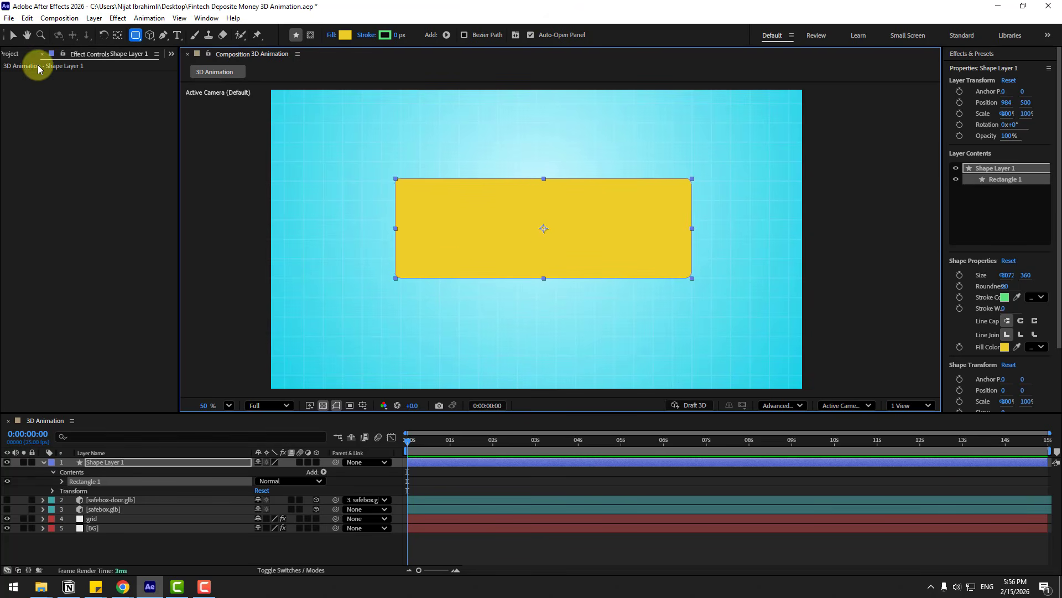
{"action": "left_click", "coordinate": [13, 35]}
Change the rounded rectangle's fill color to a near-white
{"action": "left_click", "coordinate": [531, 35]}
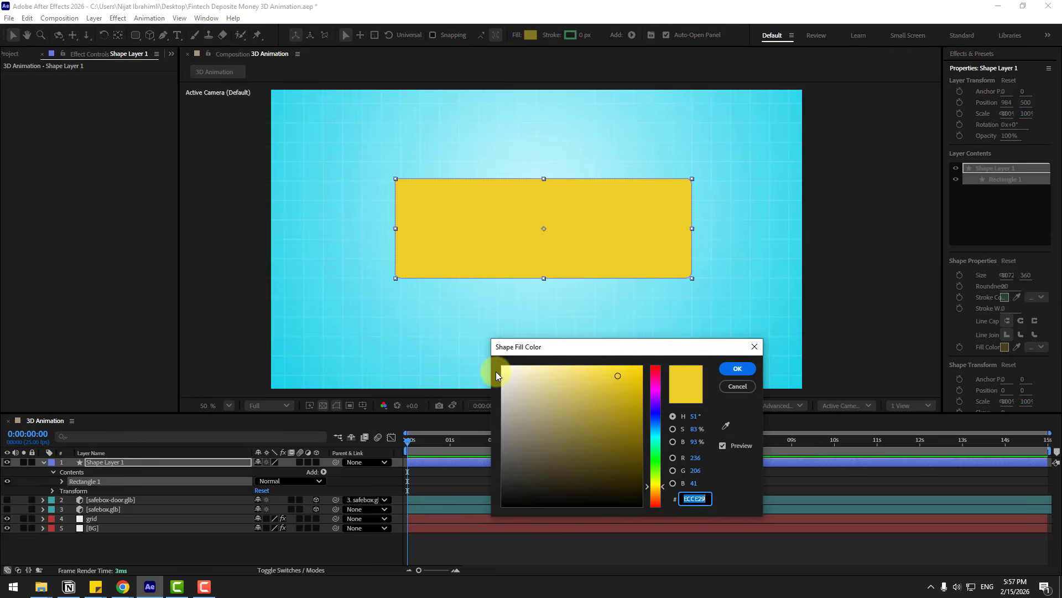
{"action": "left_click", "coordinate": [503, 370]}
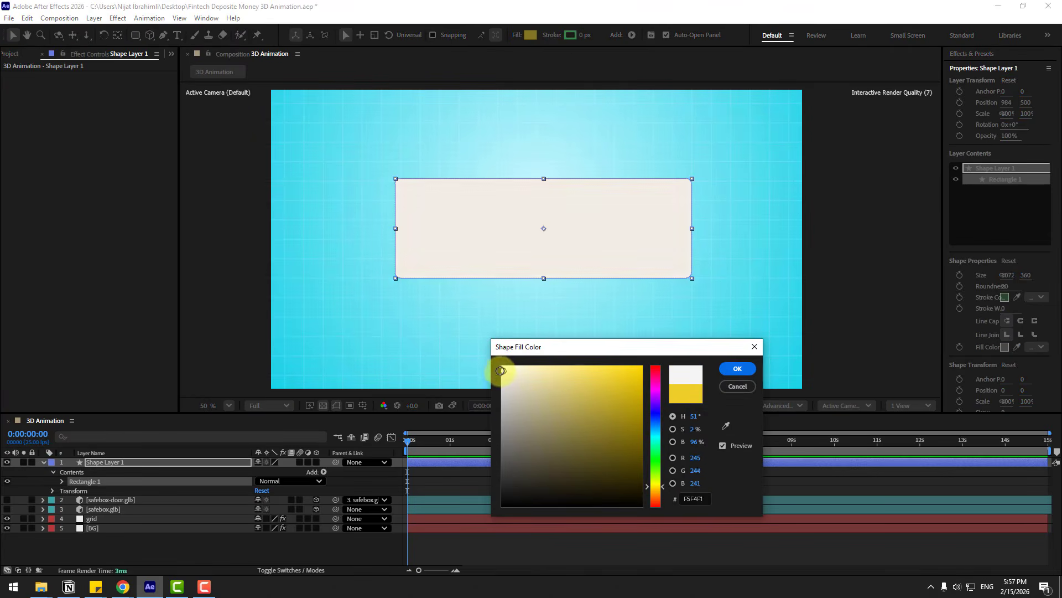
{"action": "left_click", "coordinate": [739, 369]}
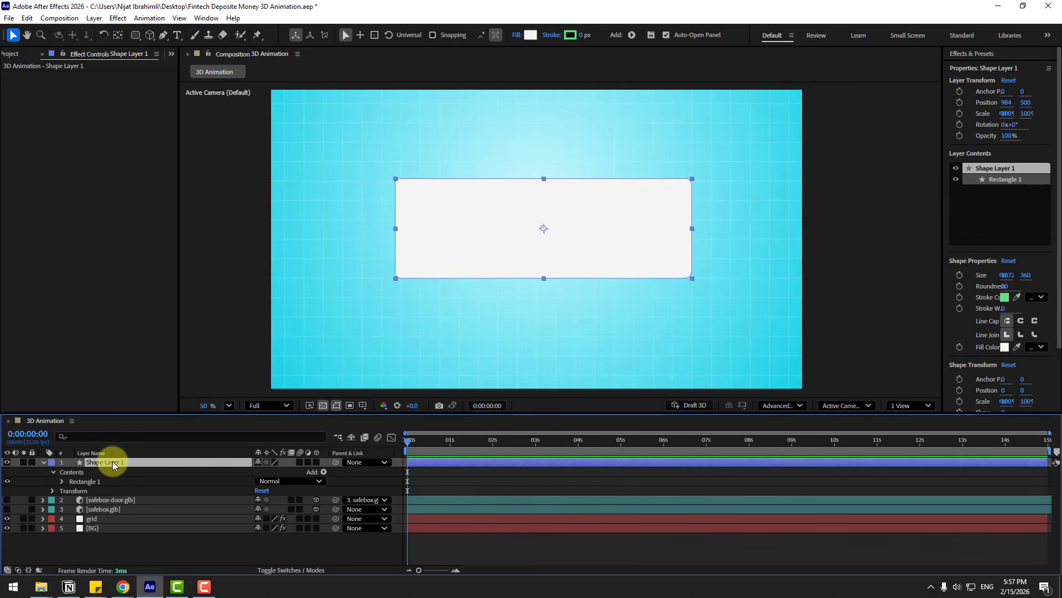
Rename the shape layer element_Main and set its rectangle's roundness to 115
{"action": "key", "text": "Return"}
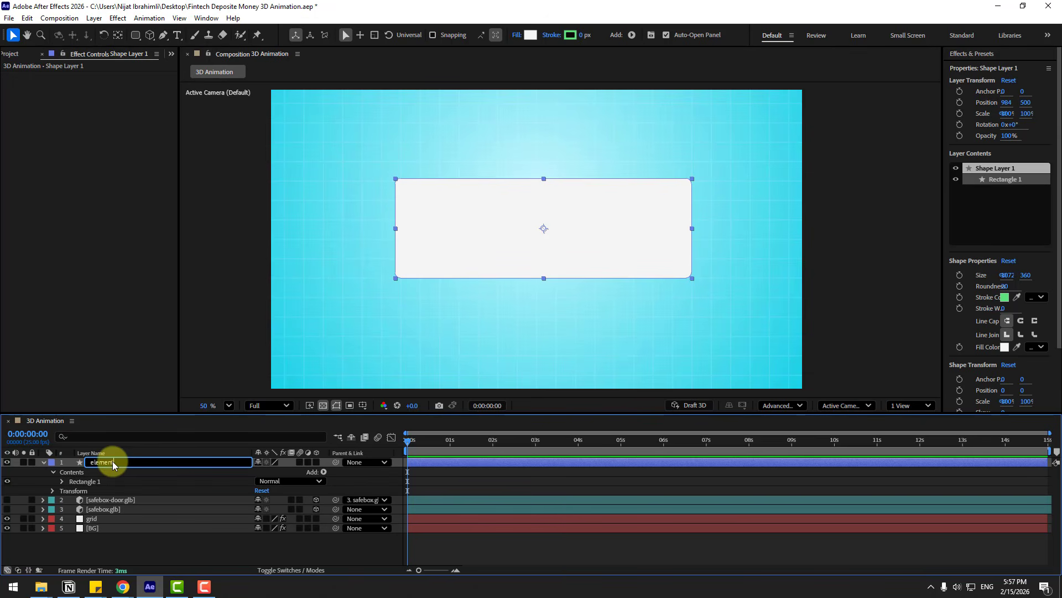
{"action": "key", "text": "Return"}
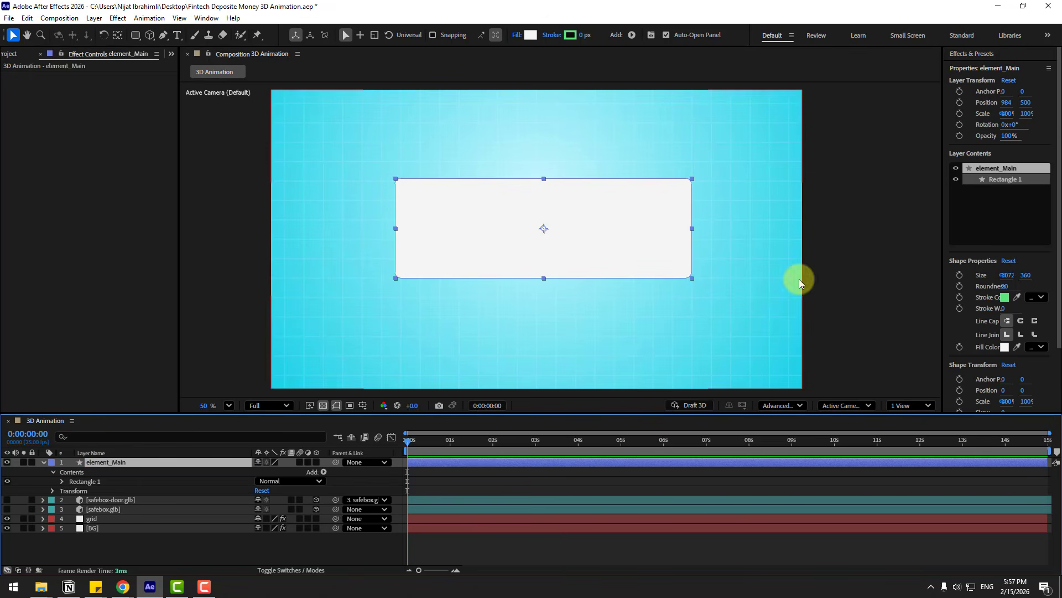
{"action": "left_click_drag", "start_coordinate": [942, 275], "coordinate": [890, 280]}
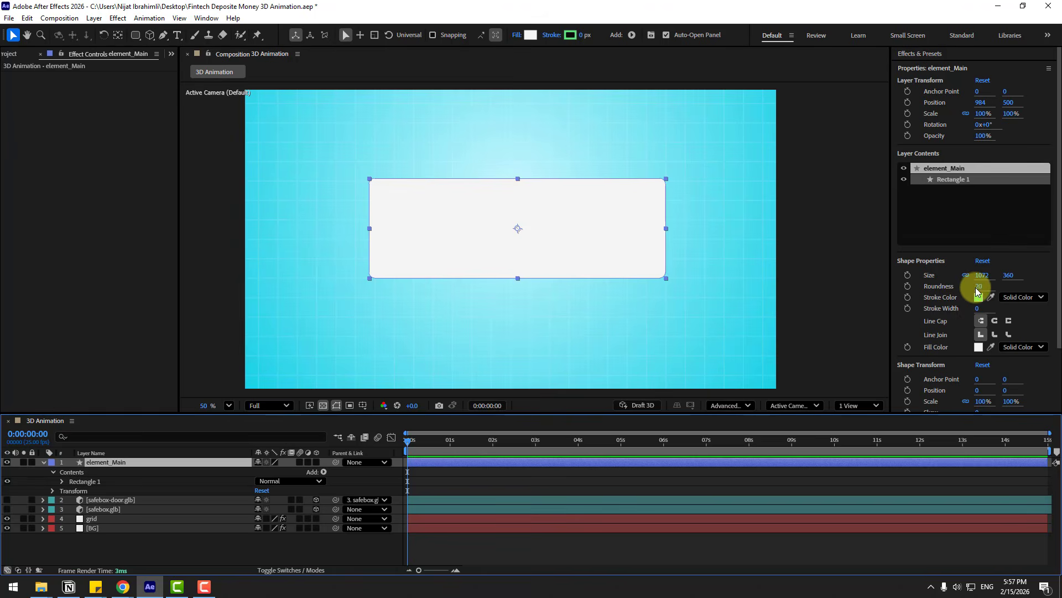
{"action": "left_click_drag", "start_coordinate": [977, 291], "coordinate": [1025, 283]}
{"action": "left_click", "coordinate": [188, 536]}
Reduce the element_Main layer's opacity to 77%
{"action": "left_click", "coordinate": [147, 465]}
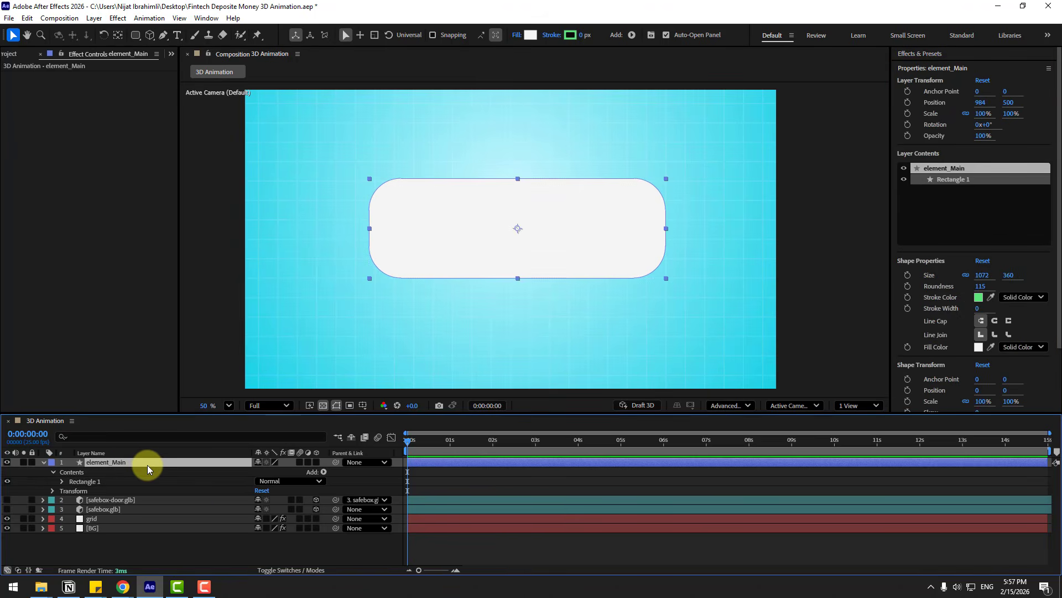
{"action": "key", "text": "t"}
{"action": "left_click_drag", "start_coordinate": [260, 473], "coordinate": [239, 472]}
{"action": "left_click", "coordinate": [178, 529]}
{"action": "left_click", "coordinate": [108, 466]}
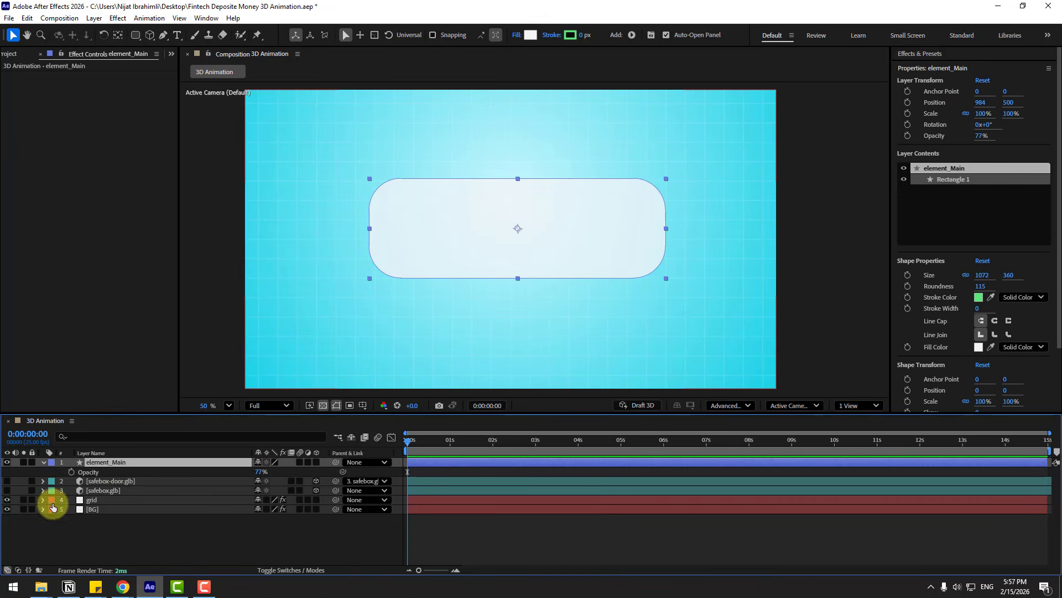
Make the safebox and safebox-door layers visible and move element_Main beneath them in the layer order
{"action": "left_click", "coordinate": [103, 490]}
{"action": "left_click", "coordinate": [44, 482], "text": "shift"}
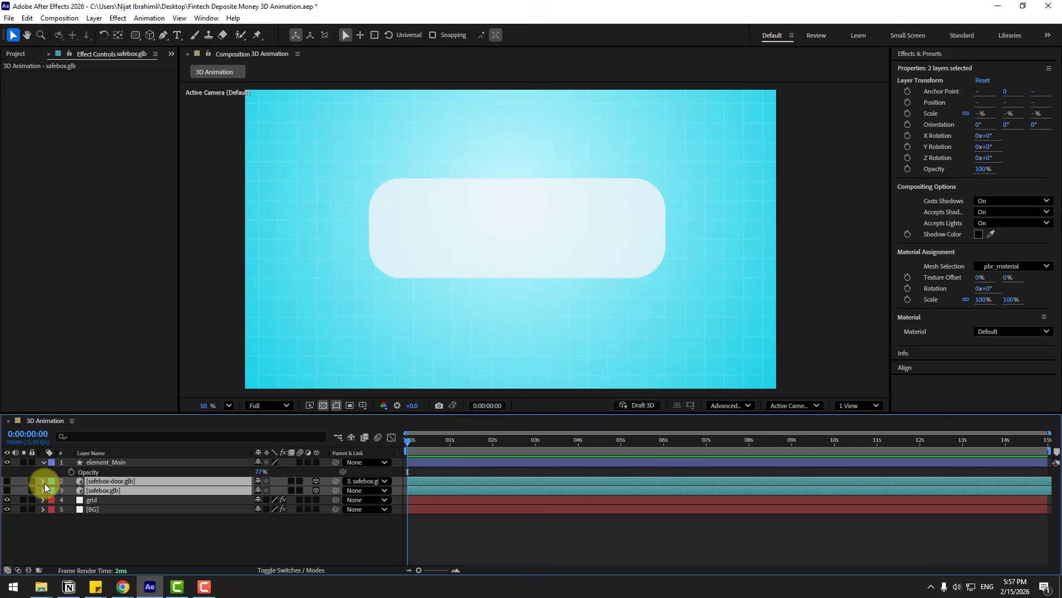
{"action": "left_click", "coordinate": [9, 481]}
{"action": "left_click", "coordinate": [95, 460]}
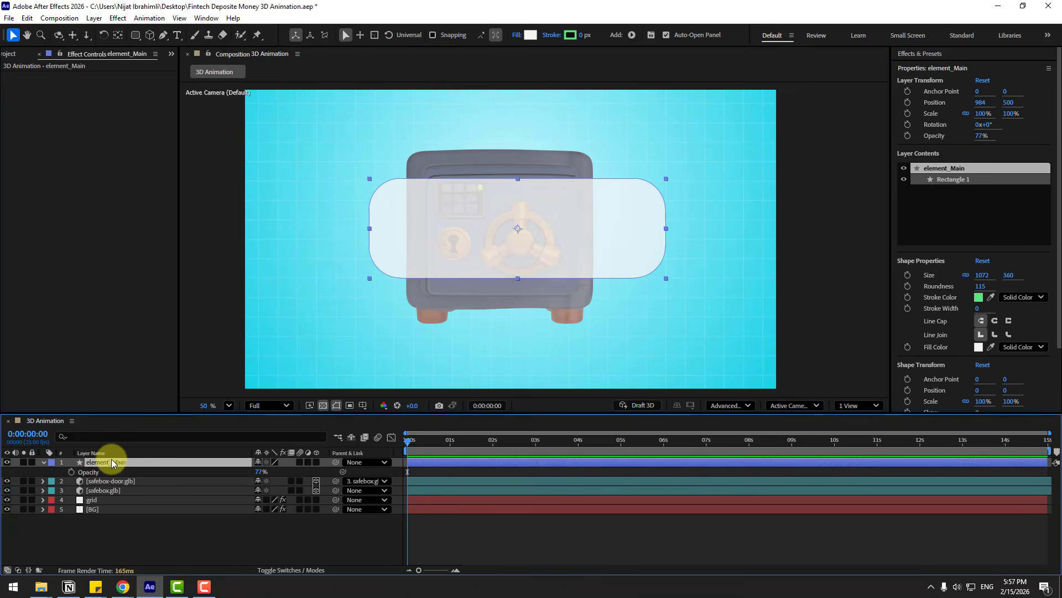
{"action": "left_click_drag", "start_coordinate": [107, 461], "coordinate": [114, 495]}
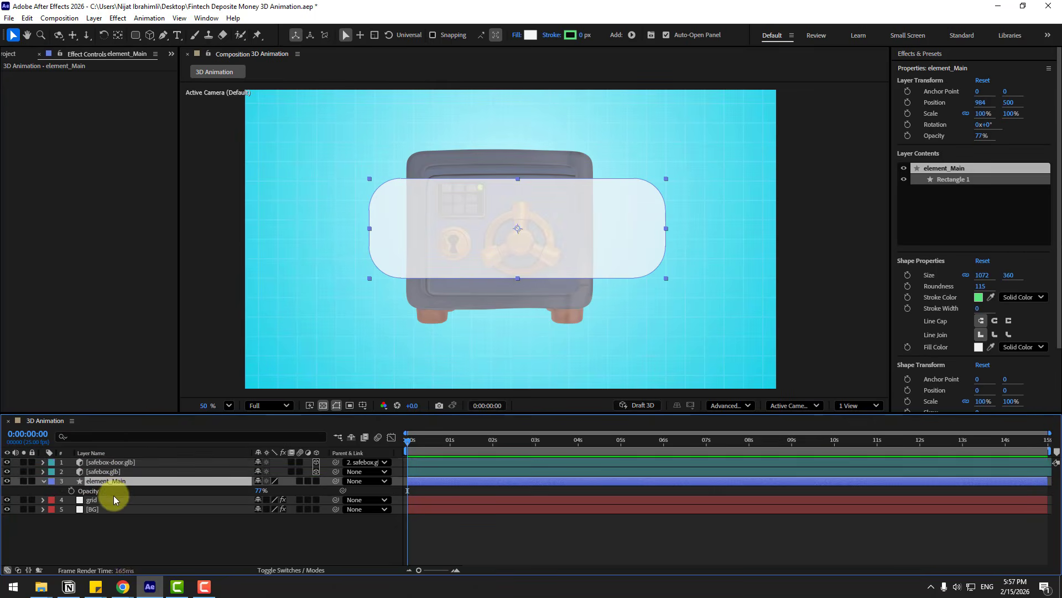
Scale the safebox.glb layer to 46% and move it onto the right part of the white card, at about 1284, 504
{"action": "left_click", "coordinate": [93, 472]}
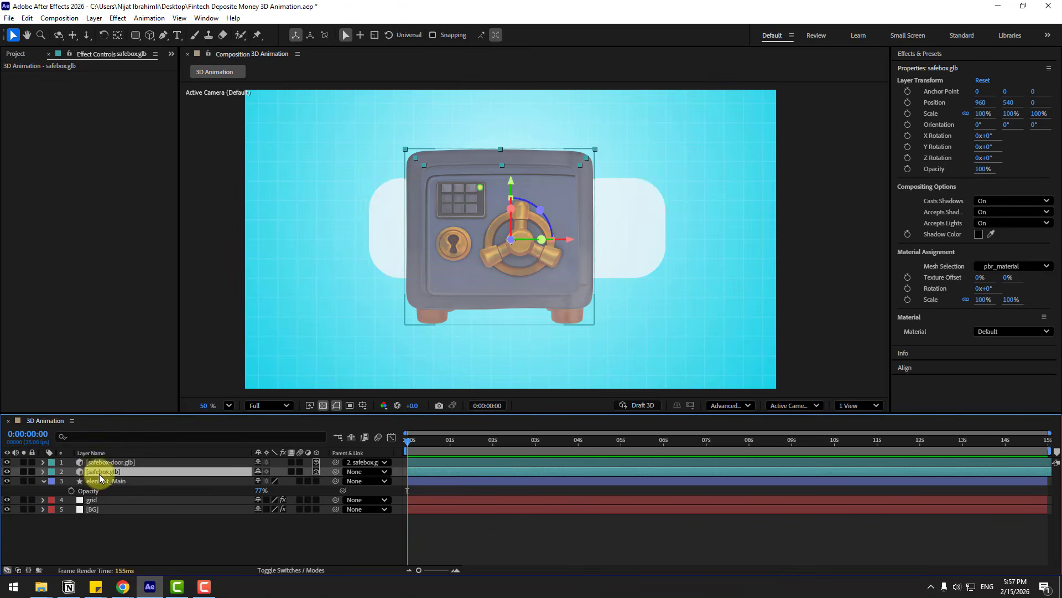
{"action": "key", "text": "s"}
{"action": "left_click_drag", "start_coordinate": [267, 480], "coordinate": [236, 479]}
{"action": "left_click_drag", "start_coordinate": [512, 191], "coordinate": [509, 179]}
{"action": "left_click_drag", "start_coordinate": [557, 230], "coordinate": [656, 227]}
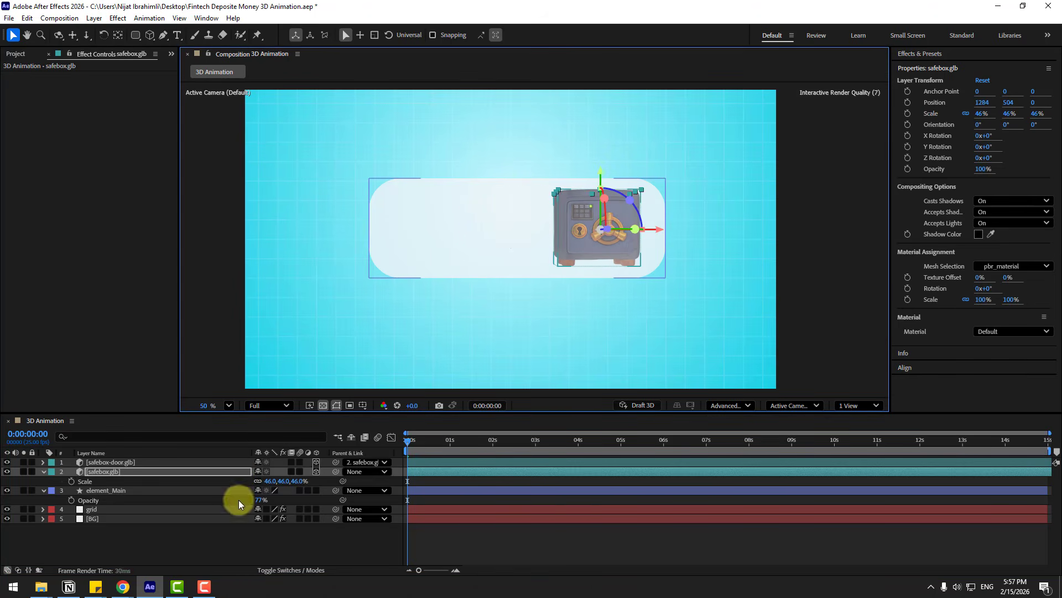
Set the safebox.glb layer's Y Rotation to -19°
{"action": "key", "text": "r"}
{"action": "left_click_drag", "start_coordinate": [264, 499], "coordinate": [255, 500]}
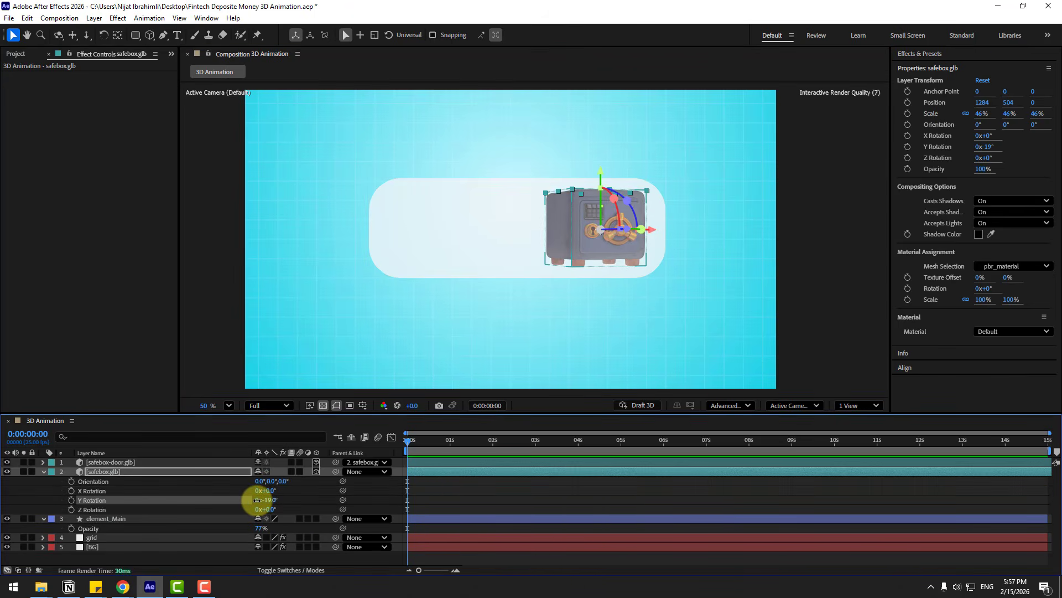
{"action": "left_click", "coordinate": [473, 497]}
{"action": "scroll", "coordinate": [602, 227], "scroll_direction": "up", "scroll_amount": 5}
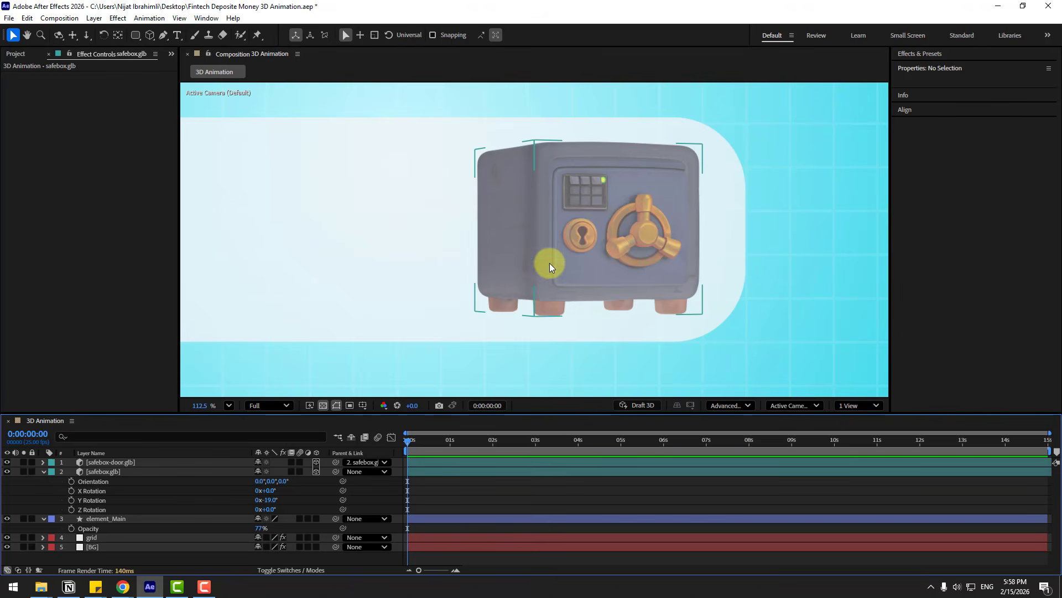
{"action": "left_click", "coordinate": [46, 473]}
Add an Environment light with 110% intensity, Casts Shadows enabled and 100% shadow darkness
{"action": "right_click", "coordinate": [99, 532]}
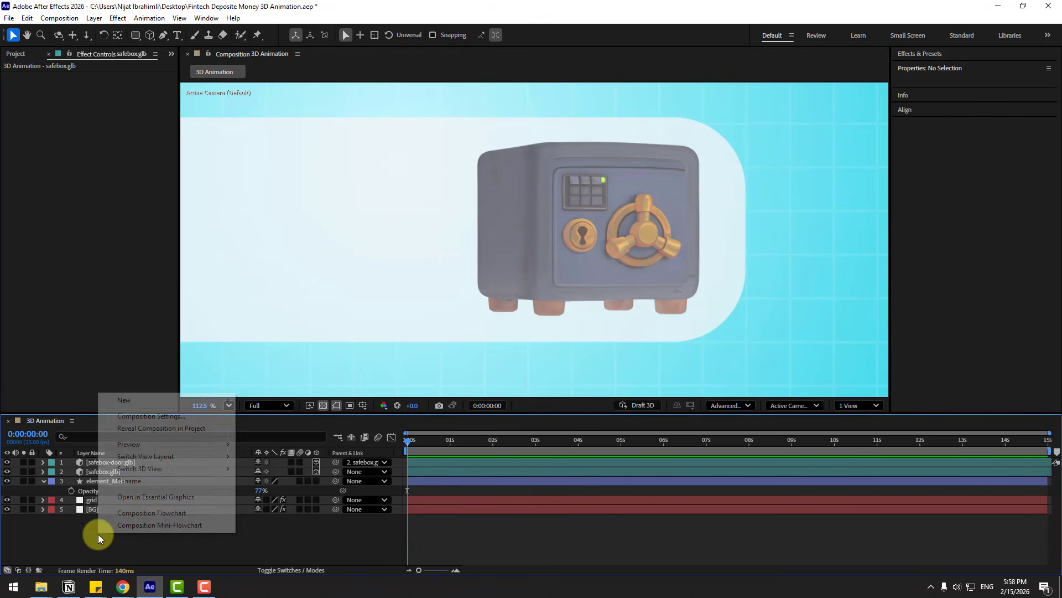
{"action": "mouse_move", "coordinate": [224, 404]}
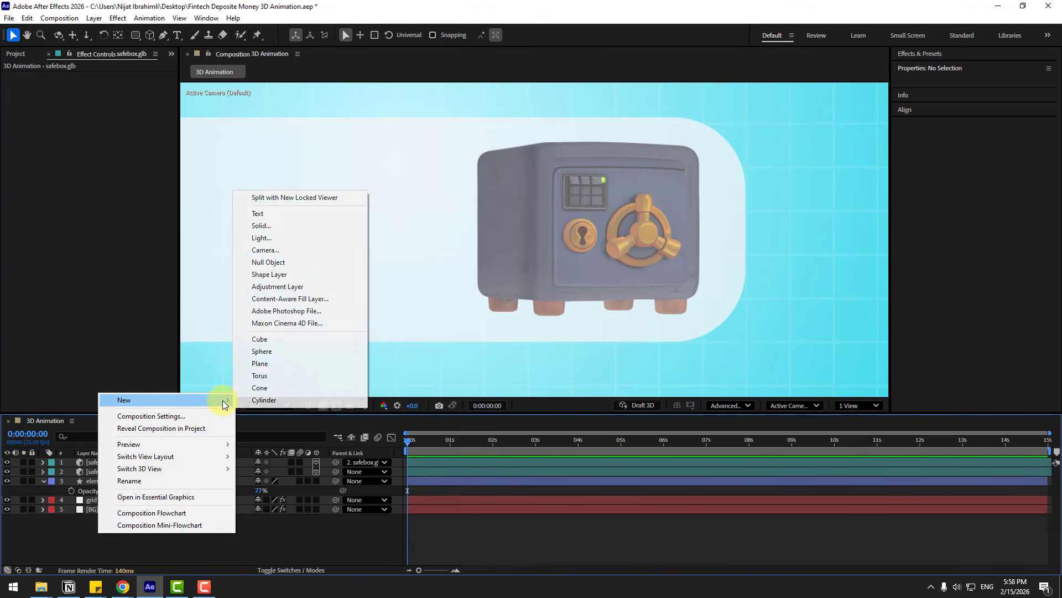
{"action": "left_click", "coordinate": [279, 238]}
{"action": "left_click", "coordinate": [285, 201]}
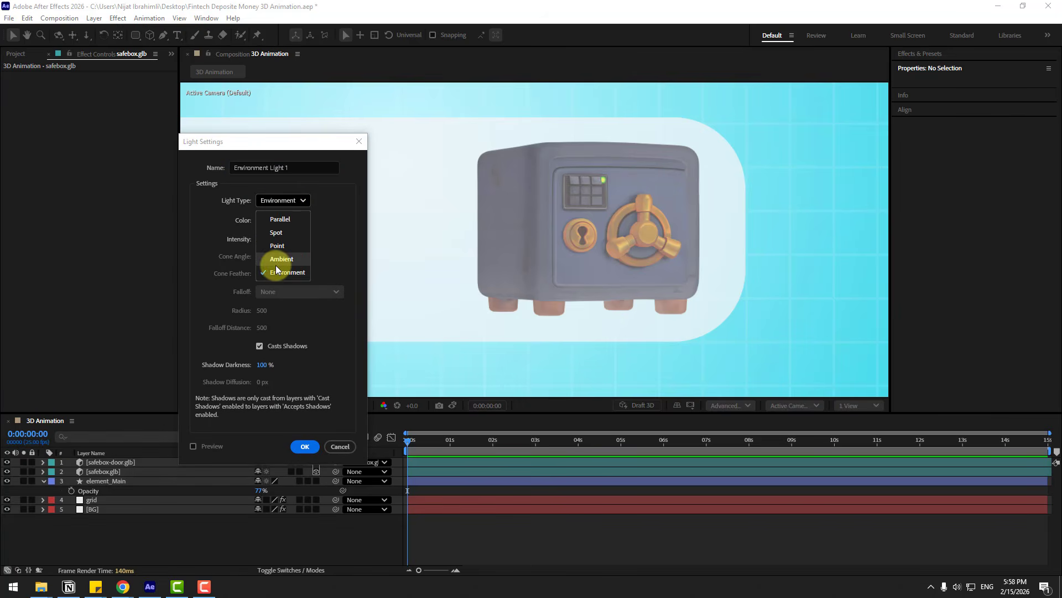
{"action": "left_click", "coordinate": [284, 277]}
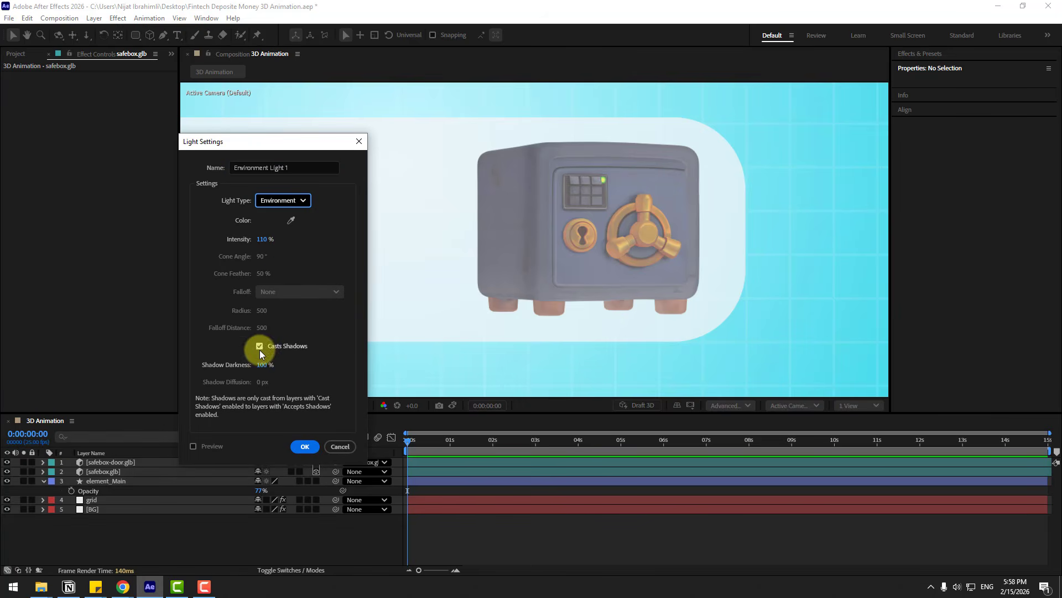
{"action": "left_click", "coordinate": [304, 447]}
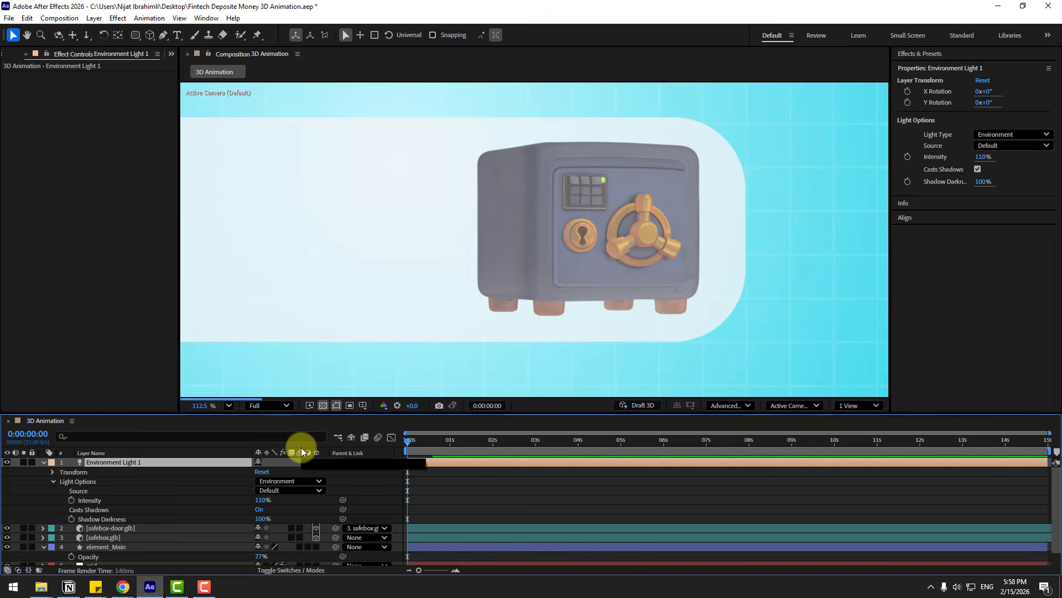
Import interior.exr from C:\Program Files\Blender Foundation\Blender 4.0\4.0\datafiles\studiolights\world into the project as footage
{"action": "left_click", "coordinate": [13, 54]}
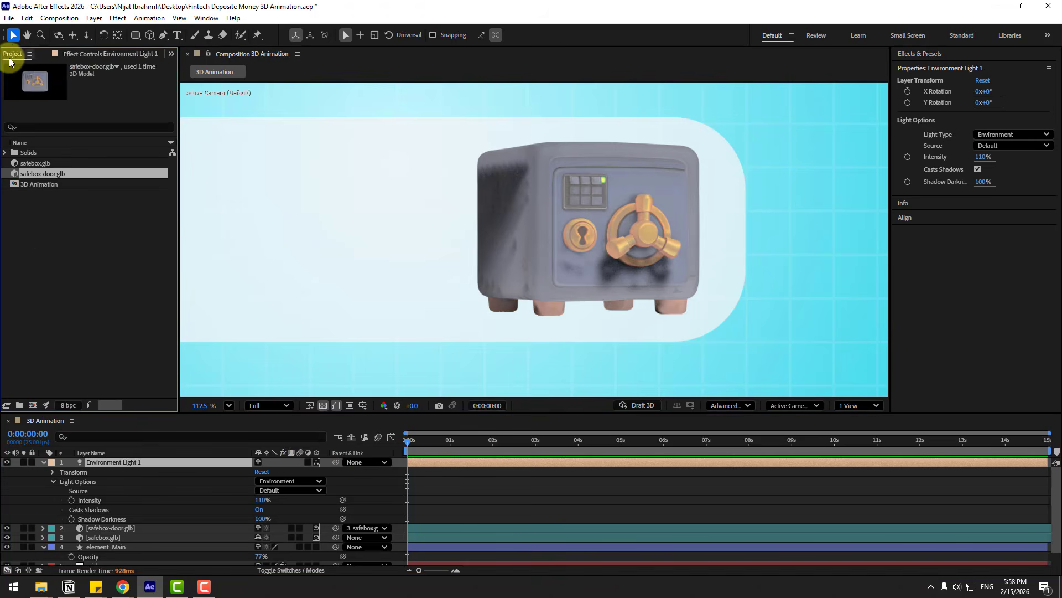
{"action": "right_click", "coordinate": [43, 234]}
{"action": "mouse_move", "coordinate": [72, 289]}
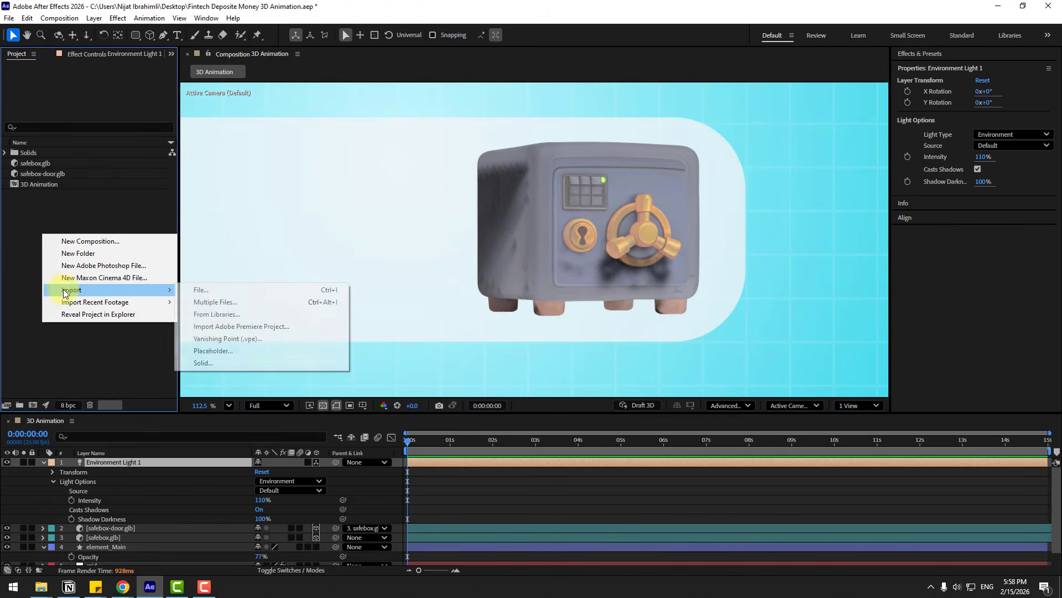
{"action": "left_click", "coordinate": [212, 291]}
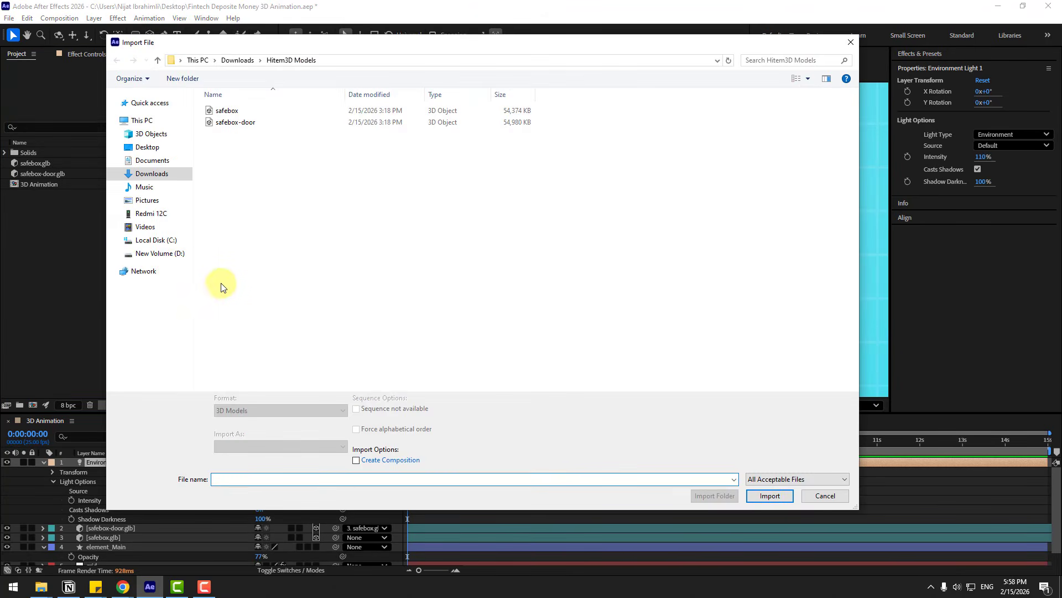
{"action": "left_click", "coordinate": [154, 242]}
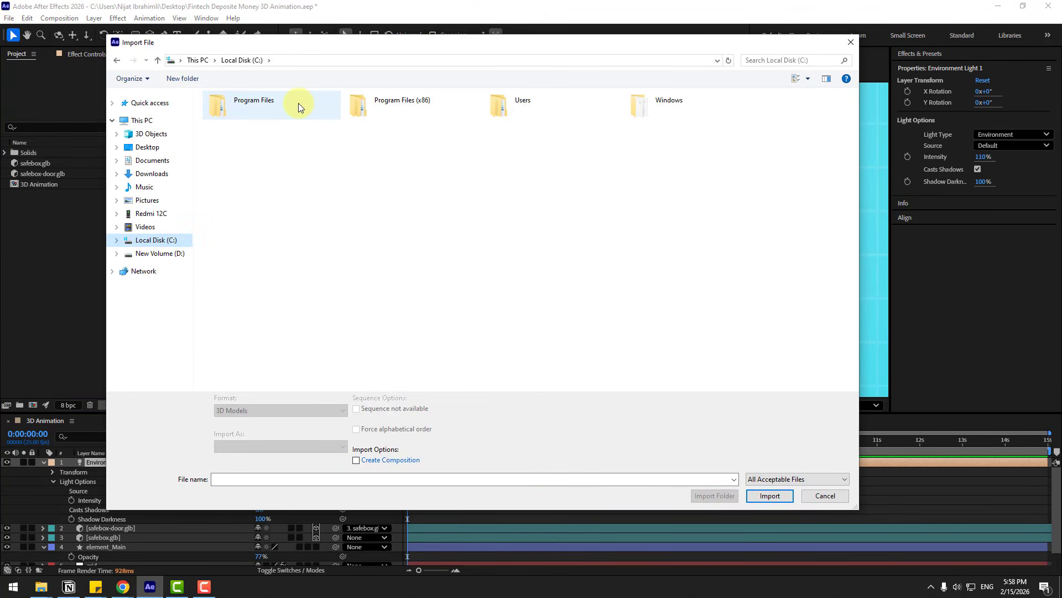
{"action": "double_click", "coordinate": [273, 105]}
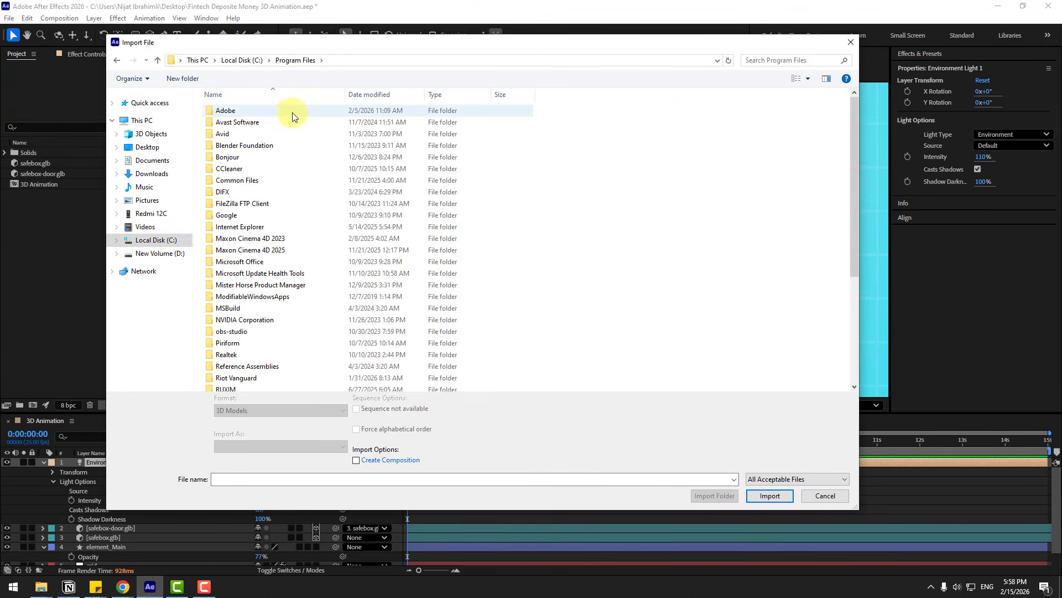
{"action": "double_click", "coordinate": [225, 147]}
{"action": "double_click", "coordinate": [229, 110]}
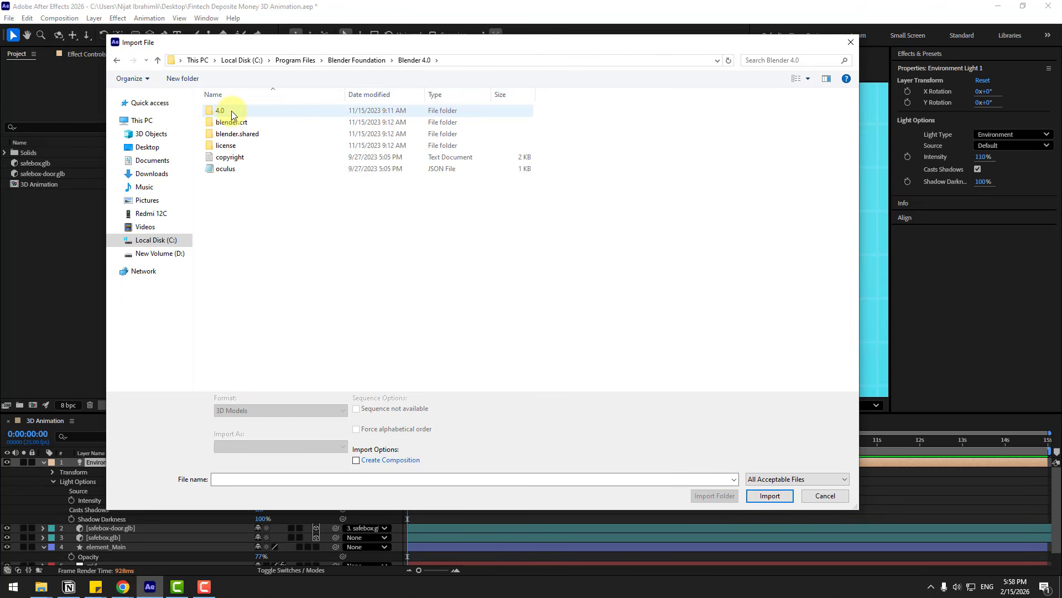
{"action": "double_click", "coordinate": [237, 111]}
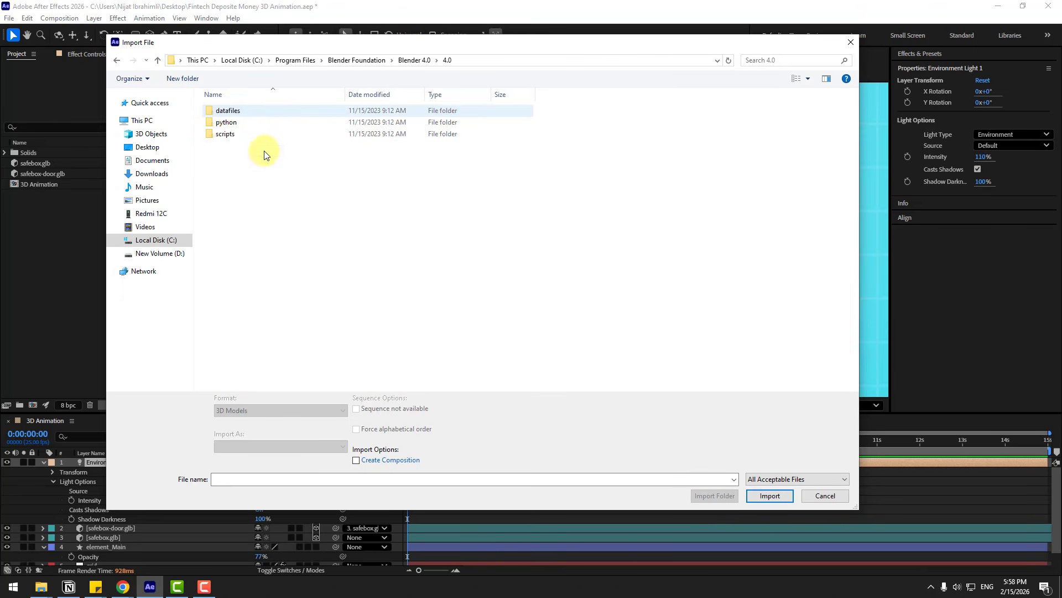
{"action": "double_click", "coordinate": [231, 112]}
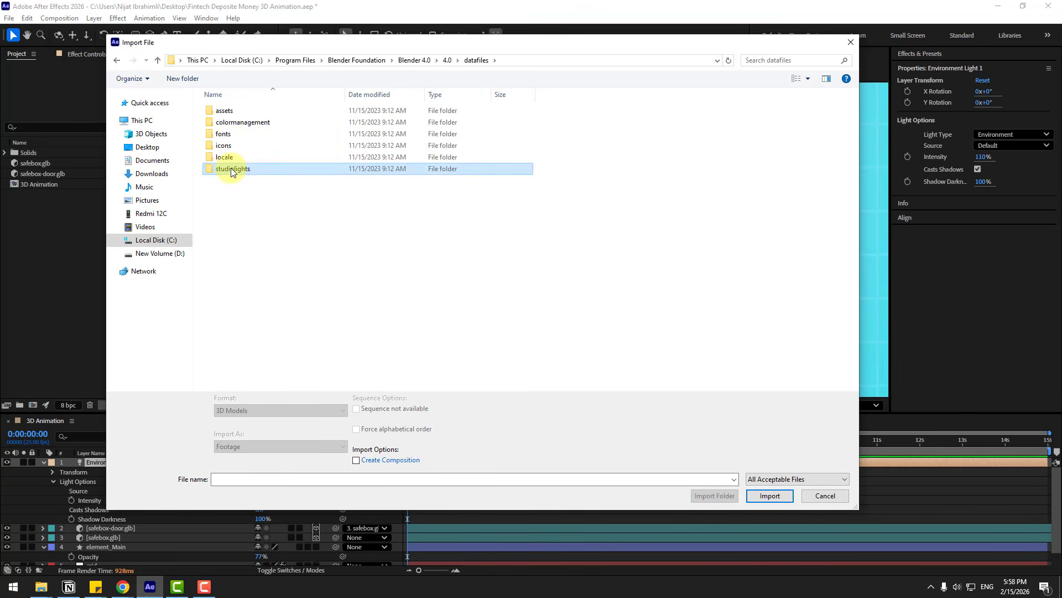
{"action": "double_click", "coordinate": [231, 168]}
{"action": "double_click", "coordinate": [231, 137]}
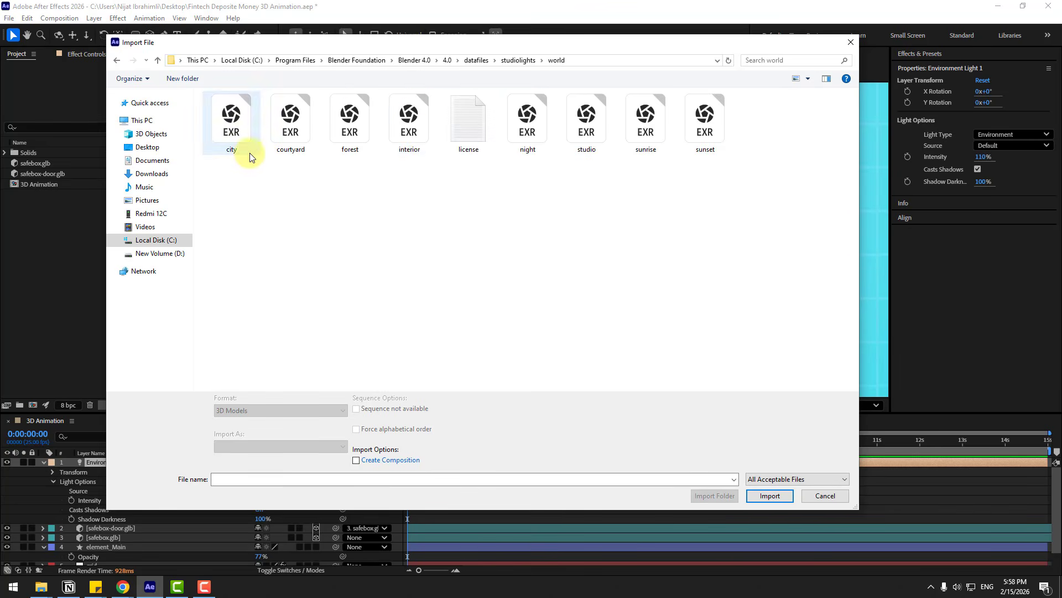
{"action": "left_click", "coordinate": [409, 124]}
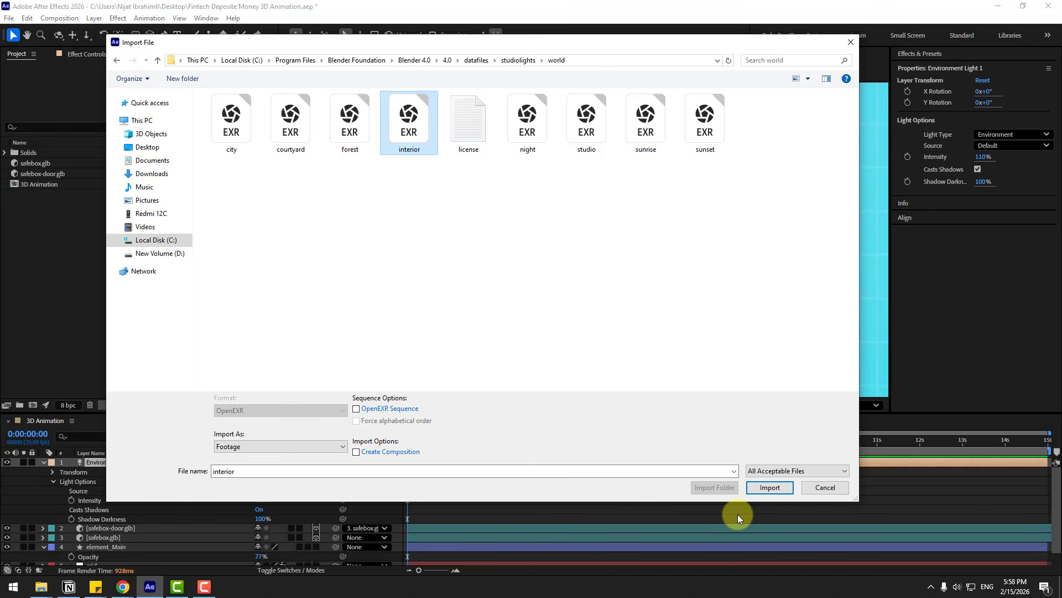
{"action": "left_click", "coordinate": [769, 491]}
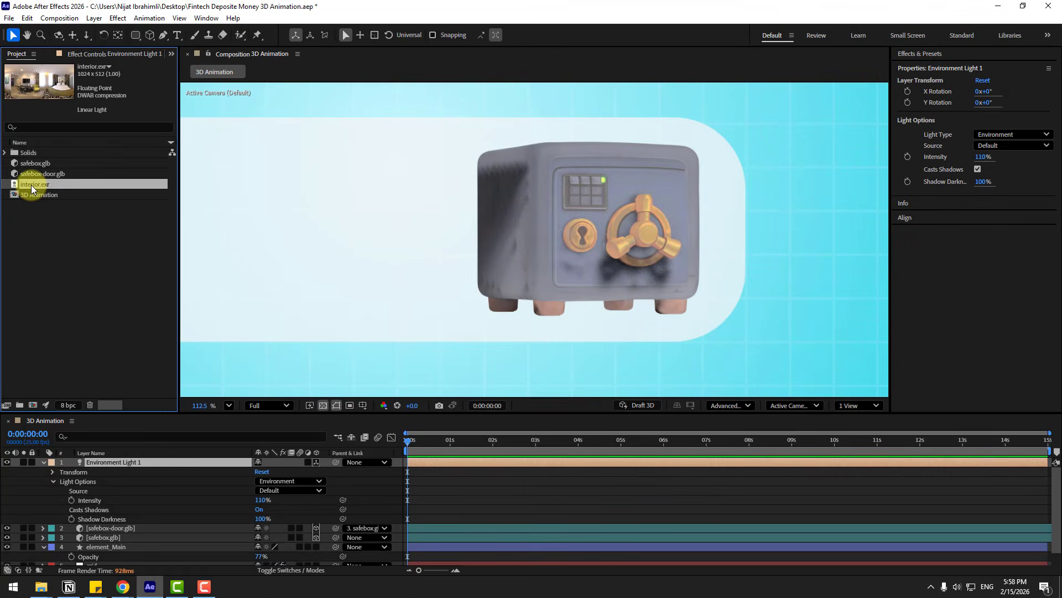
Add interior.exr to the composition as a hidden top layer and set it as the Source of Environment Light 1
{"action": "left_click_drag", "start_coordinate": [31, 185], "coordinate": [101, 469]}
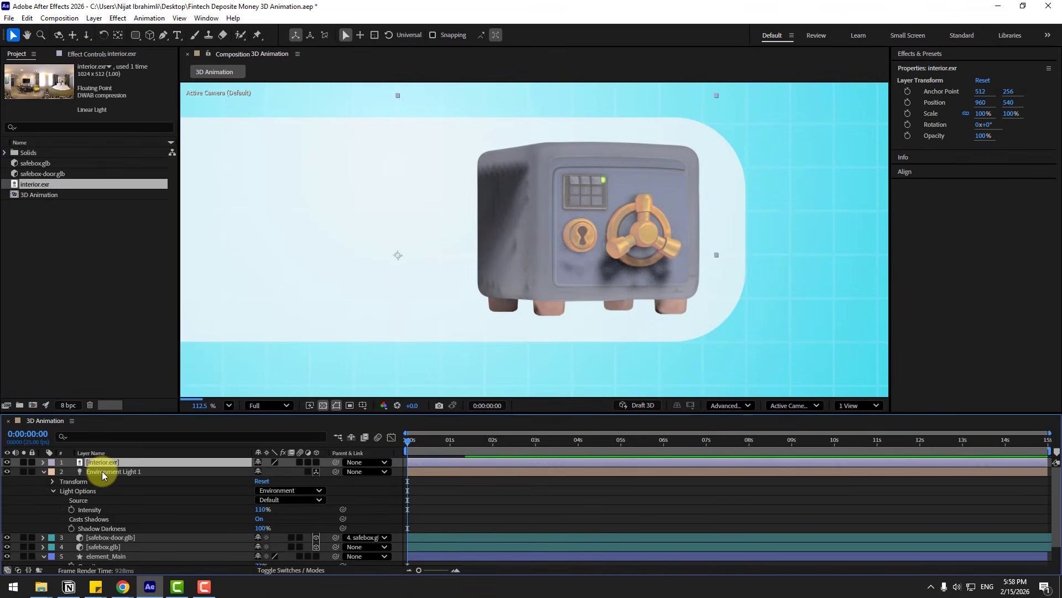
{"action": "left_click", "coordinate": [7, 462]}
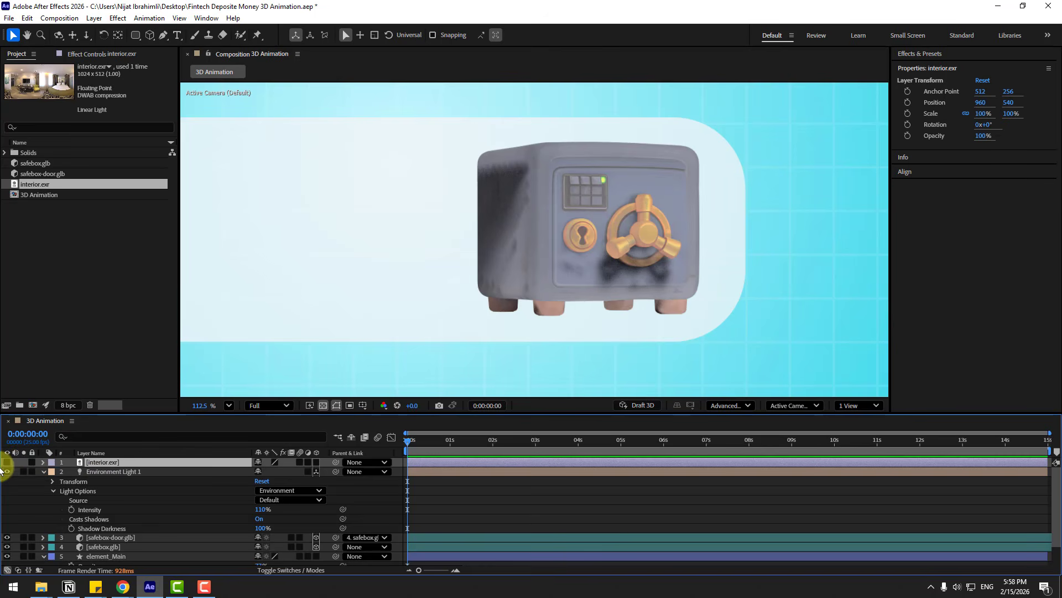
{"action": "left_click", "coordinate": [109, 471]}
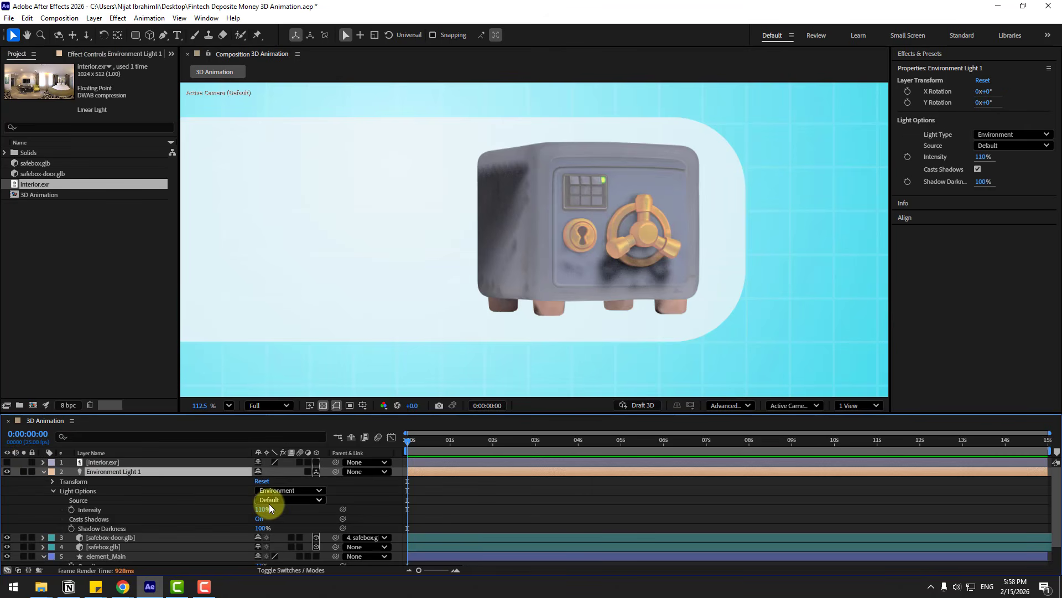
{"action": "left_click", "coordinate": [286, 500]}
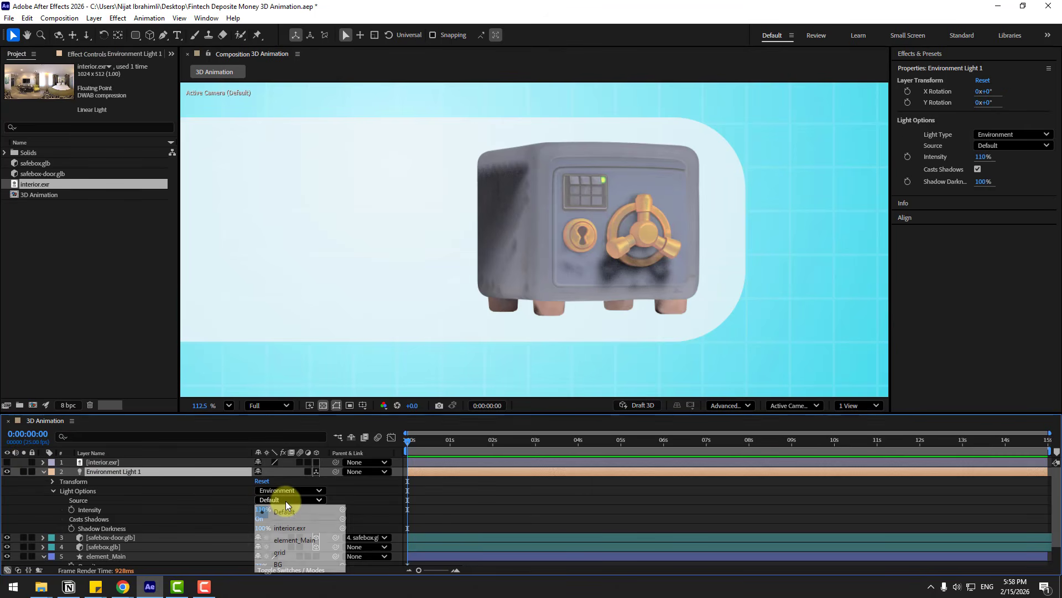
{"action": "left_click", "coordinate": [304, 528]}
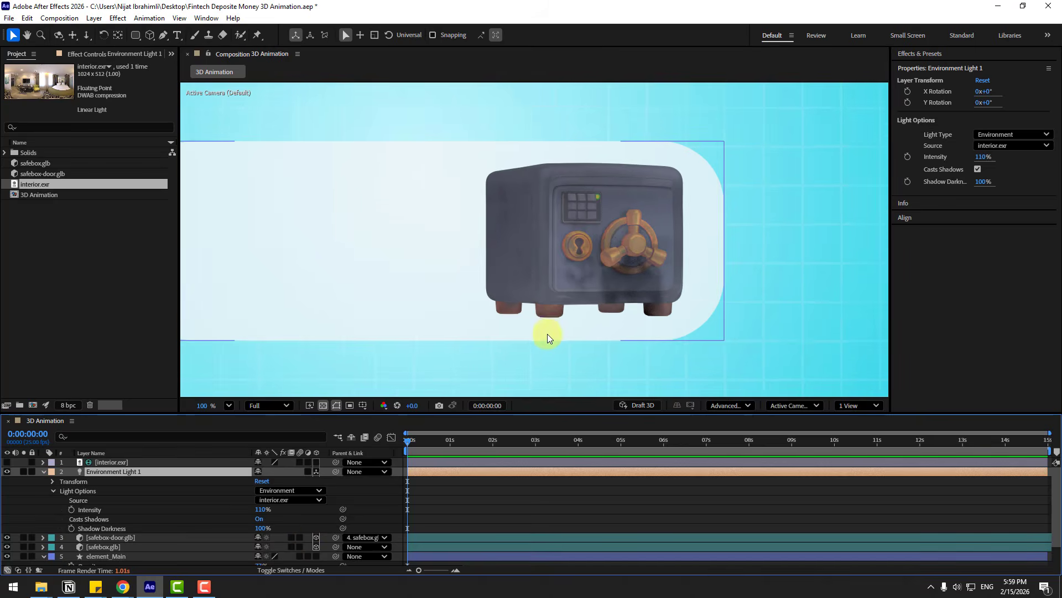
{"action": "scroll", "coordinate": [547, 334], "scroll_direction": "down", "scroll_amount": 2}
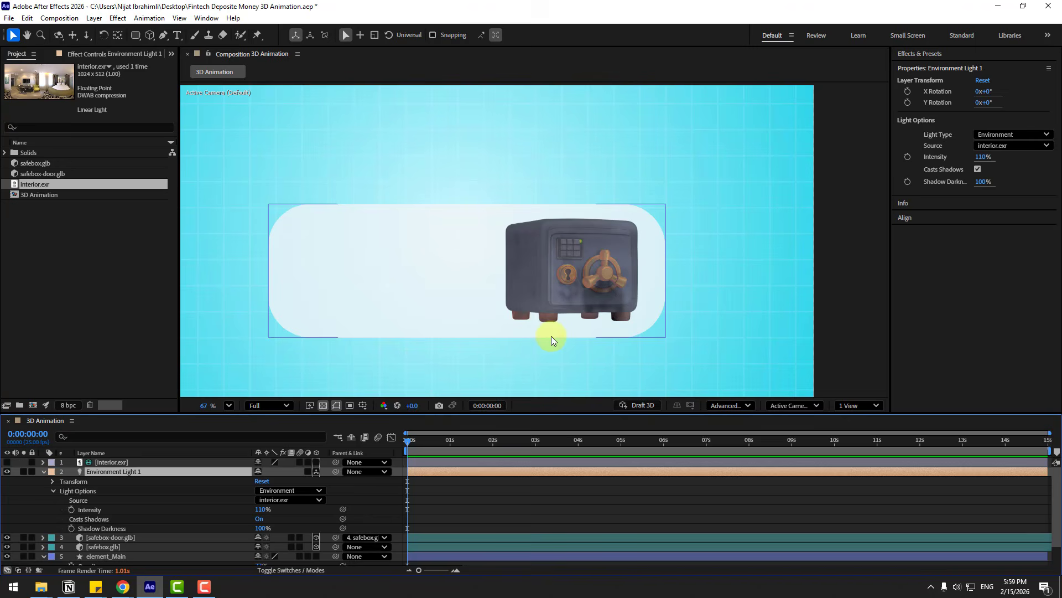
Set Environment Light 1's X Rotation to 72°
{"action": "left_click", "coordinate": [52, 481]}
{"action": "left_click_drag", "start_coordinate": [274, 499], "coordinate": [305, 484]}
{"action": "key", "text": "ctrl+z"}
{"action": "scroll", "coordinate": [473, 324], "scroll_direction": "down", "scroll_amount": 4}
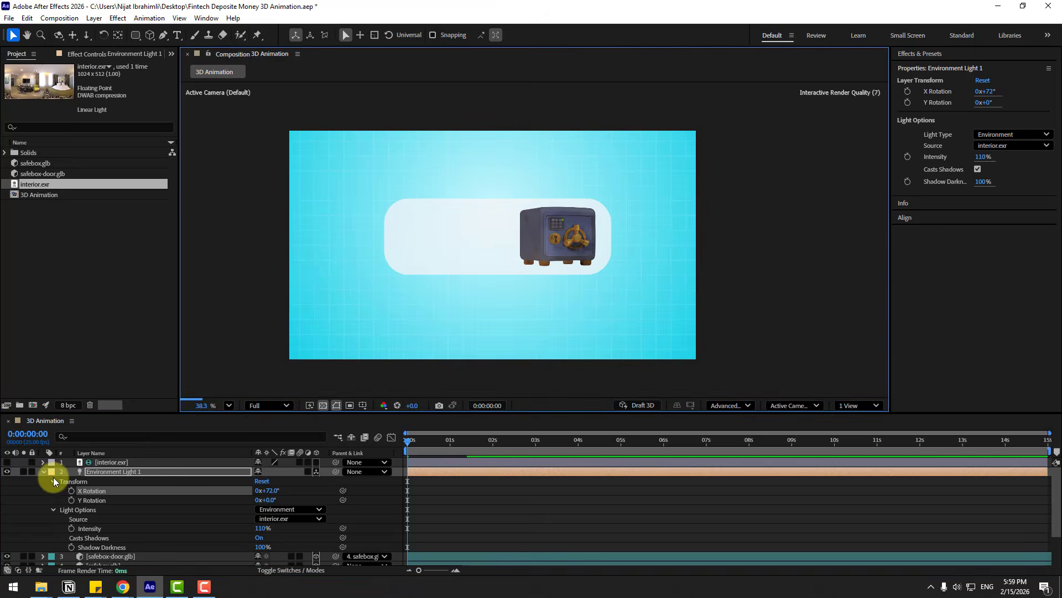
{"action": "left_click", "coordinate": [43, 471]}
Scale the safebox.glb layer down to 32%
{"action": "left_click", "coordinate": [97, 490]}
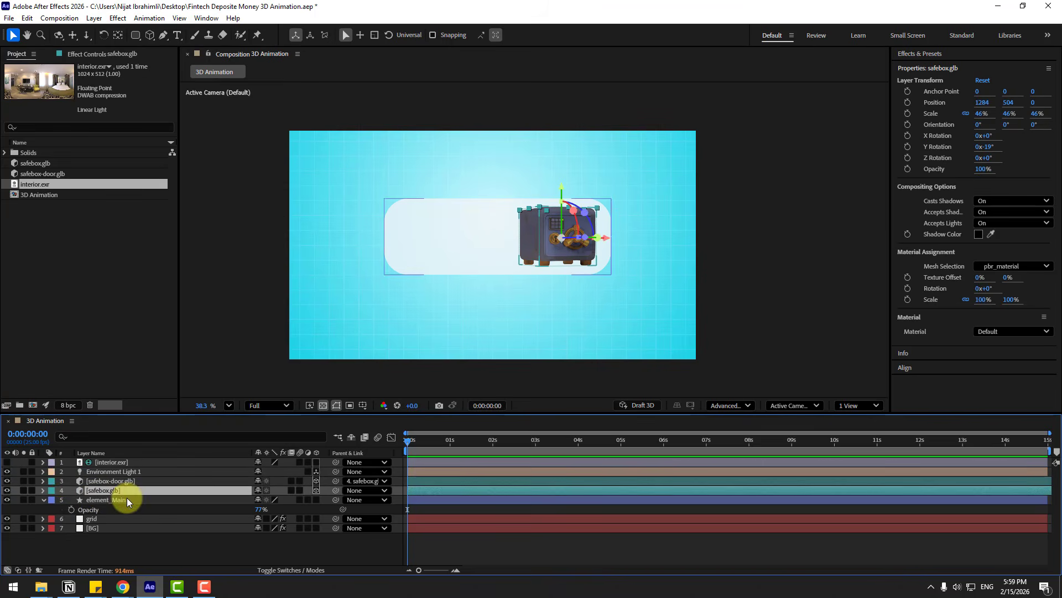
{"action": "key", "text": "s"}
{"action": "left_click_drag", "start_coordinate": [273, 500], "coordinate": [267, 542]}
{"action": "left_click", "coordinate": [399, 437]}
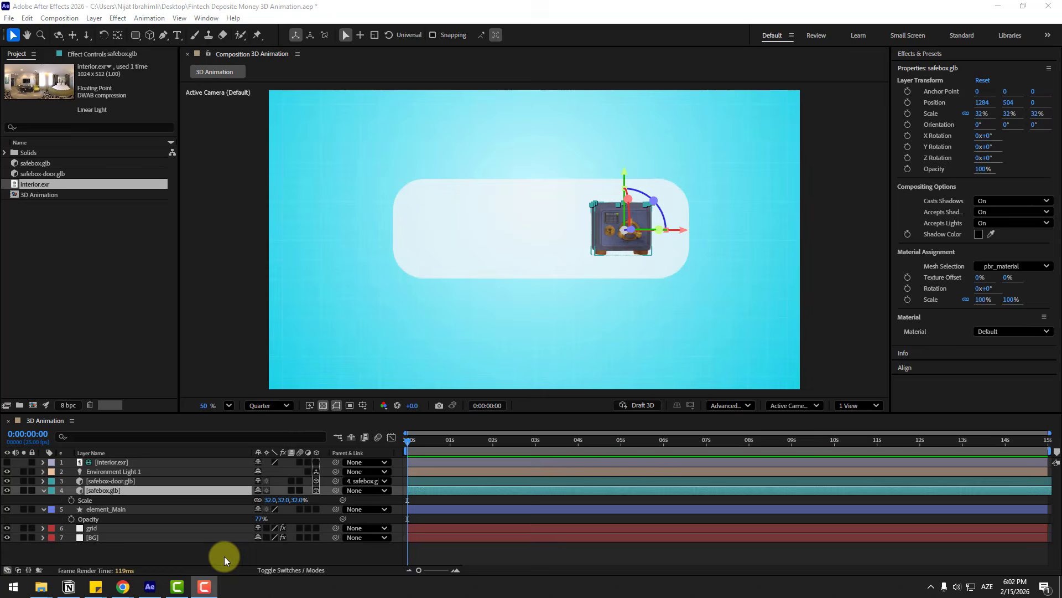
{"action": "left_click", "coordinate": [224, 556]}
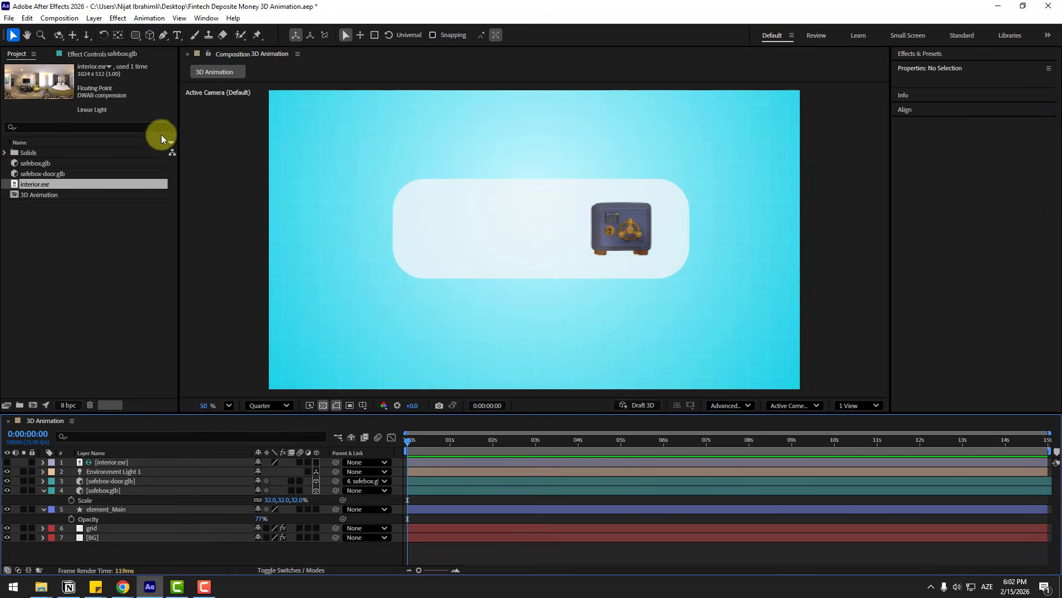
Create a paragraph text box on the card beside the safe and enter "Deposit"
{"action": "left_click", "coordinate": [176, 35]}
{"action": "left_click_drag", "start_coordinate": [411, 201], "coordinate": [576, 264]}
{"action": "type", "text": "Deposit"}
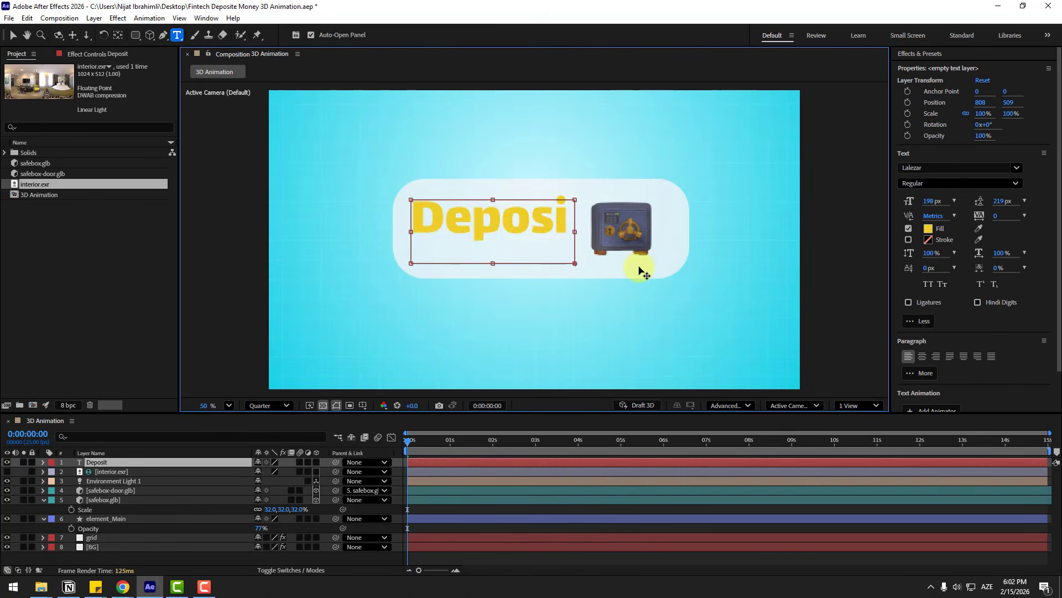
Change the fill colour of the whole Deposit text to white
{"action": "key", "text": "ctrl+a"}
{"action": "left_click", "coordinate": [928, 228]}
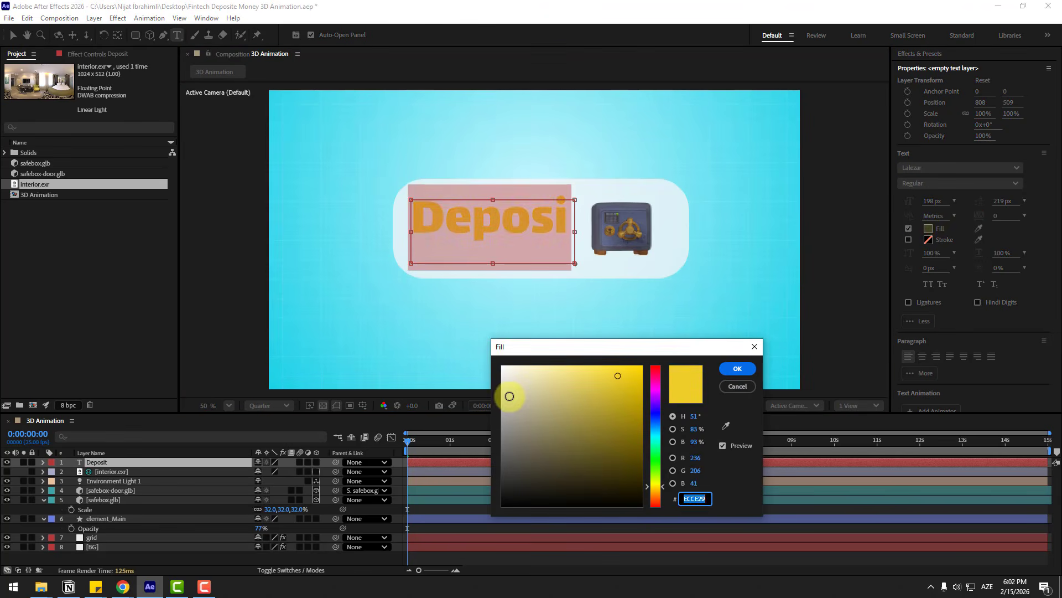
{"action": "left_click_drag", "start_coordinate": [509, 396], "coordinate": [488, 357]}
{"action": "left_click", "coordinate": [734, 369]}
Set the font size of the Deposit text to 173 px
{"action": "left_click", "coordinate": [479, 256]}
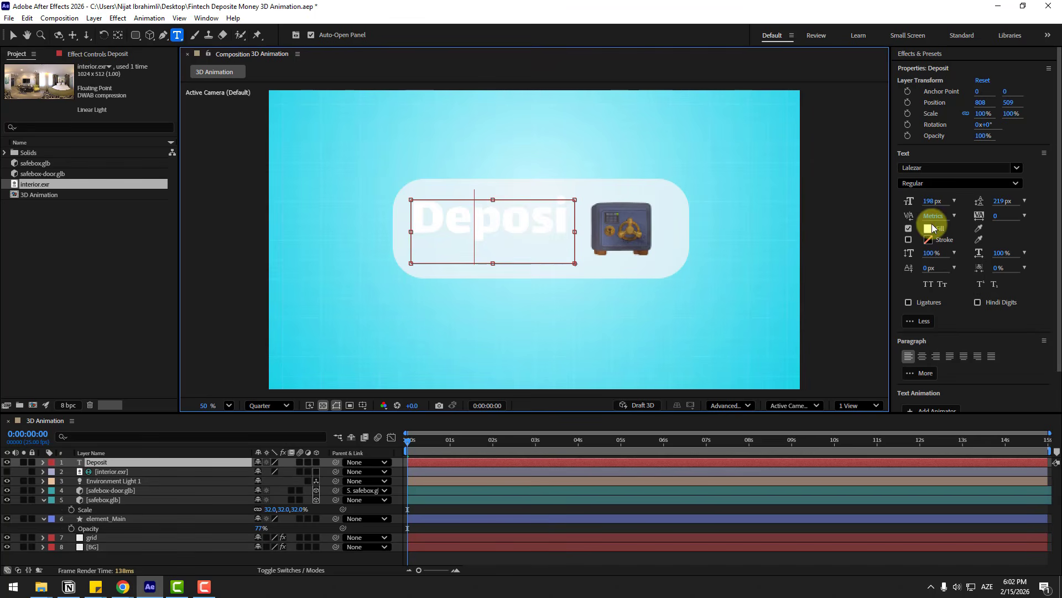
{"action": "key", "text": "ctrl+a"}
{"action": "left_click_drag", "start_coordinate": [932, 203], "coordinate": [913, 199]}
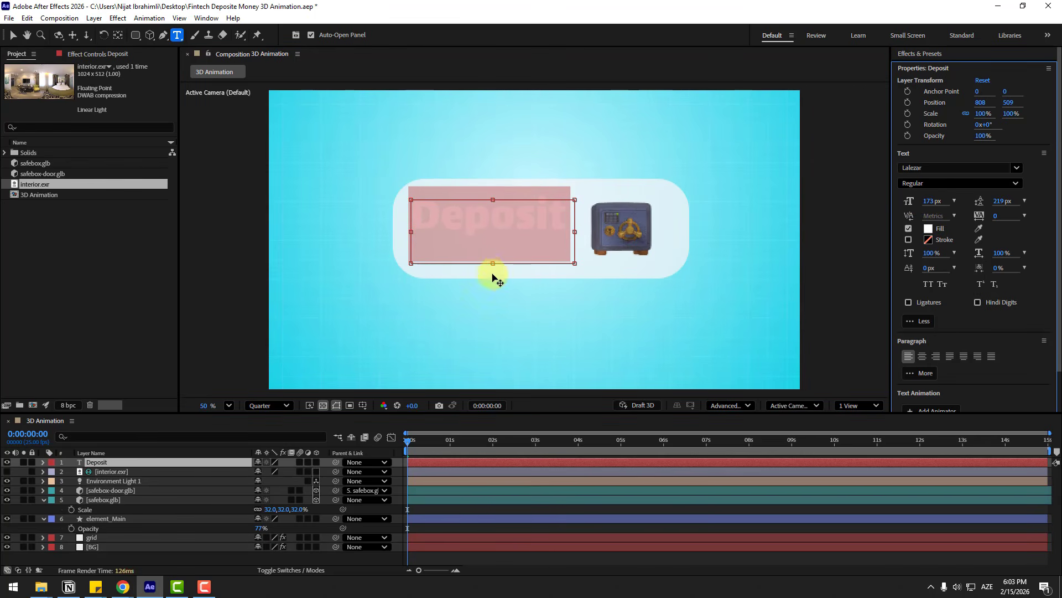
Move the Deposit text to about 842, 561 so it sits vertically centred on the card beside the safe
{"action": "left_click_drag", "start_coordinate": [495, 264], "coordinate": [513, 231]}
{"action": "left_click", "coordinate": [444, 218]}
{"action": "left_click", "coordinate": [12, 37]}
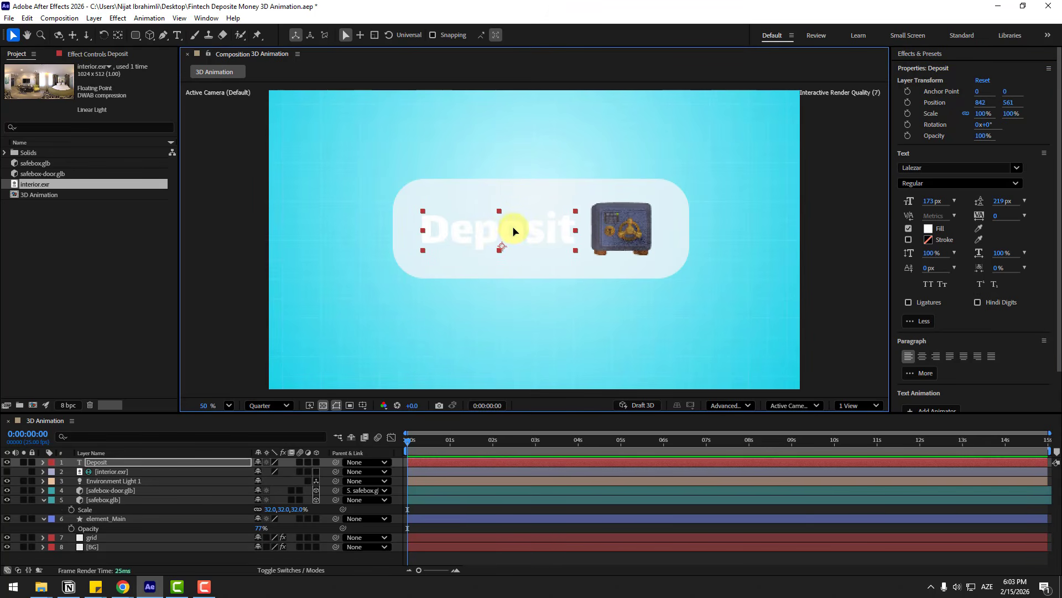
{"action": "left_click", "coordinate": [107, 542]}
Change the element_Main card's fill type from solid colour to Radial Gradient
{"action": "left_click", "coordinate": [106, 518]}
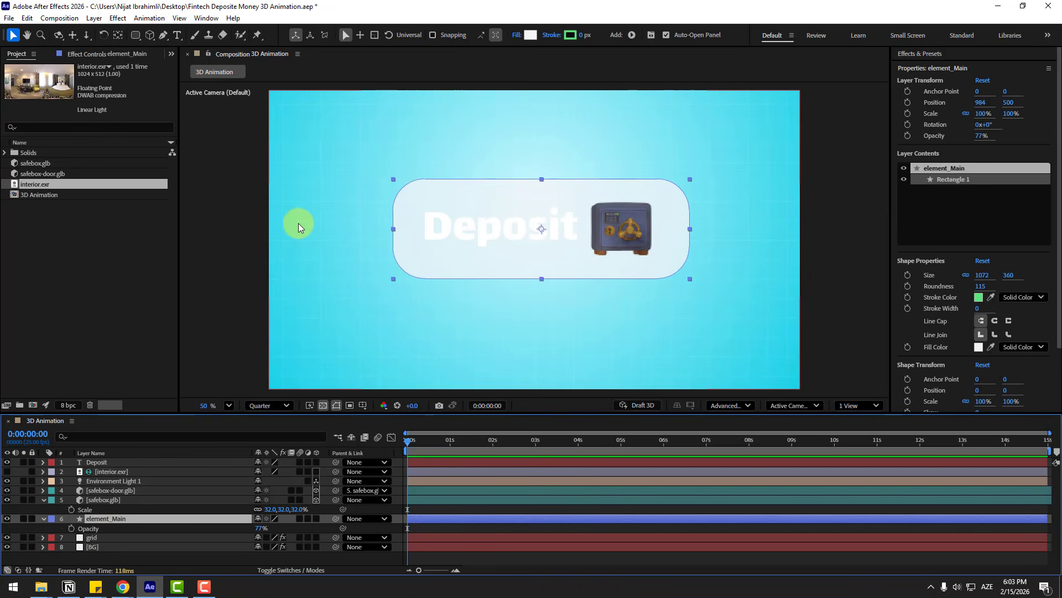
{"action": "left_click", "coordinate": [517, 36]}
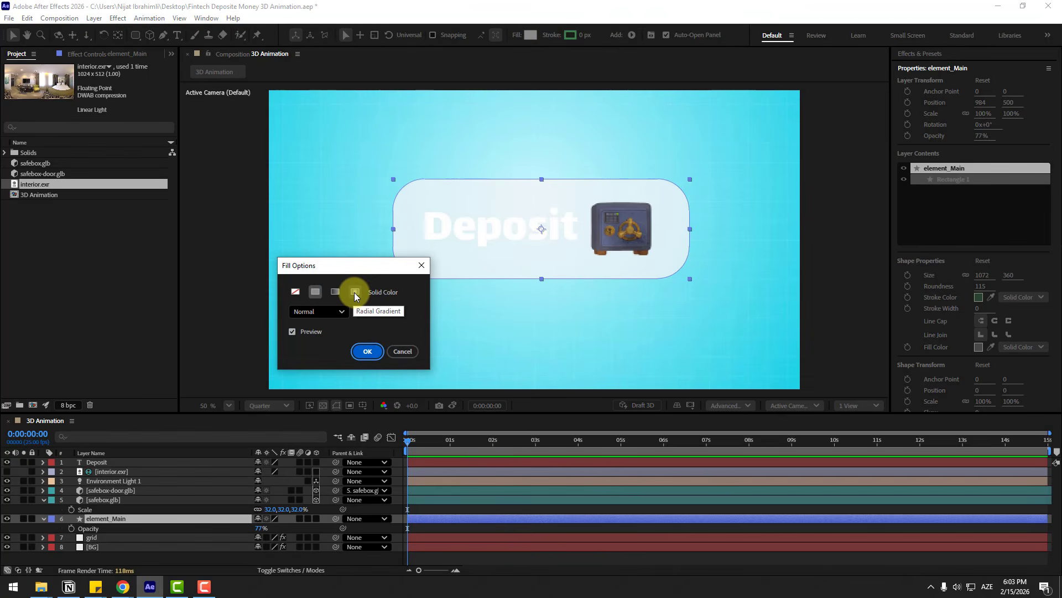
{"action": "left_click", "coordinate": [354, 292]}
{"action": "left_click", "coordinate": [364, 352]}
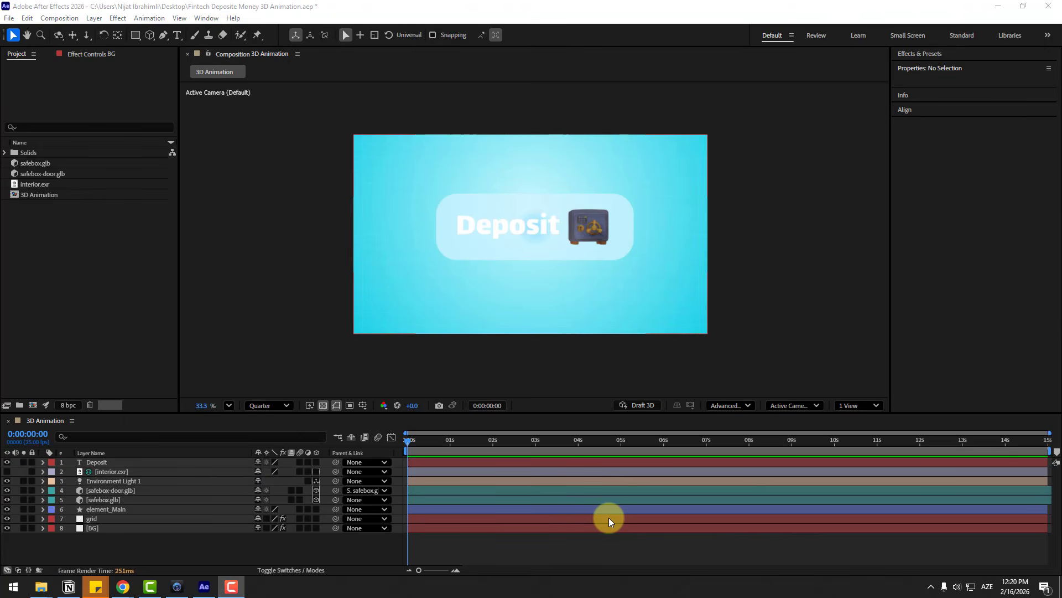
Set the End Color of the BG layer's Gradient Ramp to pale cyan B7E7ED
{"action": "left_click", "coordinate": [92, 527]}
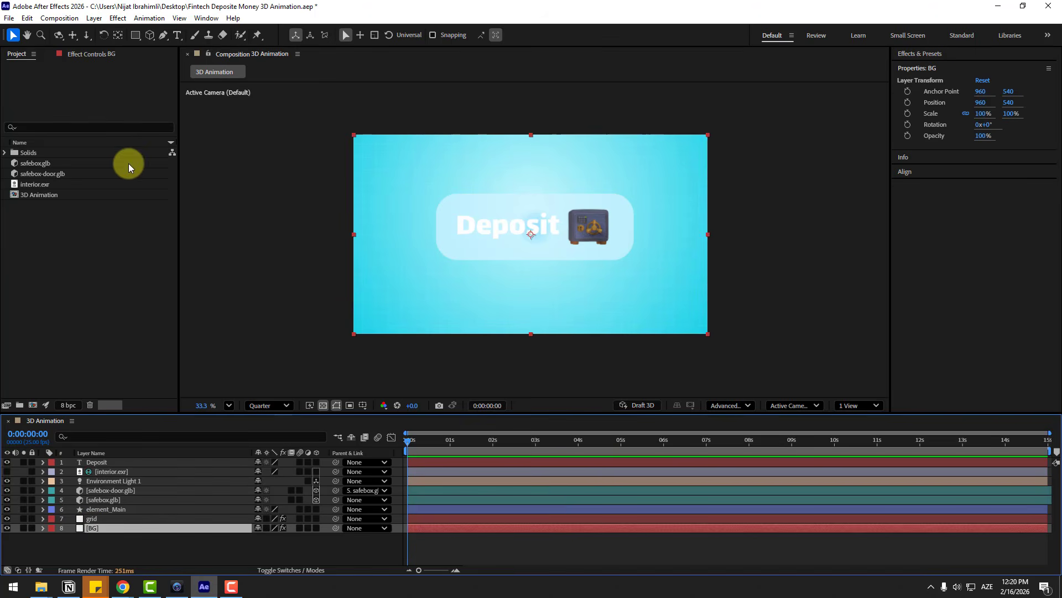
{"action": "left_click", "coordinate": [83, 55]}
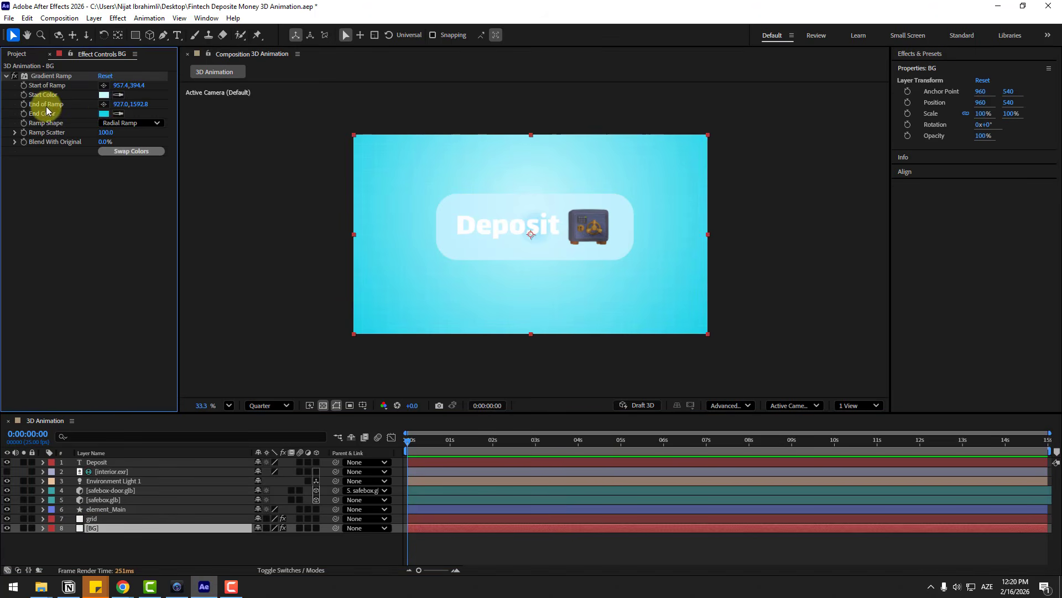
{"action": "left_click", "coordinate": [103, 113]}
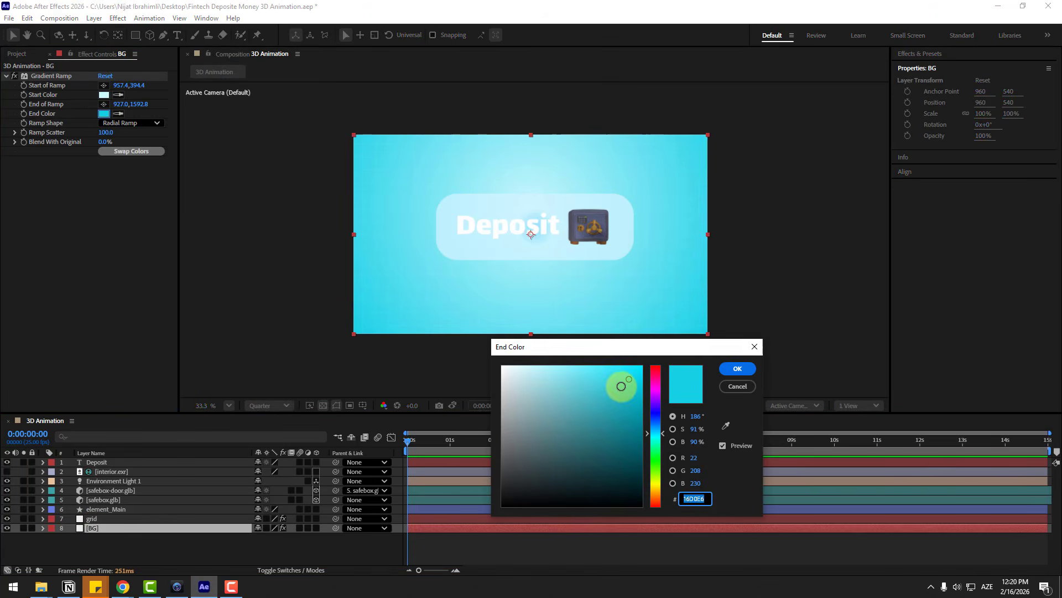
{"action": "left_click", "coordinate": [524, 375]}
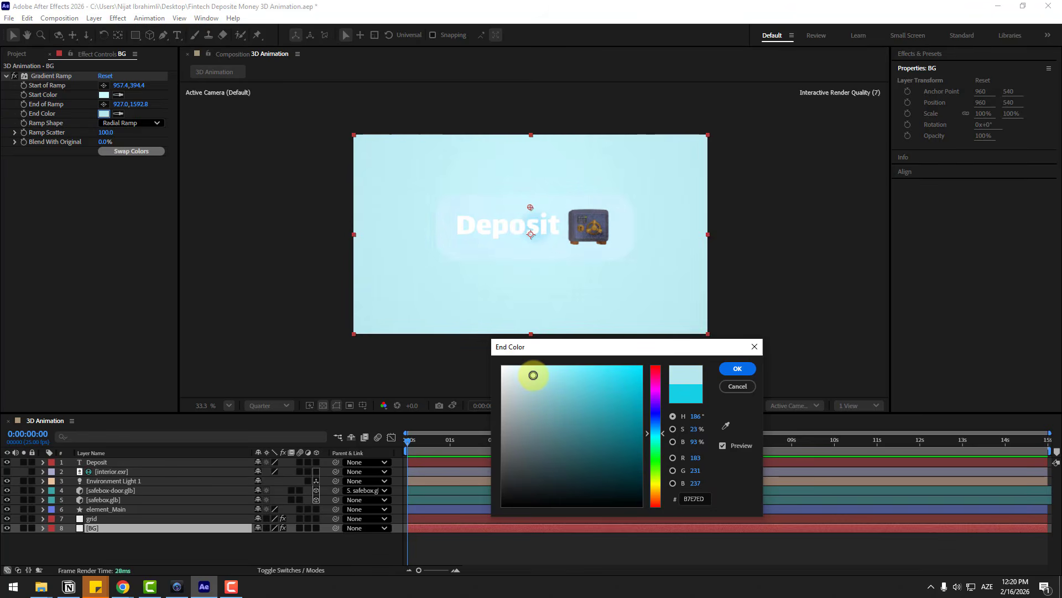
{"action": "left_click", "coordinate": [725, 369]}
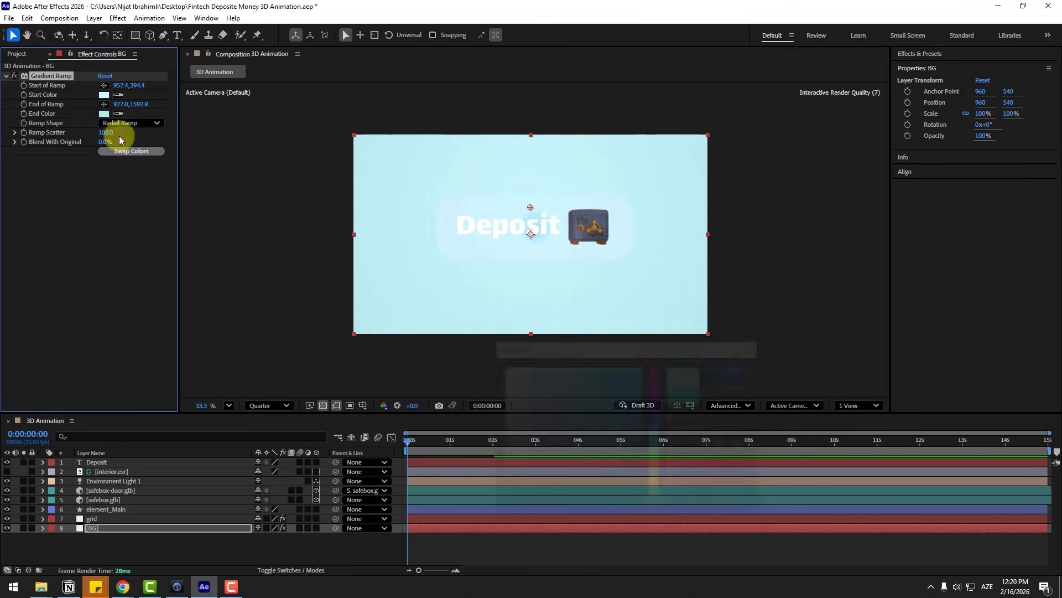
Set the Start Color of the BG layer's Gradient Ramp to near-white FCFCFC
{"action": "left_click", "coordinate": [103, 95]}
{"action": "left_click_drag", "start_coordinate": [554, 388], "coordinate": [484, 367]}
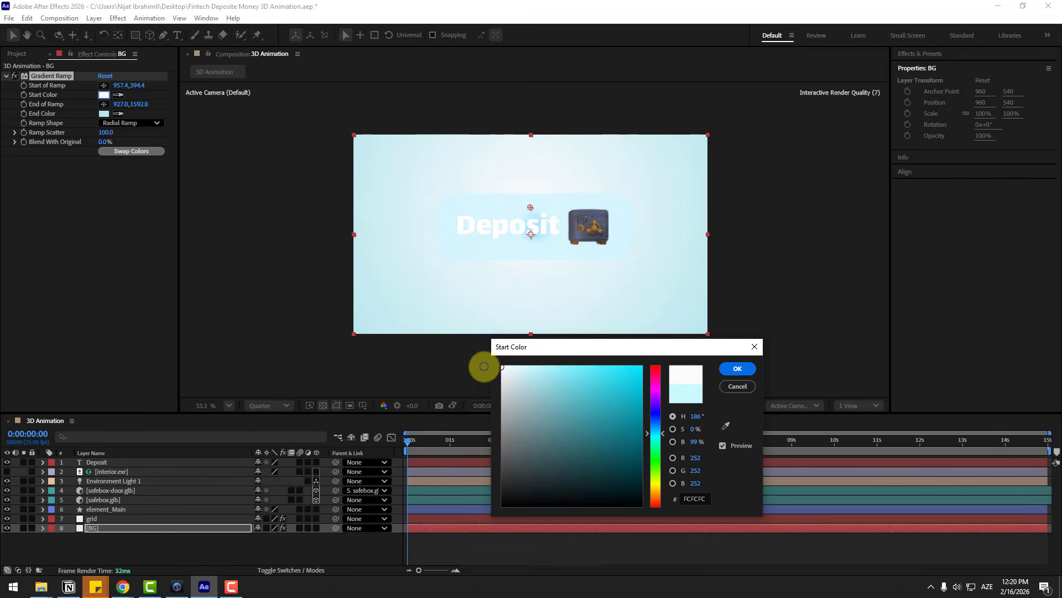
{"action": "left_click", "coordinate": [725, 369]}
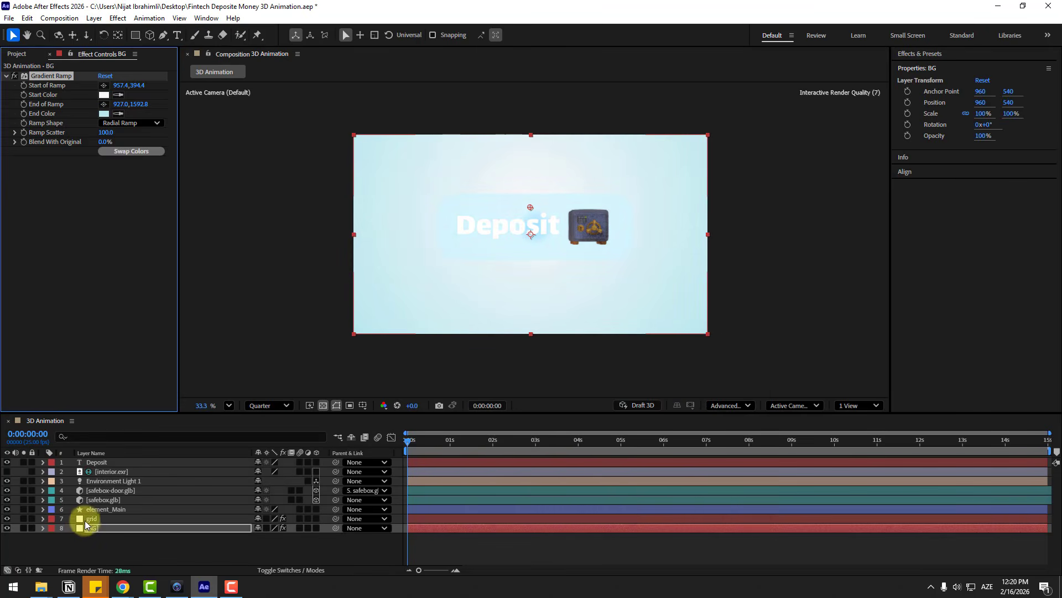
Change the Grid effect's colour on the grid layer to a muted grey-blue, about 88ACB8
{"action": "left_click", "coordinate": [92, 518]}
{"action": "left_click", "coordinate": [102, 183]}
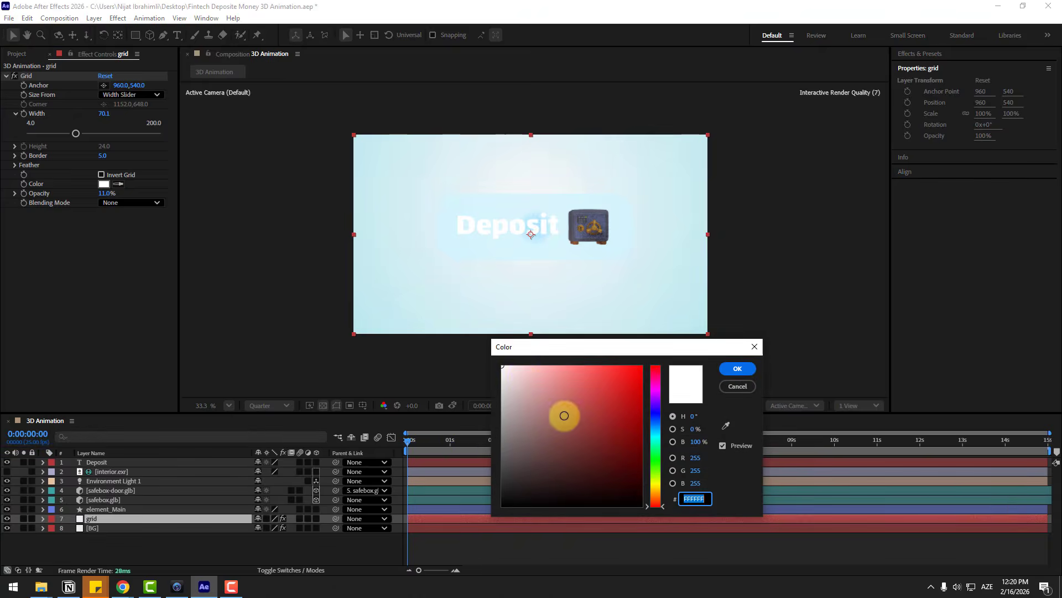
{"action": "left_click", "coordinate": [655, 430]}
{"action": "mouse_move", "coordinate": [534, 379]}
{"action": "left_mouse_down"}
{"action": "mouse_move", "coordinate": [515, 377]}
{"action": "mouse_move", "coordinate": [523, 400]}
{"action": "mouse_move", "coordinate": [564, 407]}
{"action": "mouse_move", "coordinate": [537, 403]}
{"action": "left_mouse_up"}
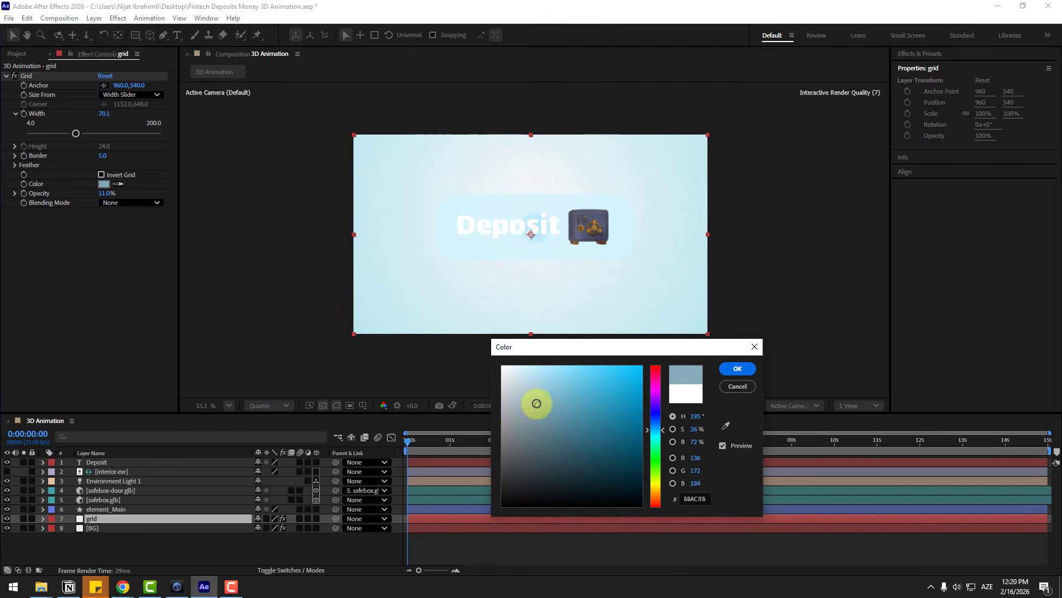
{"action": "left_click", "coordinate": [736, 373]}
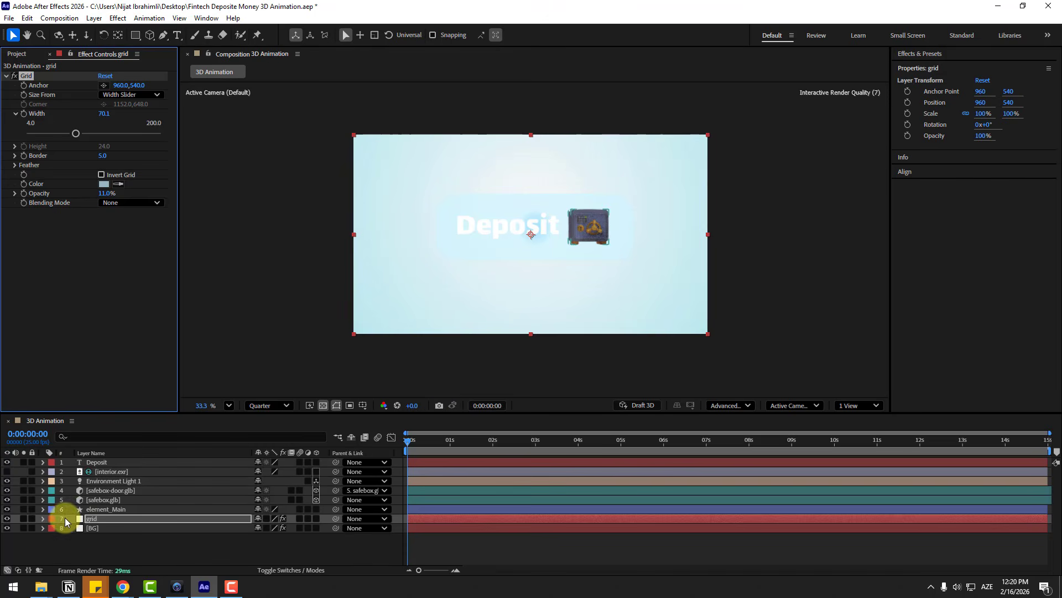
Set the first colour stop of the element_Main card's radial gradient fill to soft blue B5D9F5
{"action": "left_click", "coordinate": [110, 510]}
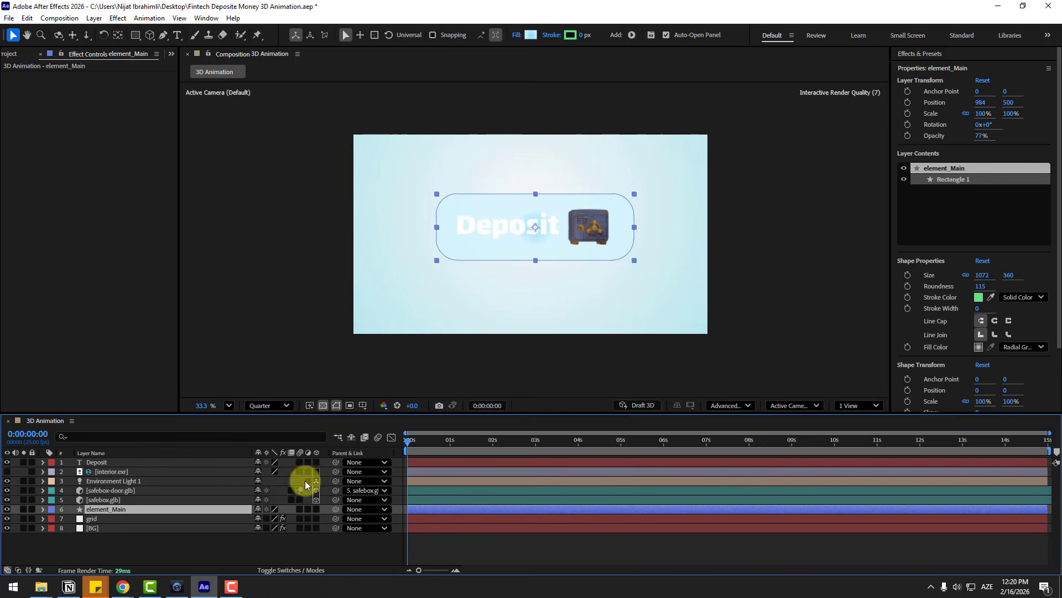
{"action": "left_click", "coordinate": [979, 347]}
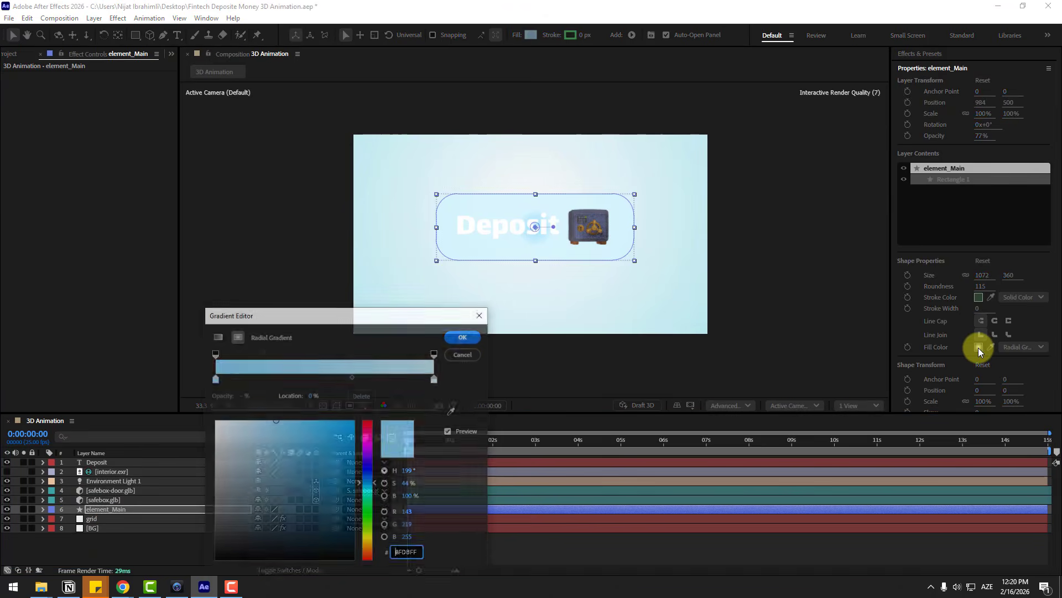
{"action": "left_click", "coordinate": [195, 350]}
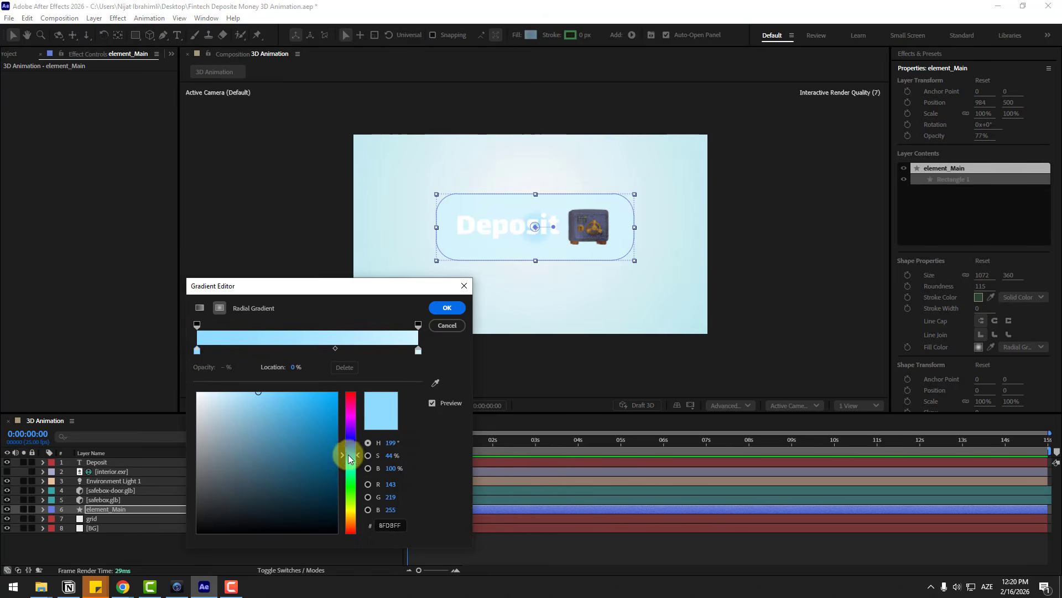
{"action": "left_click", "coordinate": [351, 451]}
{"action": "left_click", "coordinate": [283, 404]}
{"action": "left_click_drag", "start_coordinate": [283, 403], "coordinate": [233, 398]}
Set the end colour stop of the card's radial gradient to stronger blue 5FBCEC and accept the gradient
{"action": "left_click", "coordinate": [417, 350]}
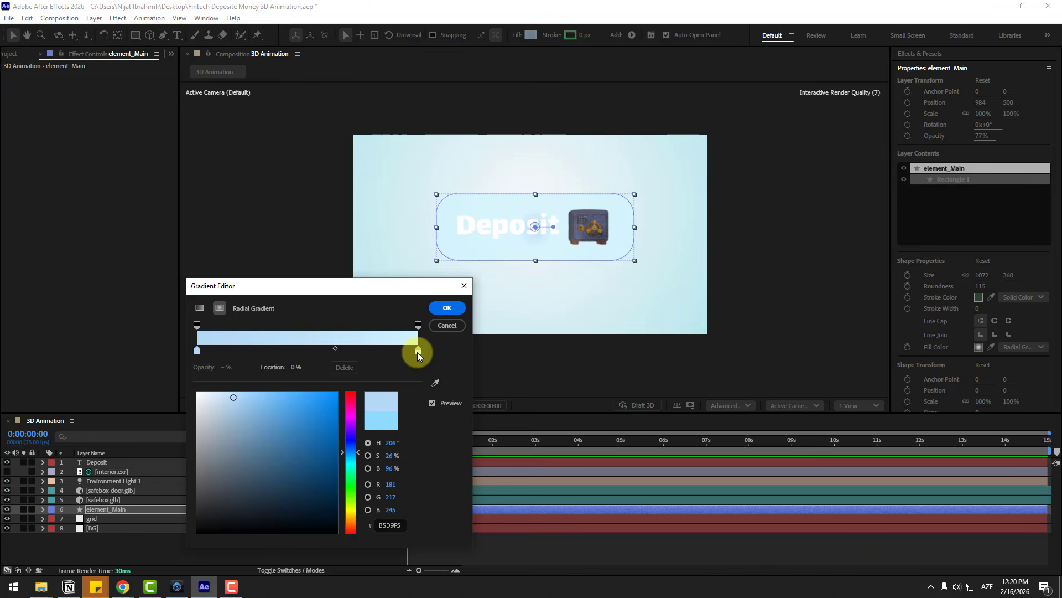
{"action": "left_click", "coordinate": [284, 402]}
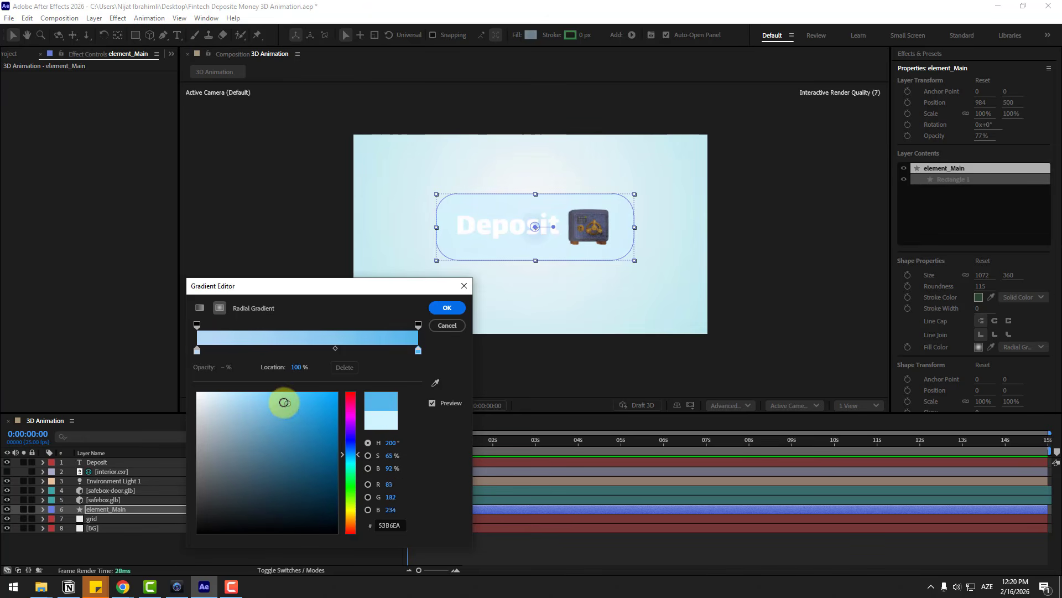
{"action": "mouse_move", "coordinate": [283, 402]}
{"action": "left_mouse_down"}
{"action": "mouse_move", "coordinate": [299, 401]}
{"action": "mouse_move", "coordinate": [271, 403]}
{"action": "mouse_move", "coordinate": [281, 402]}
{"action": "left_mouse_up"}
{"action": "left_click", "coordinate": [441, 326]}
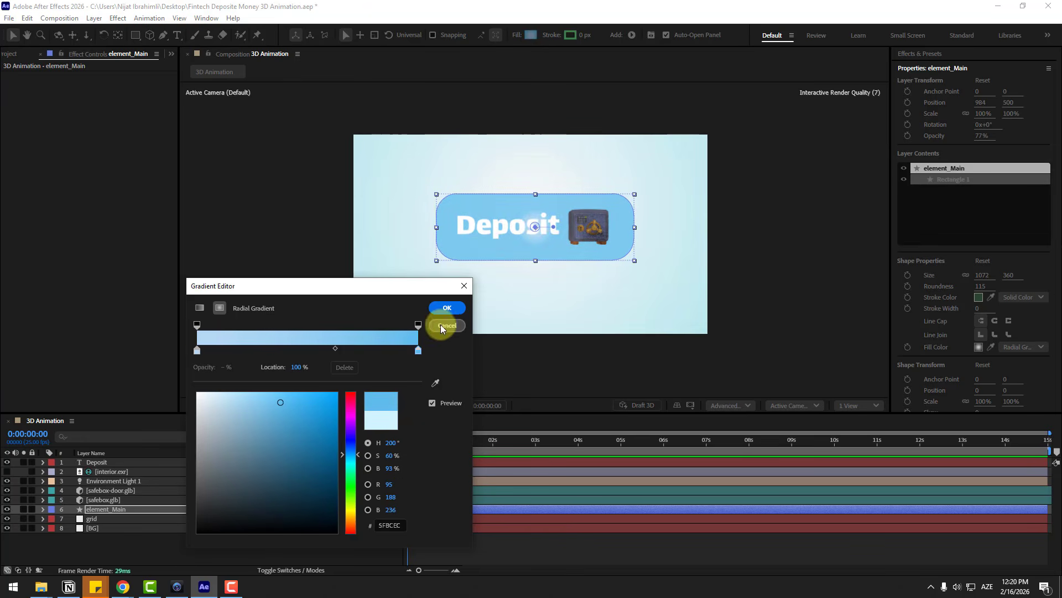
{"action": "left_click", "coordinate": [437, 311]}
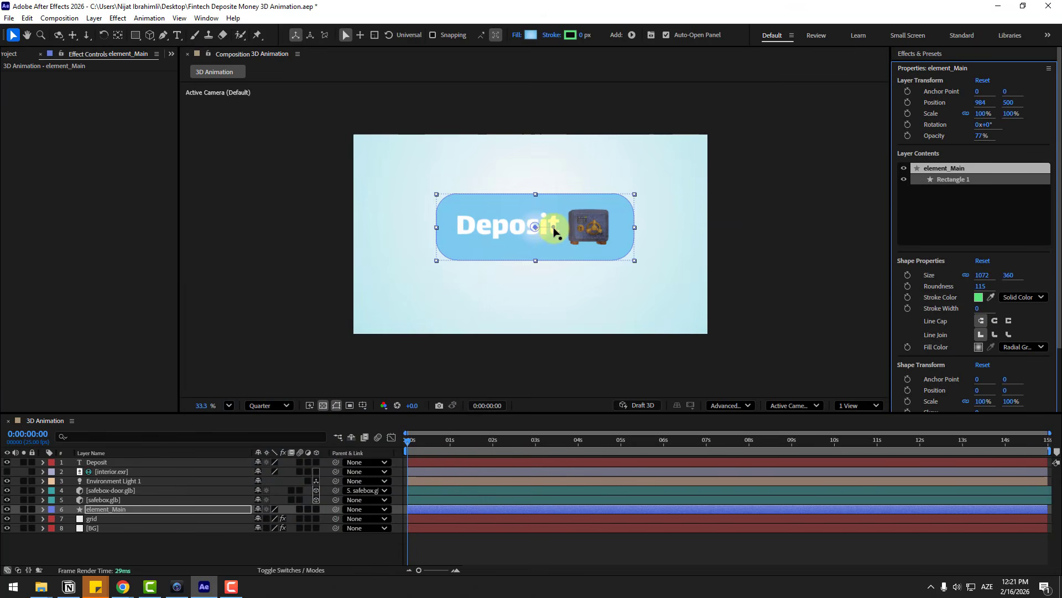
Stretch the card's radial gradient end point out below the card and set its first colour stop to about 97C5E9
{"action": "mouse_move", "coordinate": [554, 231]}
{"action": "left_mouse_down"}
{"action": "mouse_move", "coordinate": [576, 242]}
{"action": "mouse_move", "coordinate": [591, 288]}
{"action": "mouse_move", "coordinate": [572, 294]}
{"action": "left_mouse_up"}
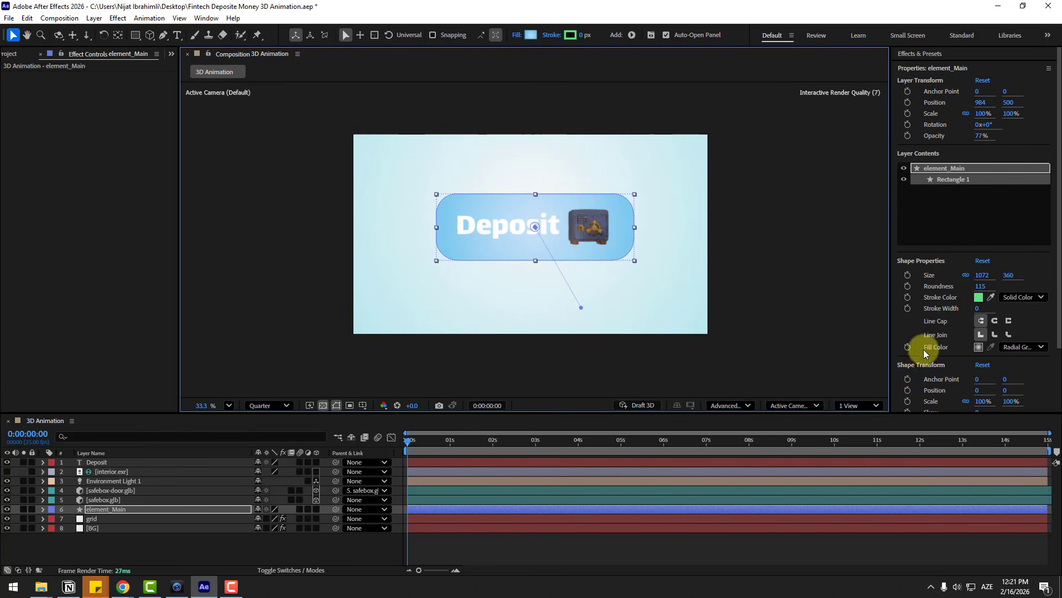
{"action": "left_click", "coordinate": [978, 347]}
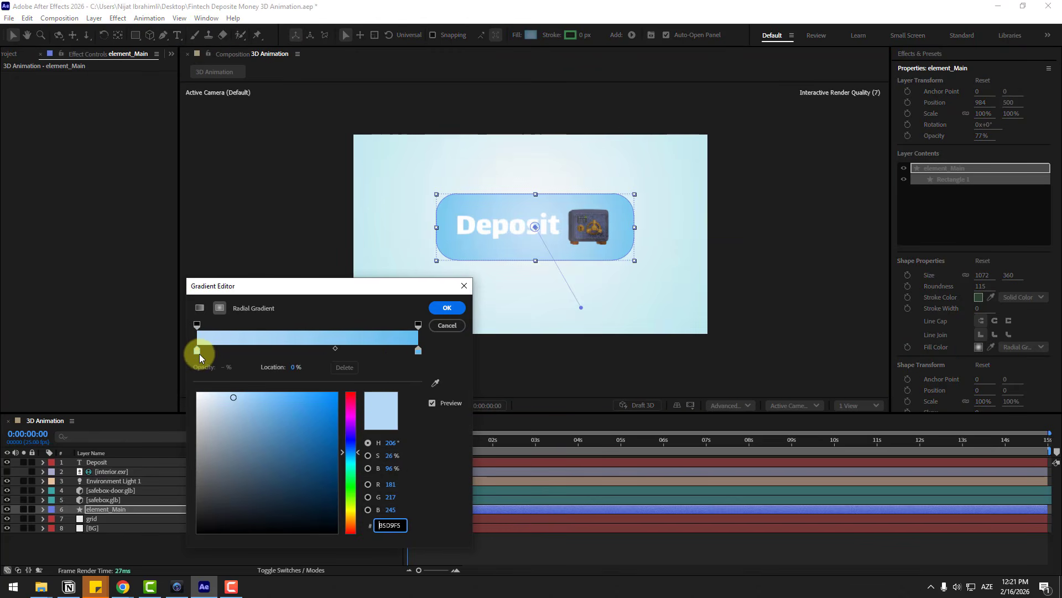
{"action": "left_click_drag", "start_coordinate": [228, 404], "coordinate": [241, 404]}
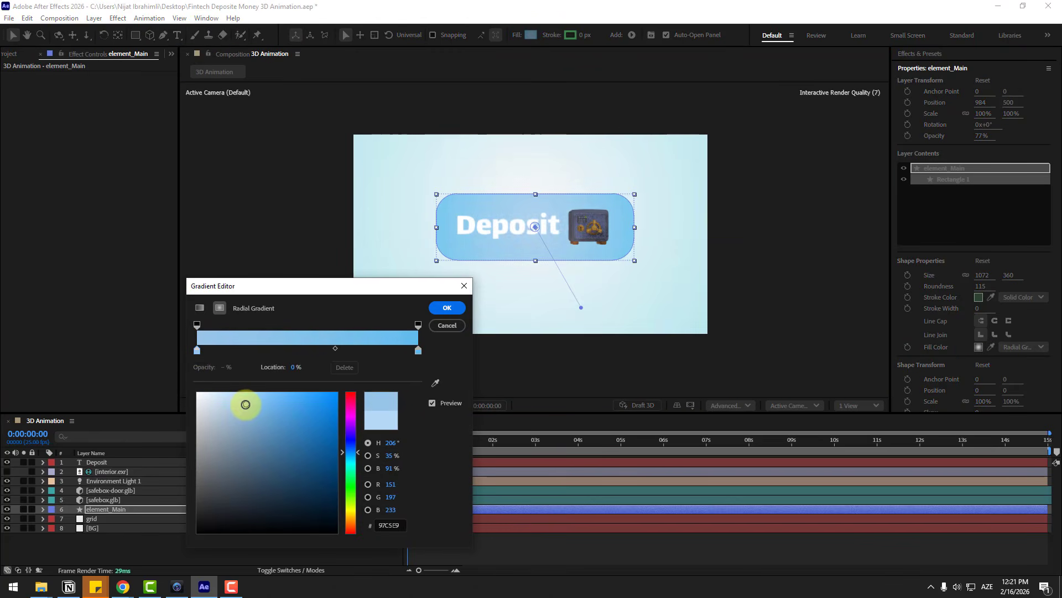
{"action": "left_click", "coordinate": [446, 308]}
Parent the safebox.glb layer to the element_Main card layer
{"action": "left_click", "coordinate": [111, 513]}
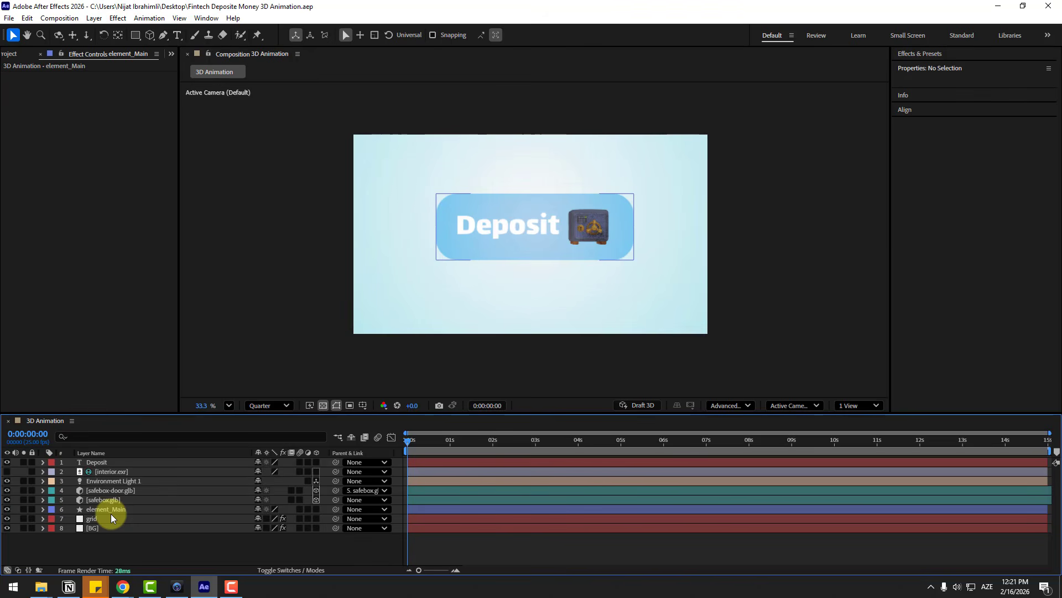
{"action": "left_click", "coordinate": [108, 503]}
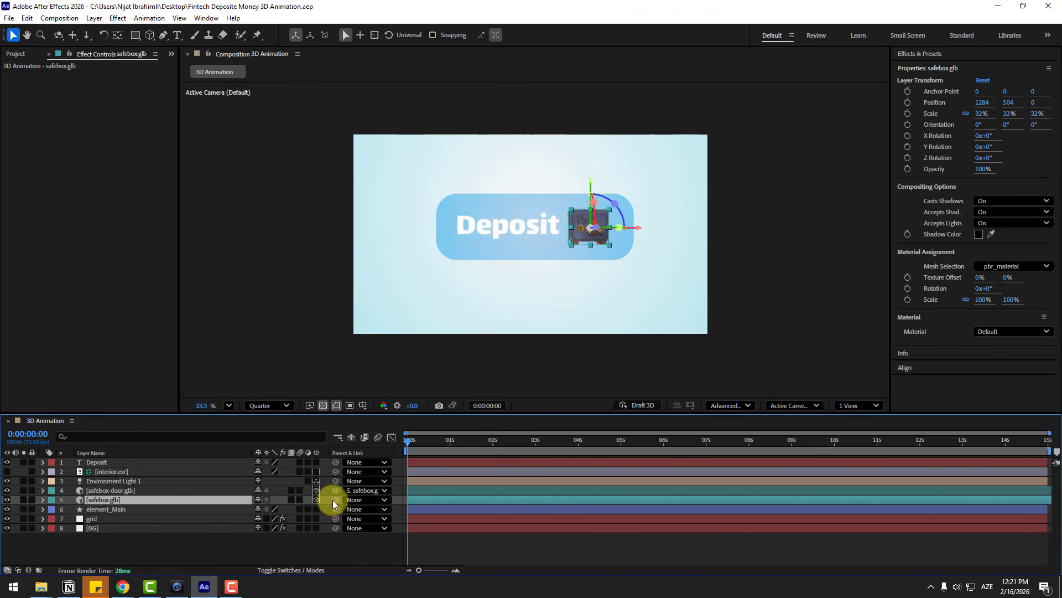
{"action": "left_click_drag", "start_coordinate": [335, 500], "coordinate": [97, 508]}
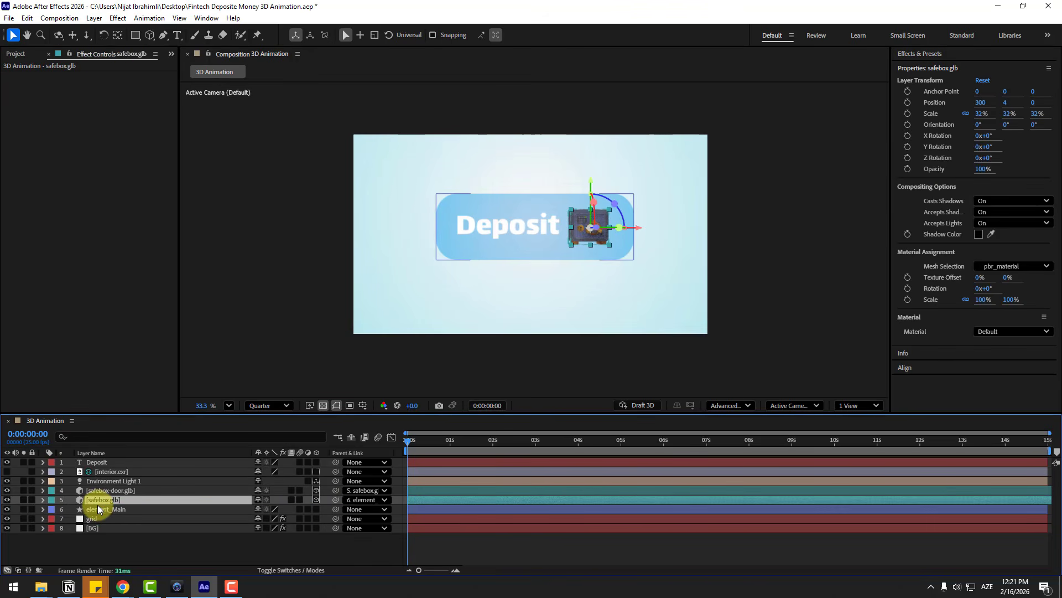
Show the title/action safe guides and centre the element_Main card horizontally with an X position of 957
{"action": "left_click", "coordinate": [113, 509]}
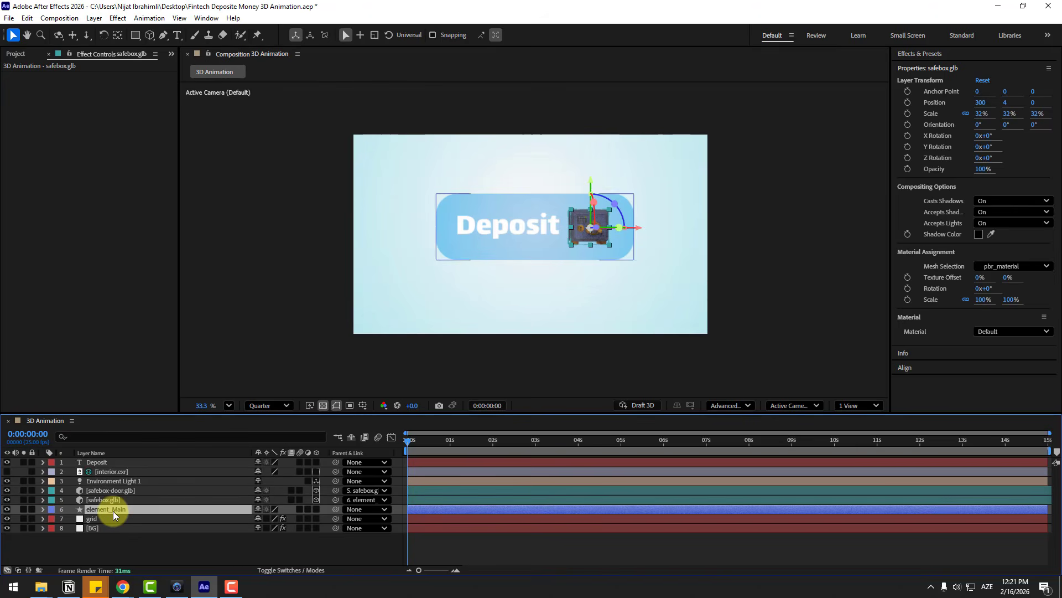
{"action": "left_click", "coordinate": [362, 405]}
{"action": "left_click", "coordinate": [390, 419]}
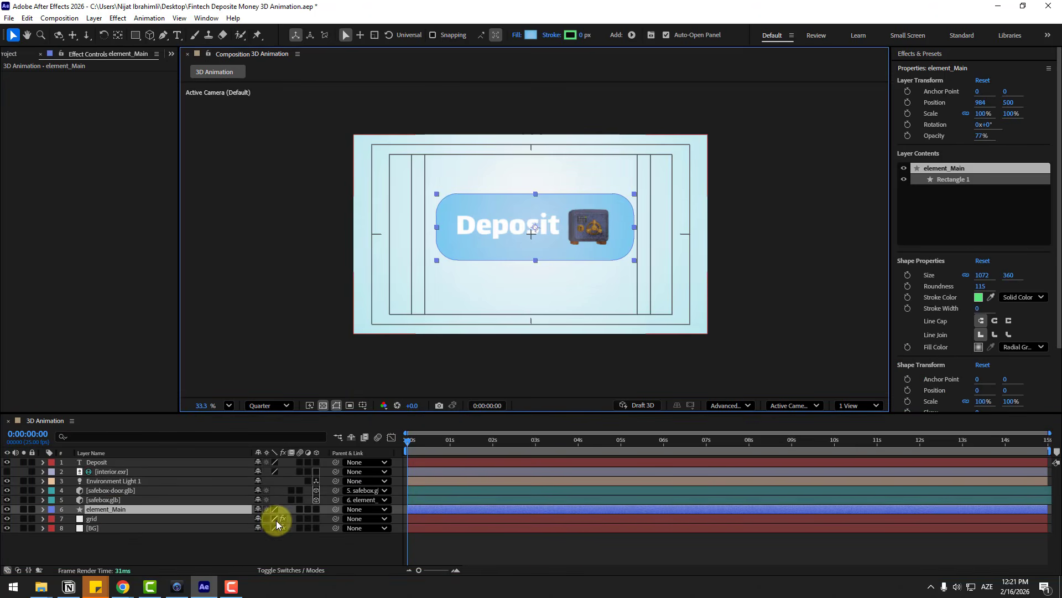
{"action": "key", "text": "p"}
{"action": "left_click_drag", "start_coordinate": [257, 518], "coordinate": [245, 515]}
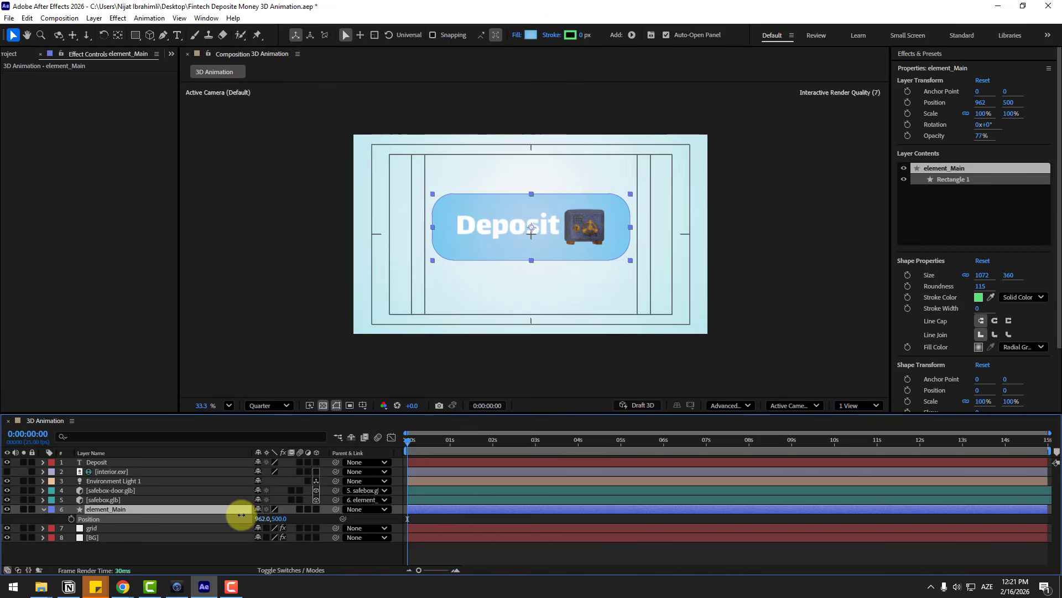
{"action": "key", "text": "Return"}
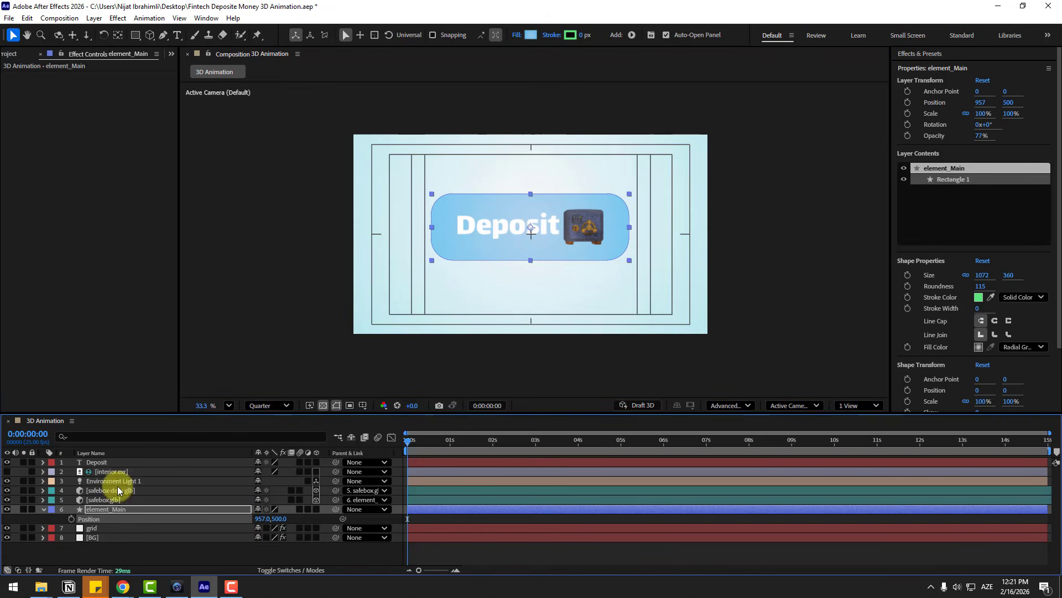
Parent the Deposit text to element_Main and nudge it slightly towards the card's left edge, away from the safe
{"action": "left_click", "coordinate": [98, 462]}
{"action": "left_click_drag", "start_coordinate": [335, 462], "coordinate": [108, 508]}
{"action": "scroll", "coordinate": [477, 233], "scroll_direction": "up", "scroll_amount": 1}
{"action": "scroll", "coordinate": [477, 233], "scroll_direction": "up", "scroll_amount": 1}
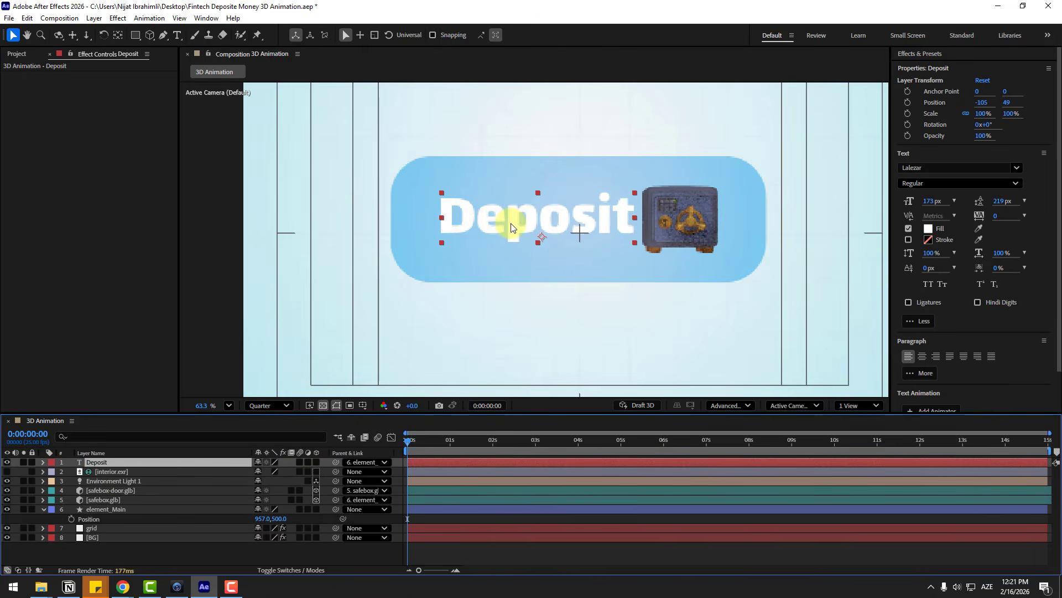
{"action": "mouse_move", "coordinate": [506, 226]}
{"action": "left_mouse_down"}
{"action": "mouse_move", "coordinate": [492, 232]}
{"action": "mouse_move", "coordinate": [501, 221]}
{"action": "left_mouse_up"}
{"action": "scroll", "coordinate": [500, 271], "scroll_direction": "down", "scroll_amount": 2}
{"action": "scroll", "coordinate": [430, 317], "scroll_direction": "down", "scroll_amount": 1}
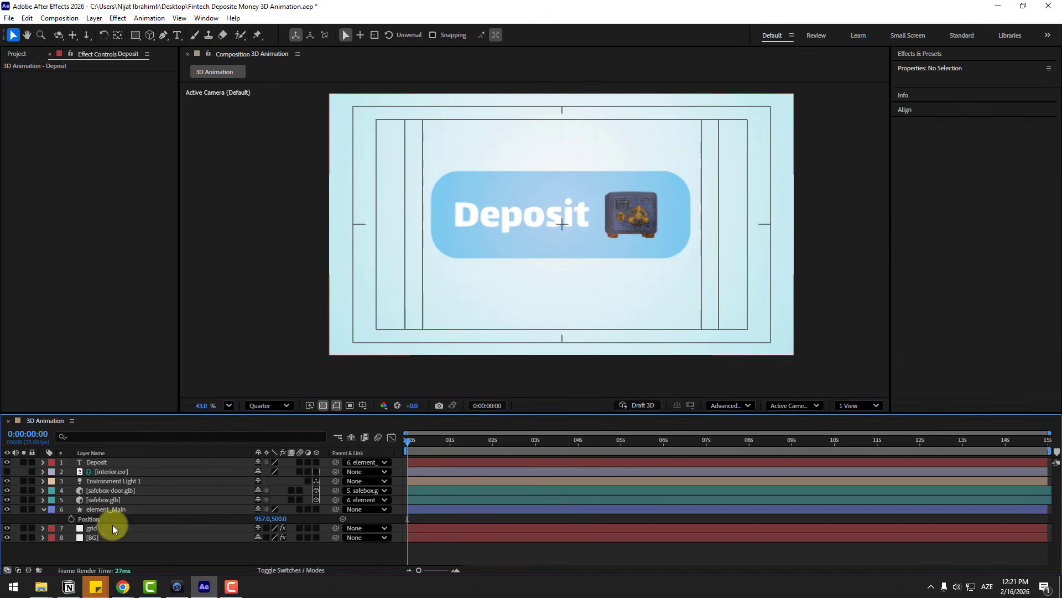
Add a Position keyframe at 0:00 for element_Main, placing the card below the frame at 957, 1279
{"action": "left_click", "coordinate": [101, 509]}
{"action": "scroll", "coordinate": [383, 289], "scroll_direction": "down", "scroll_amount": 1}
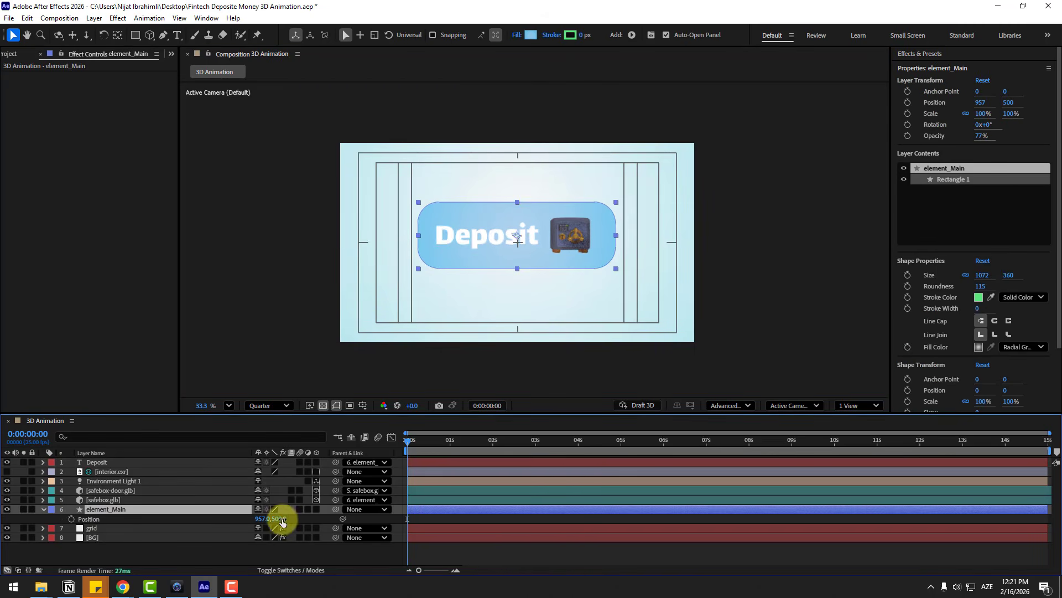
{"action": "left_click_drag", "start_coordinate": [282, 522], "coordinate": [398, 528]}
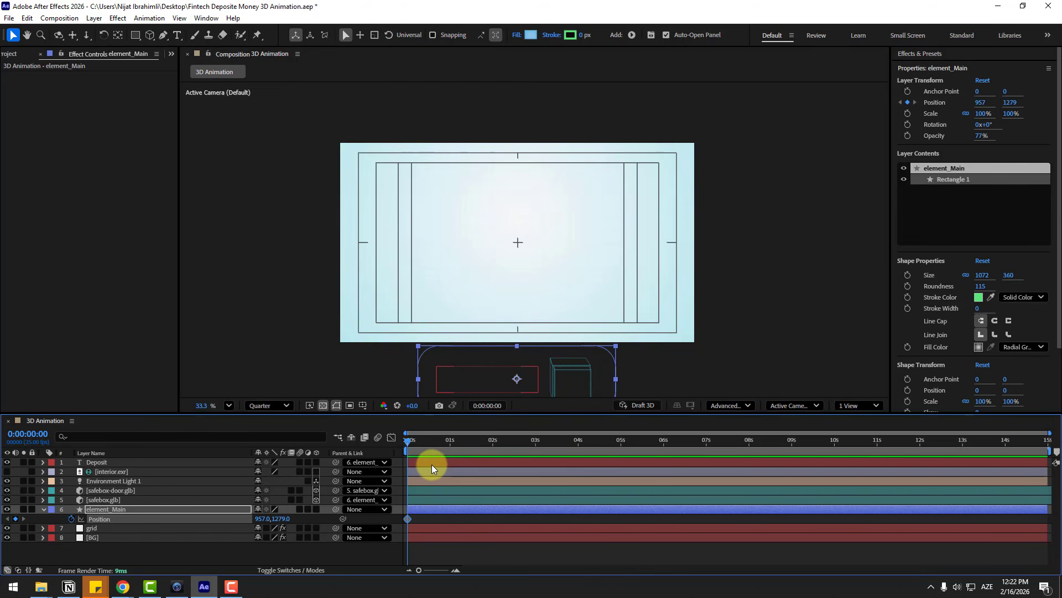
Keyframe the card's Y position at ten-frame intervals: 319 at 0:00:00:10 and 601 at 0:00:00:20
{"action": "key", "text": "shift+Page_Down"}
{"action": "left_click_drag", "start_coordinate": [281, 518], "coordinate": [0, 517]}
{"action": "key", "text": "shift+Page_Down"}
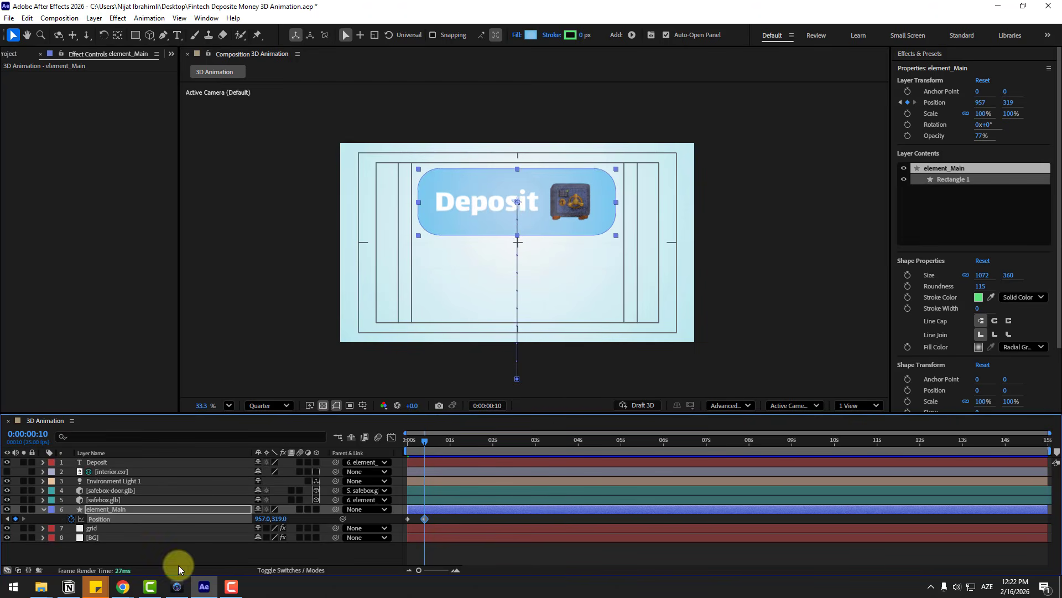
{"action": "left_click_drag", "start_coordinate": [277, 522], "coordinate": [418, 535]}
Continue the bounce with Y position keyframes of 482 at 1:05, 553 at 1:15 and 535 at 2:00, and play it back
{"action": "key", "text": "shift+Page_Down"}
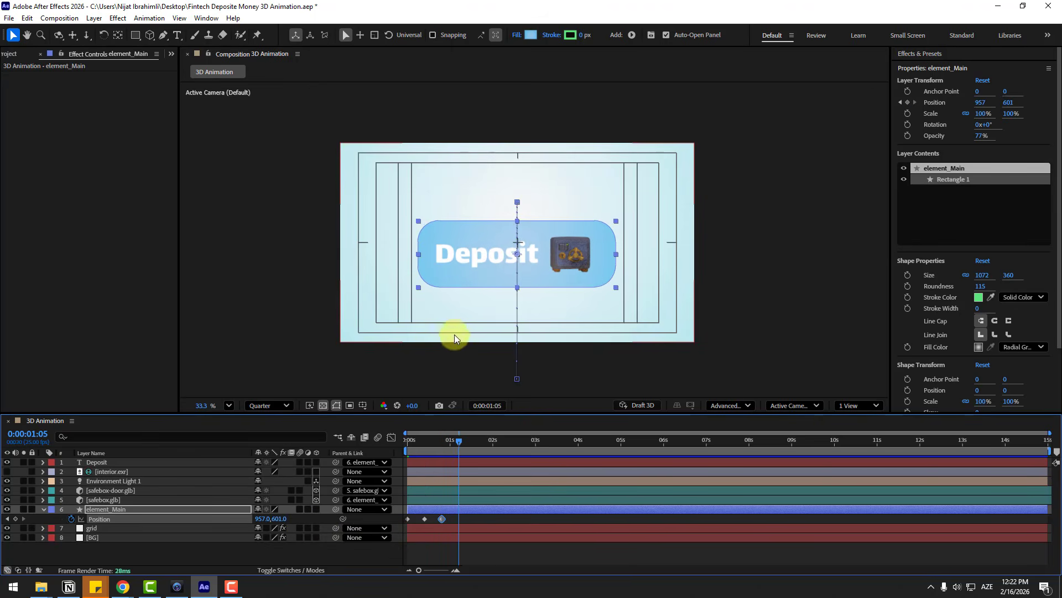
{"action": "scroll", "coordinate": [452, 331], "scroll_direction": "up", "scroll_amount": 1}
{"action": "left_click_drag", "start_coordinate": [263, 522], "coordinate": [219, 516]}
{"action": "key", "text": "shift+Page_Down"}
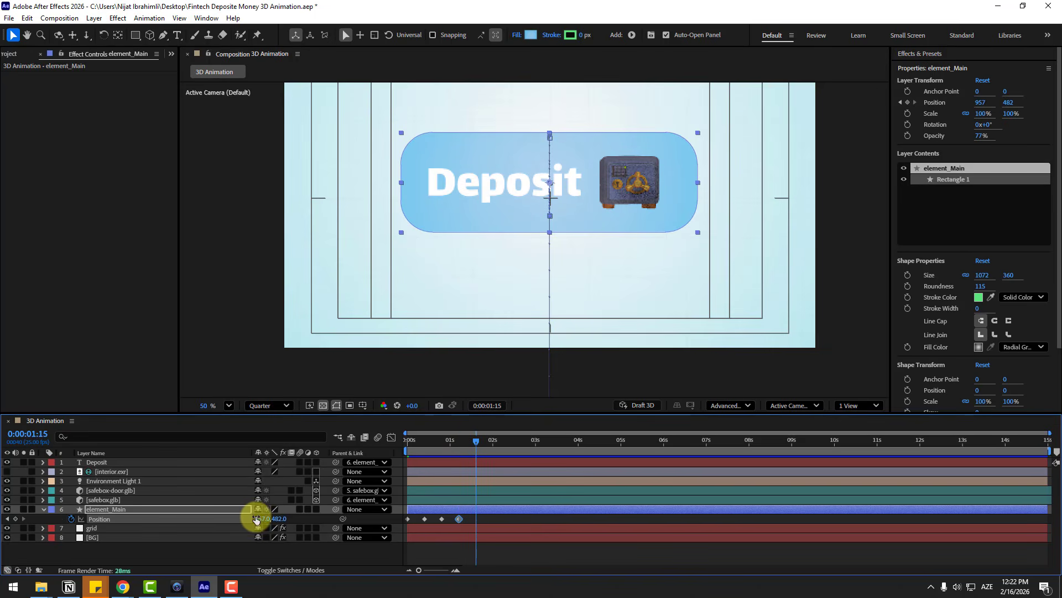
{"action": "mouse_move", "coordinate": [292, 522]}
{"action": "left_mouse_down"}
{"action": "mouse_move", "coordinate": [317, 519]}
{"action": "mouse_move", "coordinate": [274, 518]}
{"action": "left_mouse_up"}
{"action": "key", "text": "shift+Page_Down"}
{"action": "scroll", "coordinate": [608, 283], "scroll_direction": "down", "scroll_amount": 1}
{"action": "key", "text": "space"}
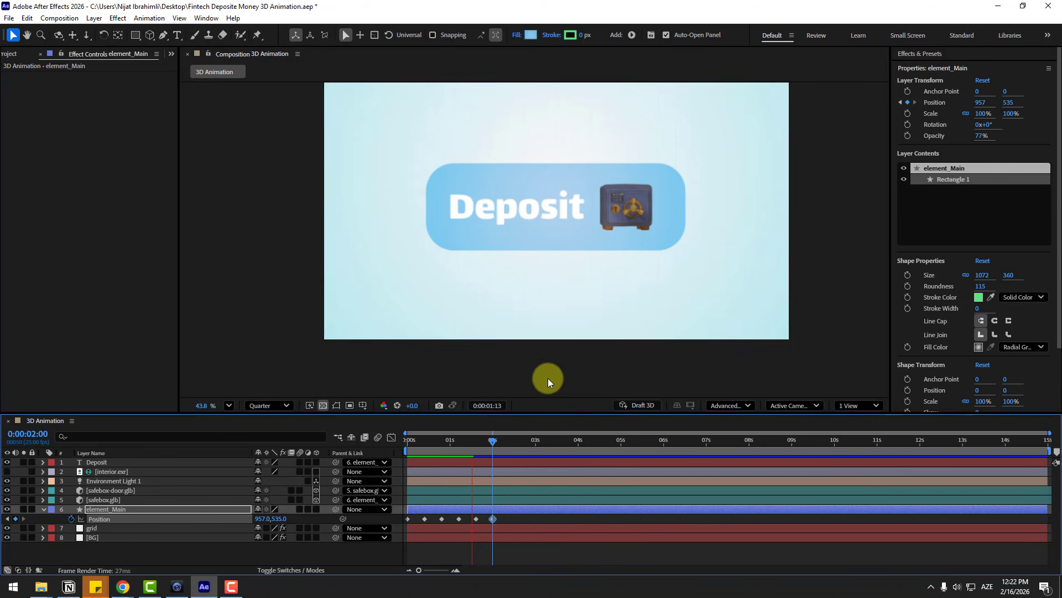
Apply Easy Ease to all Position keyframes of the element_Main layer
{"action": "left_click", "coordinate": [529, 521]}
{"action": "left_click_drag", "start_coordinate": [448, 522], "coordinate": [394, 529]}
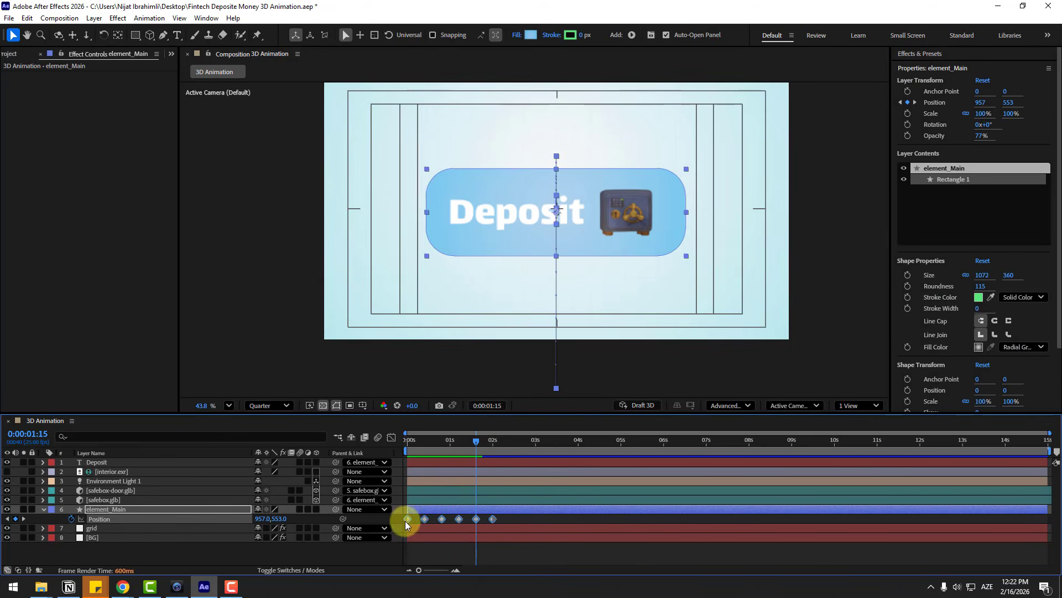
{"action": "right_click", "coordinate": [407, 519]}
{"action": "mouse_move", "coordinate": [476, 511]}
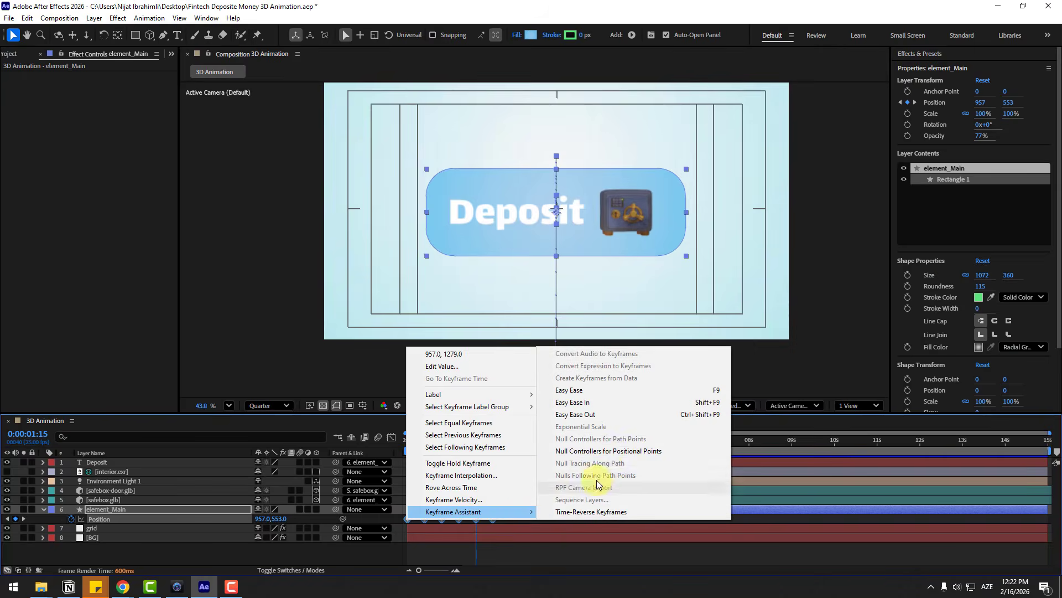
{"action": "left_click", "coordinate": [573, 391]}
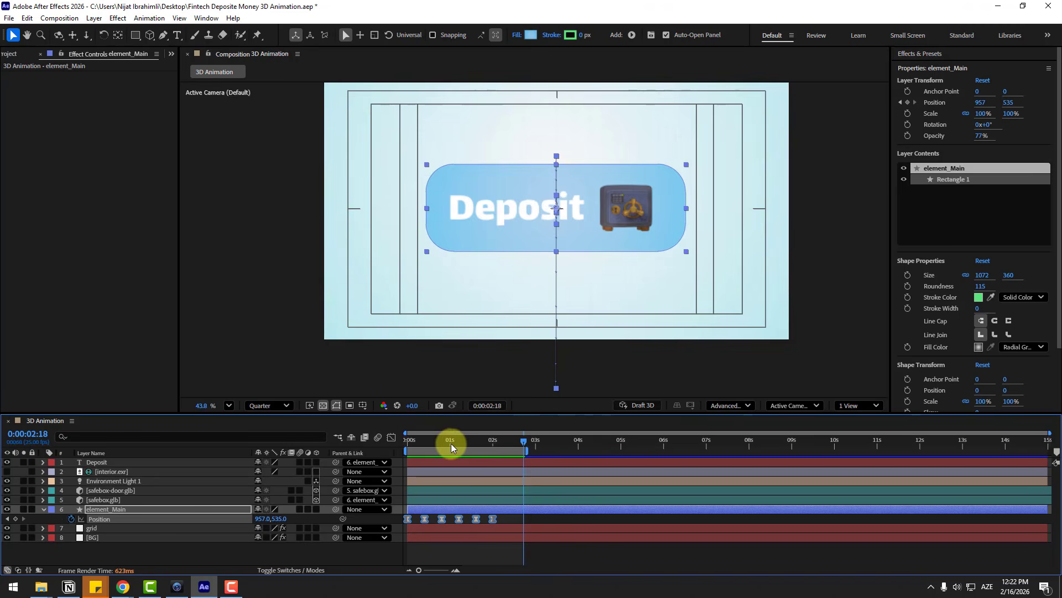
Preview the card's eased bounce from the start of the timeline
{"action": "left_click_drag", "start_coordinate": [451, 444], "coordinate": [351, 444]}
{"action": "key", "text": "space"}
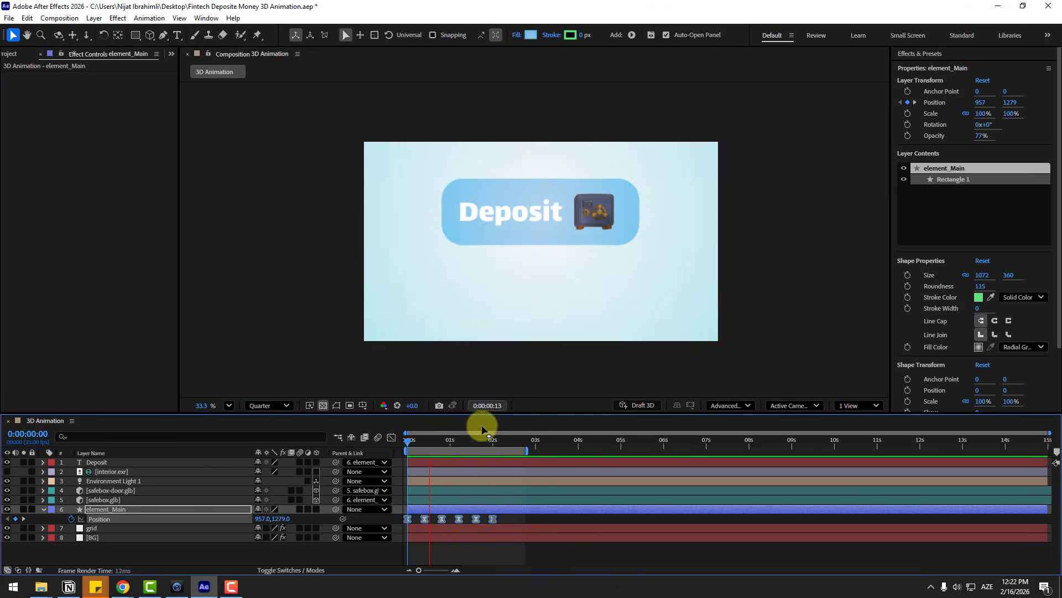
{"action": "left_click", "coordinate": [479, 440]}
Apply Animation Composer's Overshoot Position & Rotate & Scale 1 text preset to the Deposit text layer as an In animation
{"action": "left_click", "coordinate": [212, 18]}
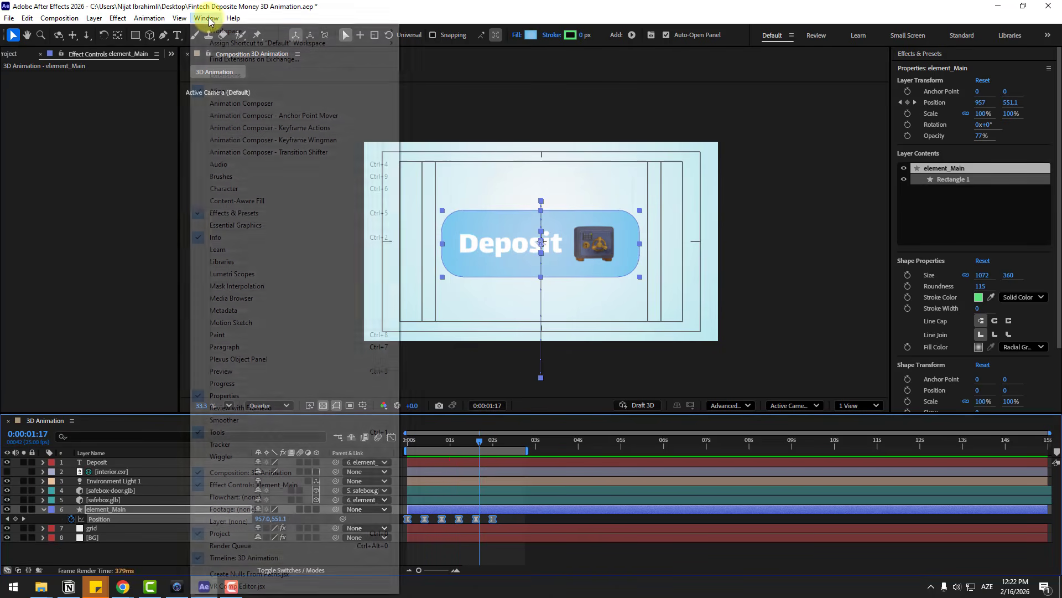
{"action": "left_click", "coordinate": [263, 107]}
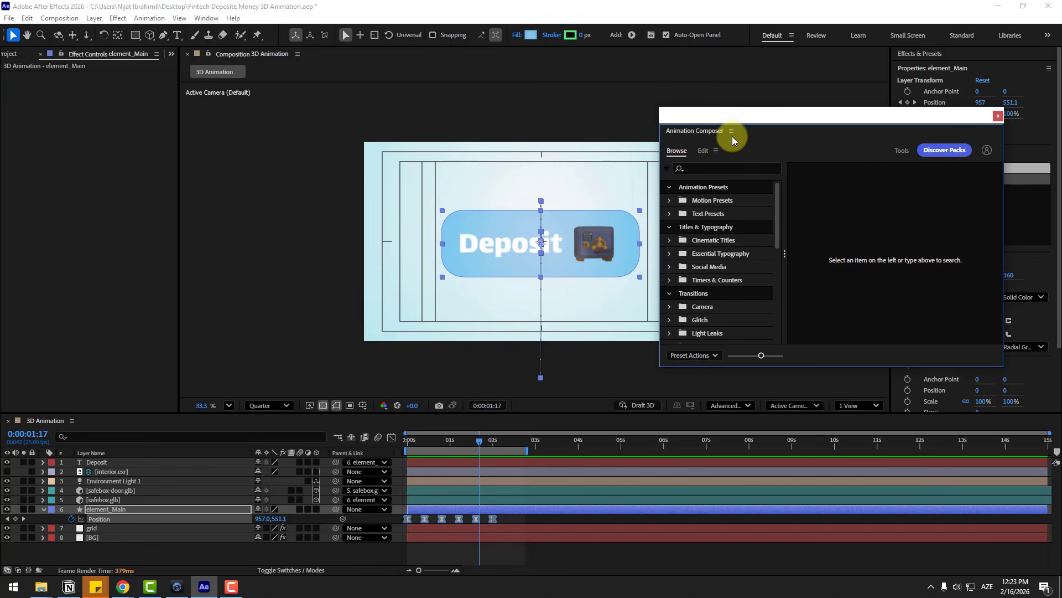
{"action": "left_click_drag", "start_coordinate": [732, 140], "coordinate": [645, 275]}
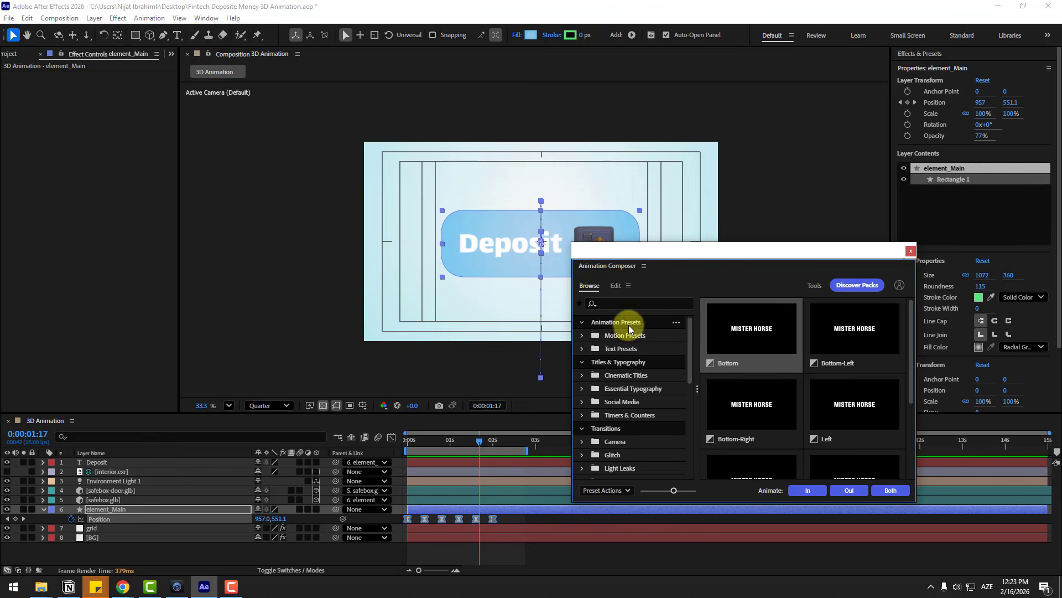
{"action": "left_click", "coordinate": [617, 347]}
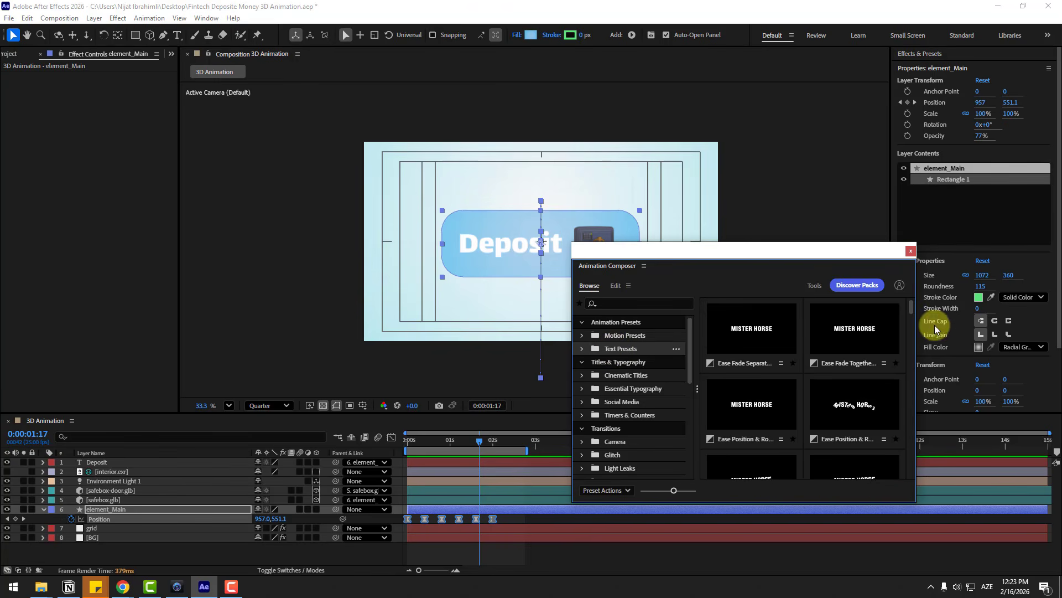
{"action": "left_click_drag", "start_coordinate": [913, 308], "coordinate": [914, 316]}
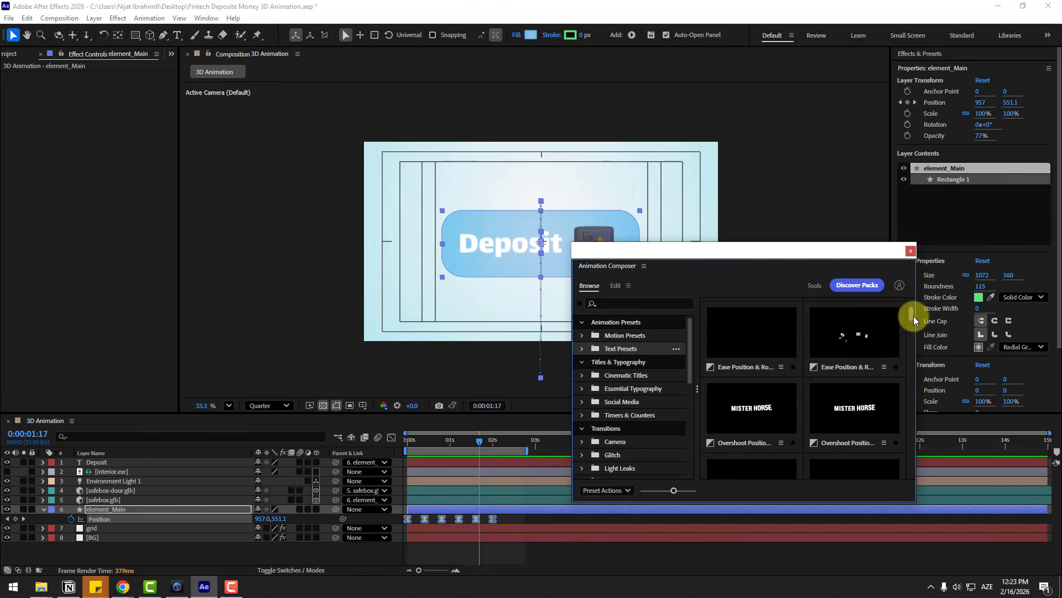
{"action": "left_click", "coordinate": [756, 401]}
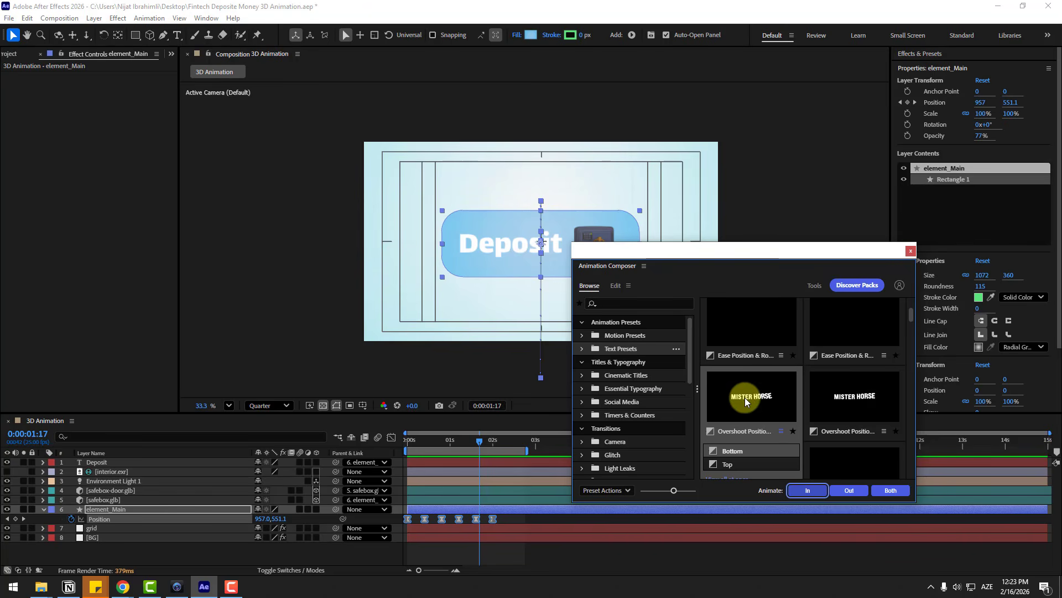
{"action": "left_click", "coordinate": [95, 463]}
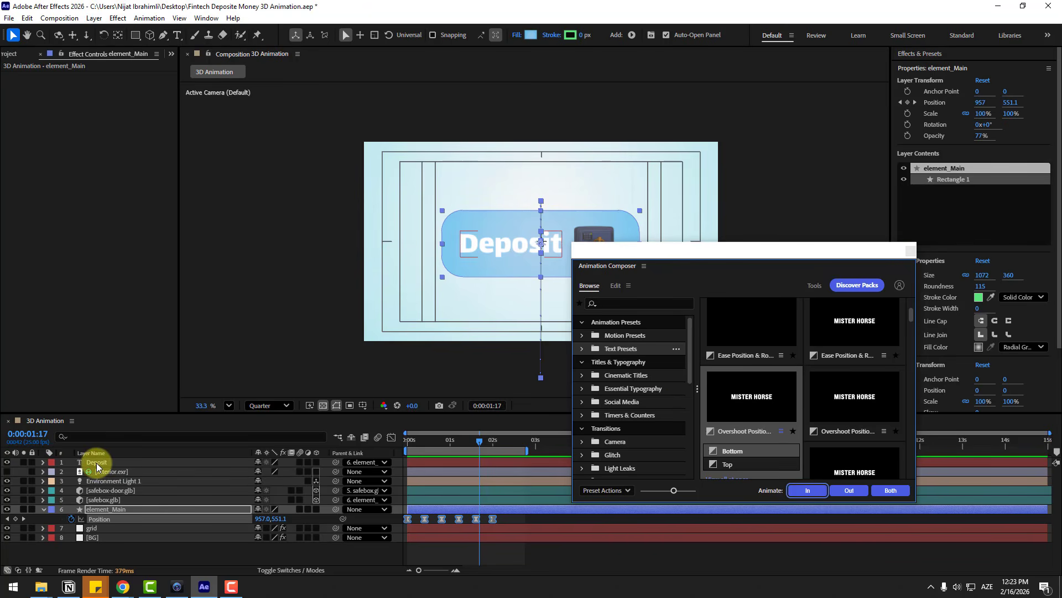
{"action": "left_click", "coordinate": [799, 493]}
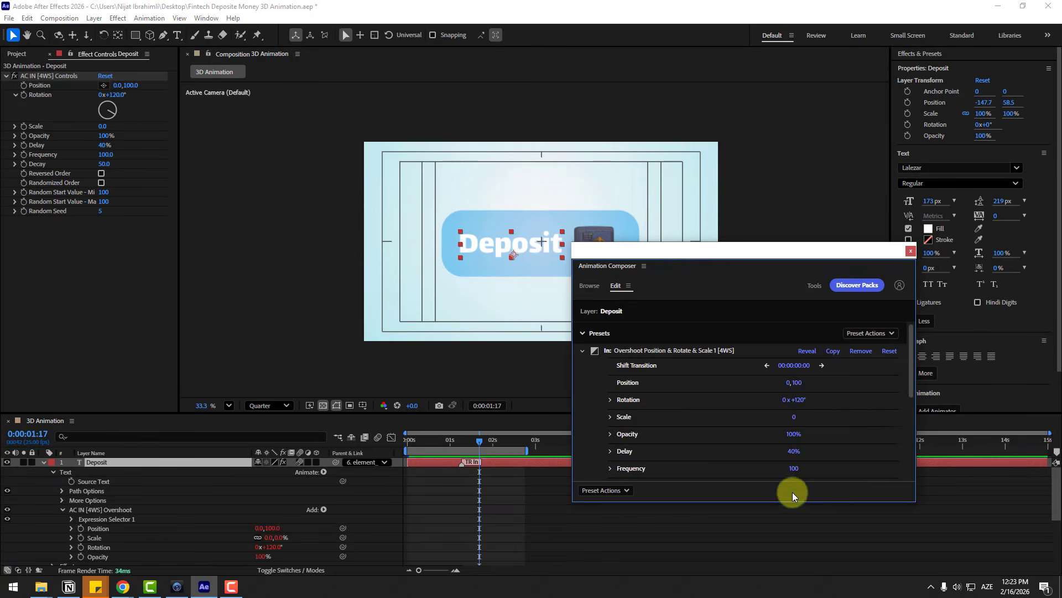
{"action": "left_click", "coordinate": [911, 252]}
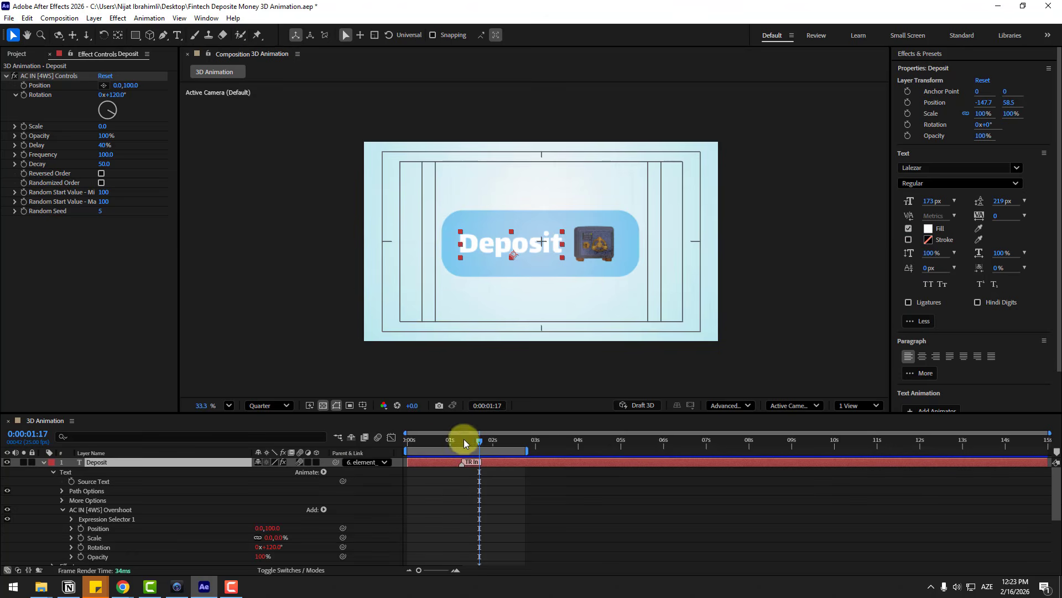
Shift the Deposit text layer to start at 0:00:00:10 and preview its entrance
{"action": "mouse_move", "coordinate": [464, 441]}
{"action": "left_mouse_down"}
{"action": "mouse_move", "coordinate": [414, 440]}
{"action": "mouse_move", "coordinate": [445, 441]}
{"action": "mouse_move", "coordinate": [436, 459]}
{"action": "mouse_move", "coordinate": [413, 444]}
{"action": "mouse_move", "coordinate": [461, 450]}
{"action": "left_mouse_up"}
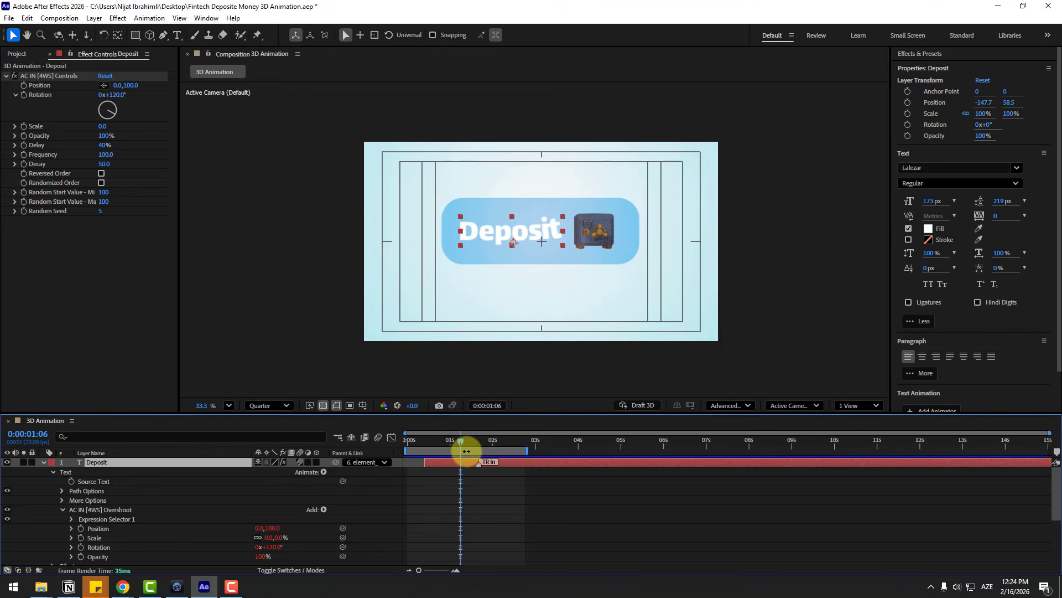
{"action": "key", "text": "space"}
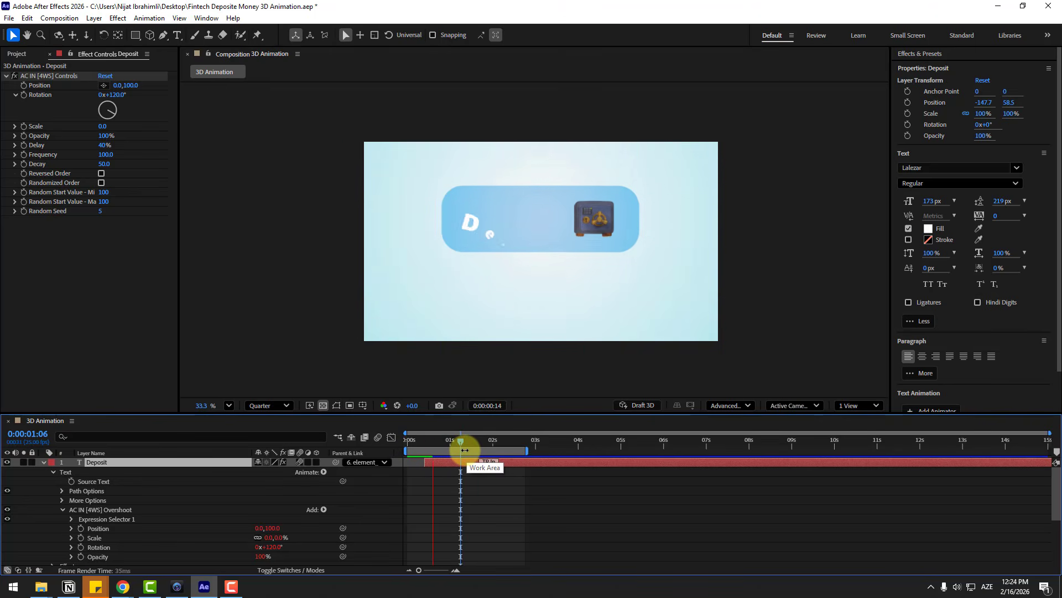
{"action": "key", "text": "space"}
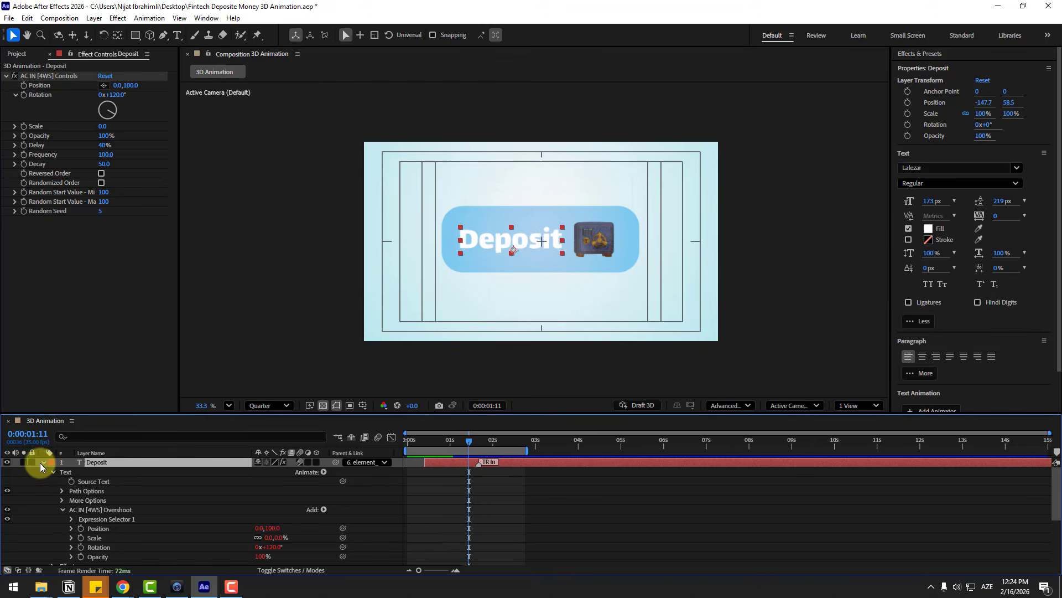
{"action": "left_click", "coordinate": [44, 463]}
Hide the safebox-door.glb and safebox.glb layers temporarily to preview the text animation, and show both again
{"action": "left_click", "coordinate": [106, 491]}
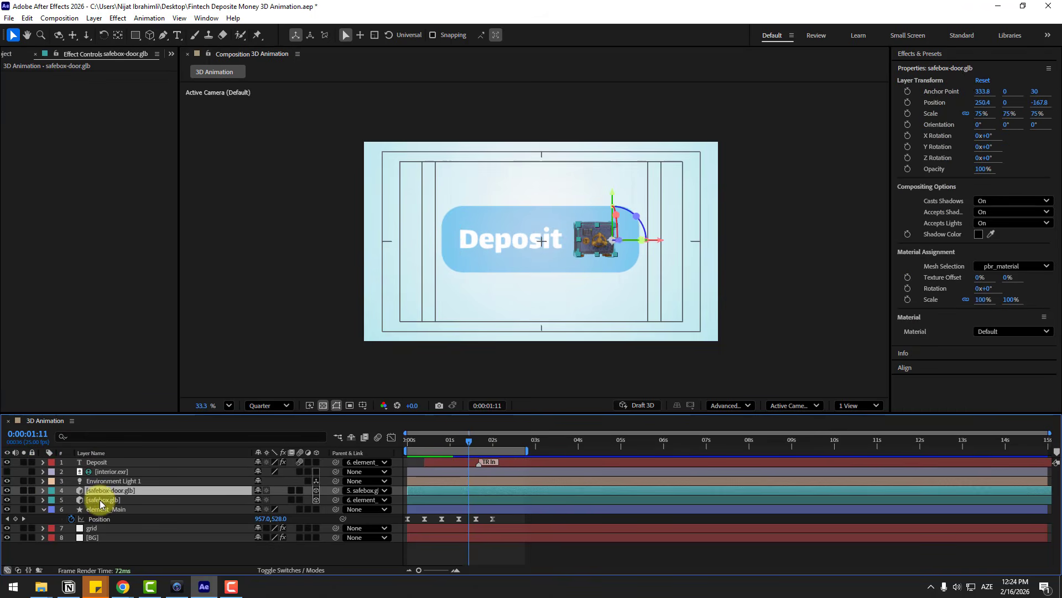
{"action": "left_click", "coordinate": [102, 500], "text": "shift"}
{"action": "left_click_drag", "start_coordinate": [8, 491], "coordinate": [8, 499]}
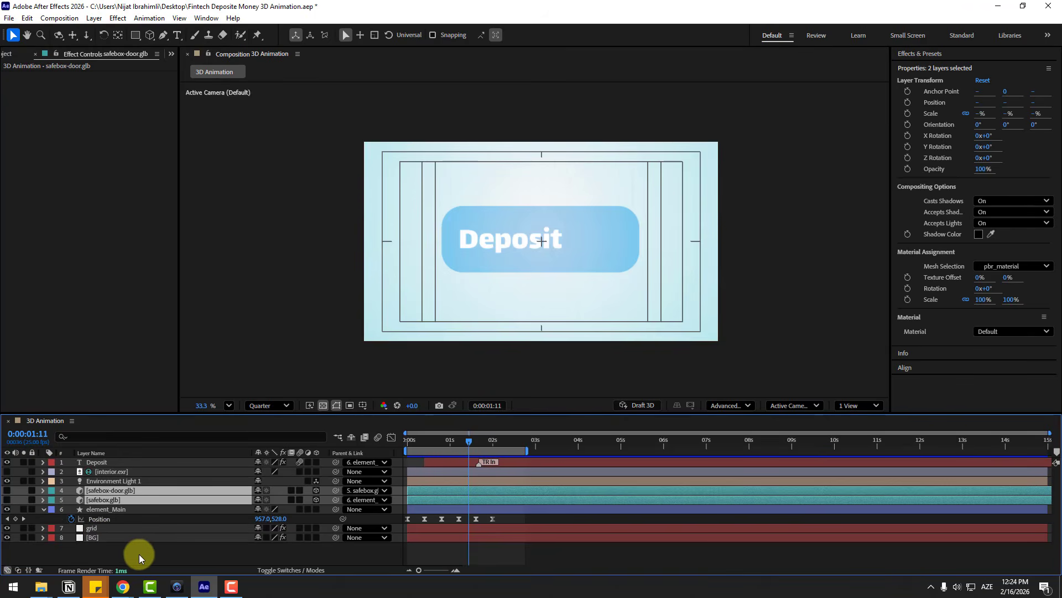
{"action": "key", "text": "space"}
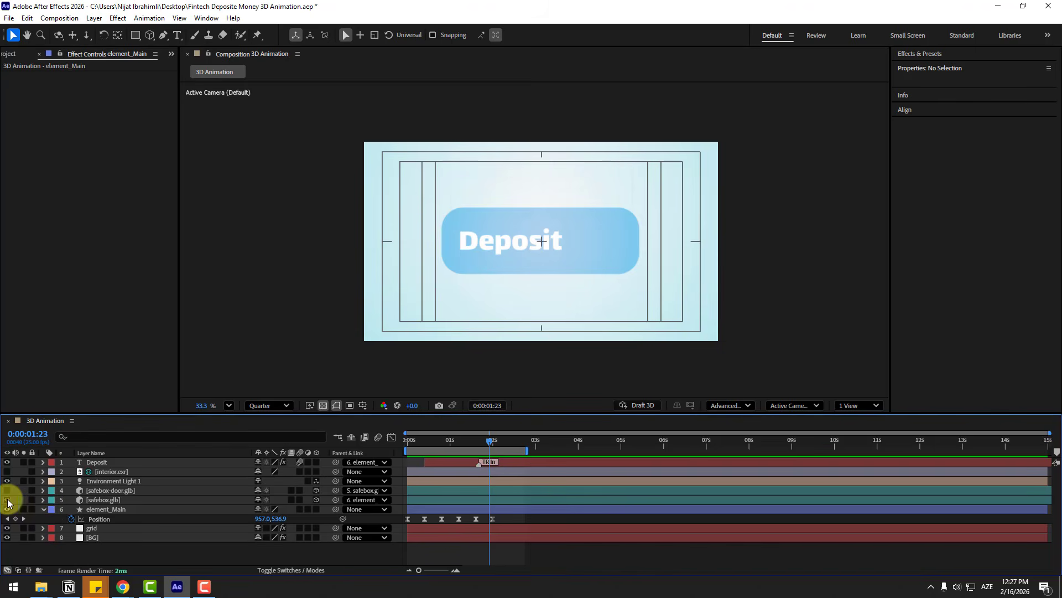
{"action": "left_click_drag", "start_coordinate": [7, 501], "coordinate": [7, 491]}
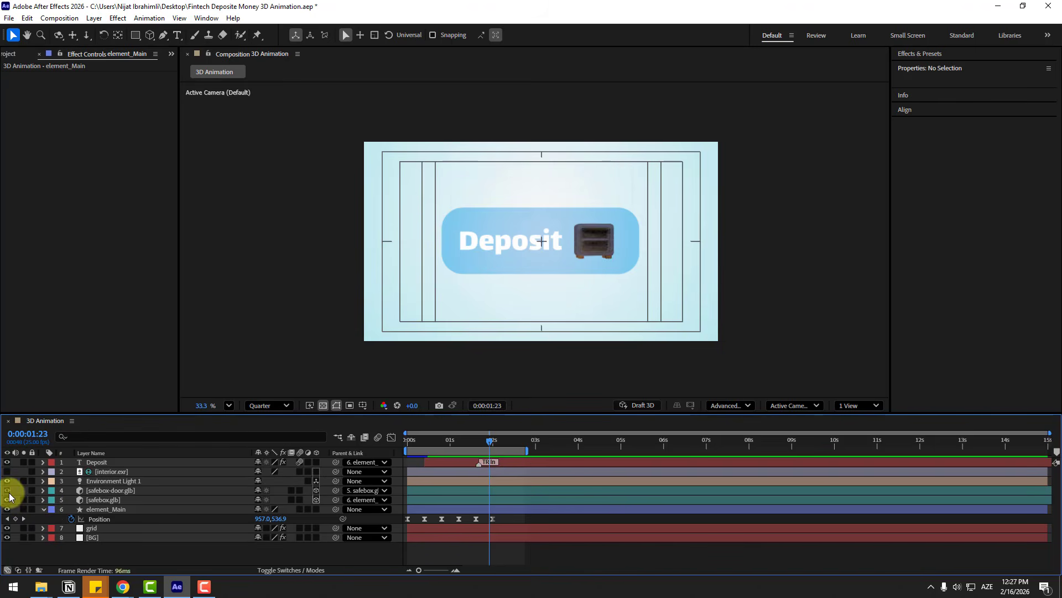
Keyframe the safebox.glb layer's Y Rotation from 0° at the start of the timeline to -319° at 0:00:02:14
{"action": "left_click", "coordinate": [106, 500]}
{"action": "scroll", "coordinate": [493, 364], "scroll_direction": "up", "scroll_amount": 2}
{"action": "left_click_drag", "start_coordinate": [483, 442], "coordinate": [517, 442]}
{"action": "key", "text": "r"}
{"action": "left_click", "coordinate": [70, 529]}
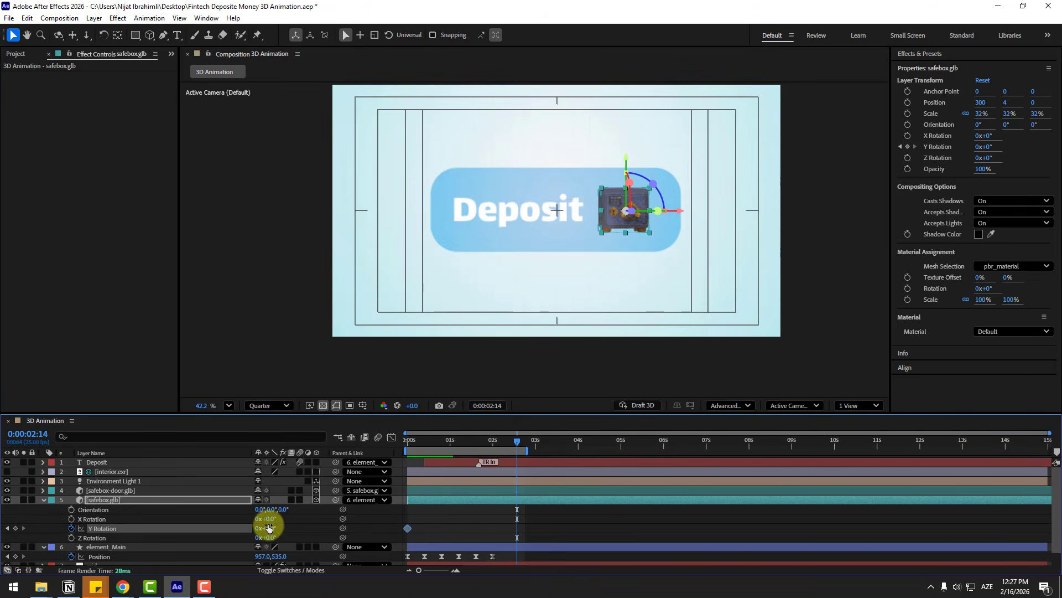
{"action": "left_click_drag", "start_coordinate": [268, 527], "coordinate": [100, 534]}
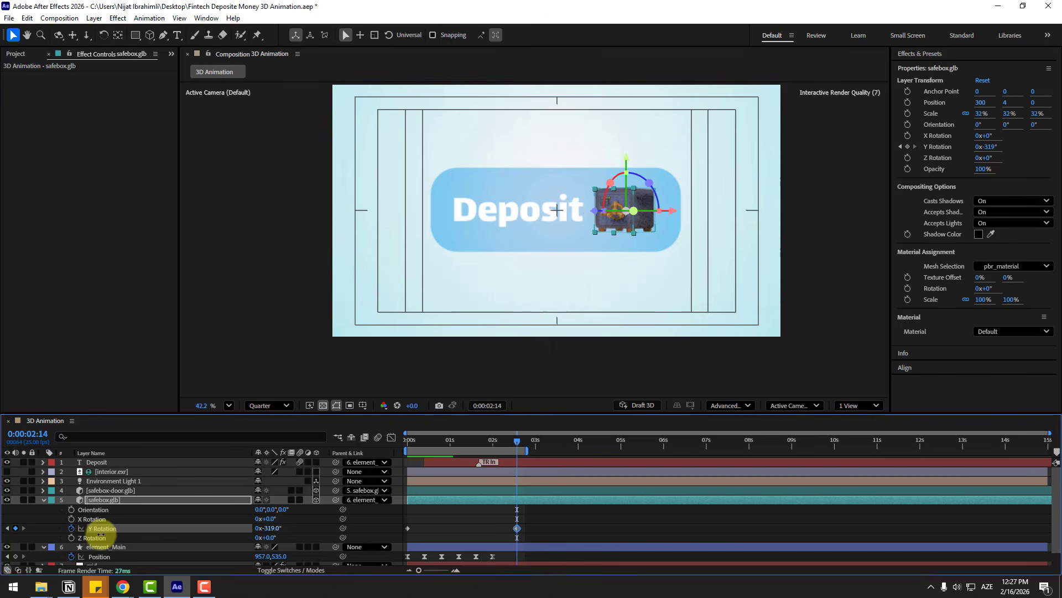
Scrub through the safe's spin and apply Easy Ease to both of its Y Rotation keyframes
{"action": "left_click_drag", "start_coordinate": [403, 442], "coordinate": [461, 449]}
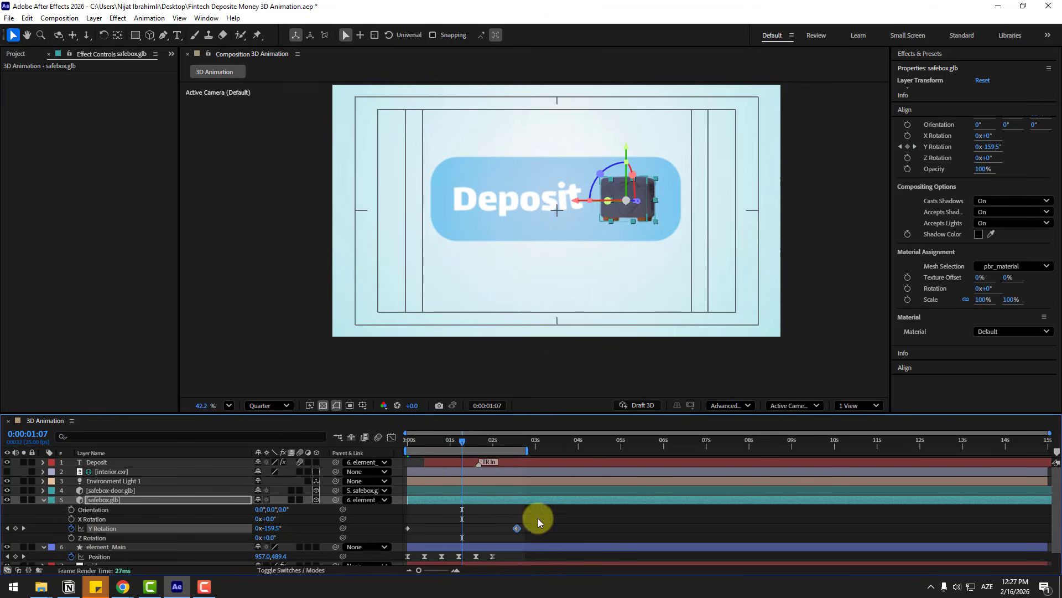
{"action": "left_click_drag", "start_coordinate": [539, 518], "coordinate": [403, 527]}
{"action": "right_click", "coordinate": [406, 528]}
{"action": "mouse_move", "coordinate": [498, 510]}
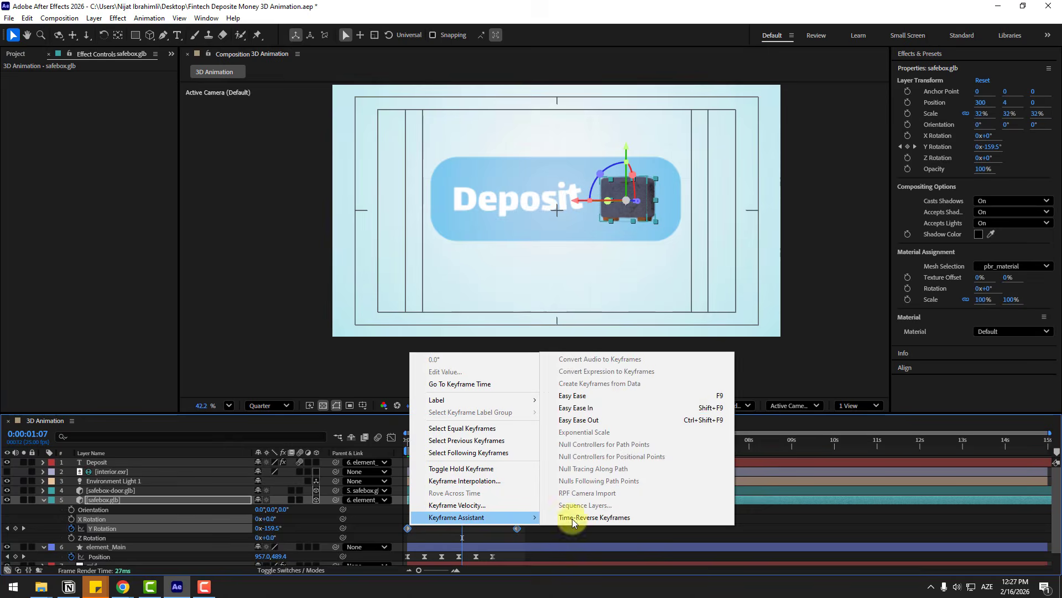
{"action": "left_click", "coordinate": [619, 408]}
{"action": "key", "text": "k"}
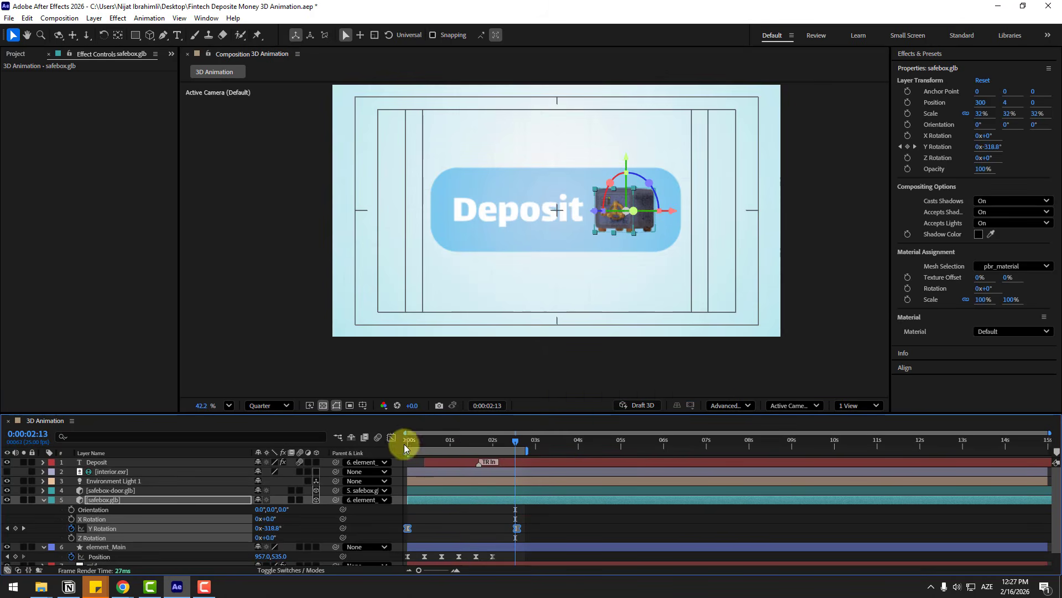
Reshape the Y Rotation speed graph so the safe spins fast early and slows gradually into the last keyframe, and preview it
{"action": "left_click", "coordinate": [393, 438]}
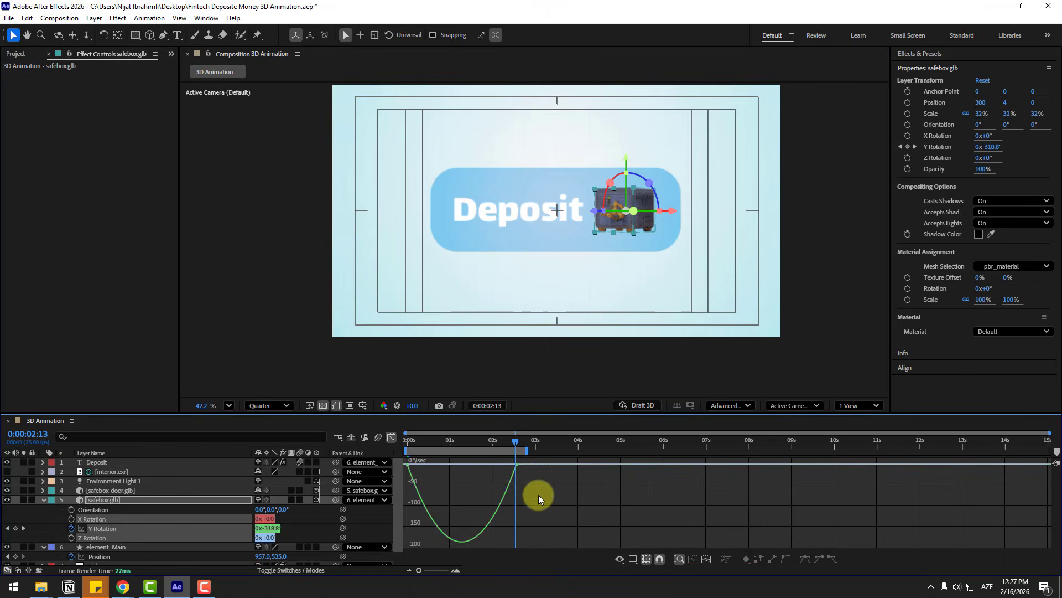
{"action": "left_click_drag", "start_coordinate": [499, 463], "coordinate": [462, 464]}
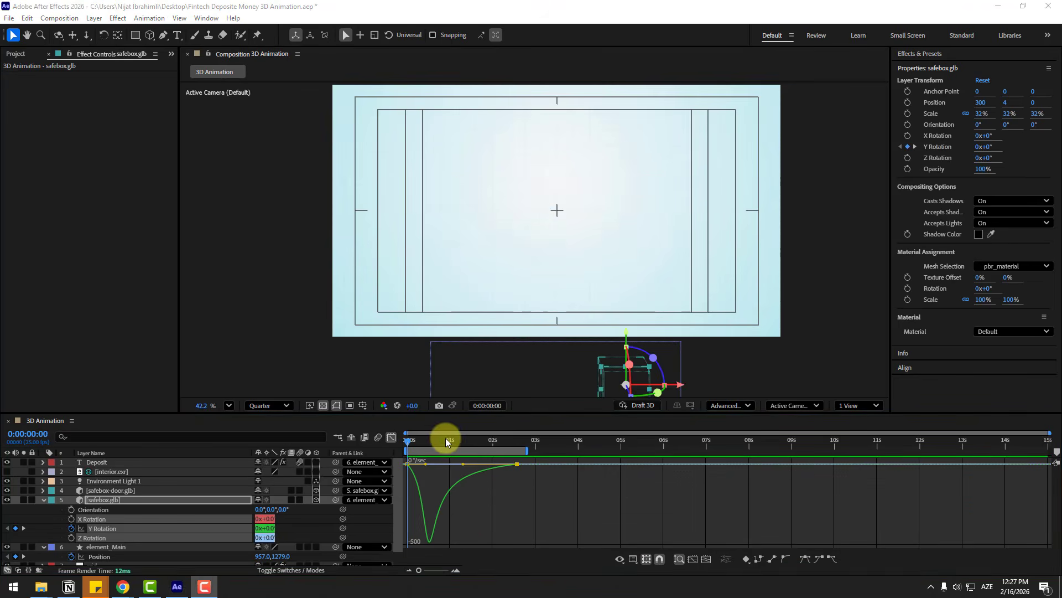
{"action": "left_click", "coordinate": [446, 440]}
{"action": "key", "text": "space"}
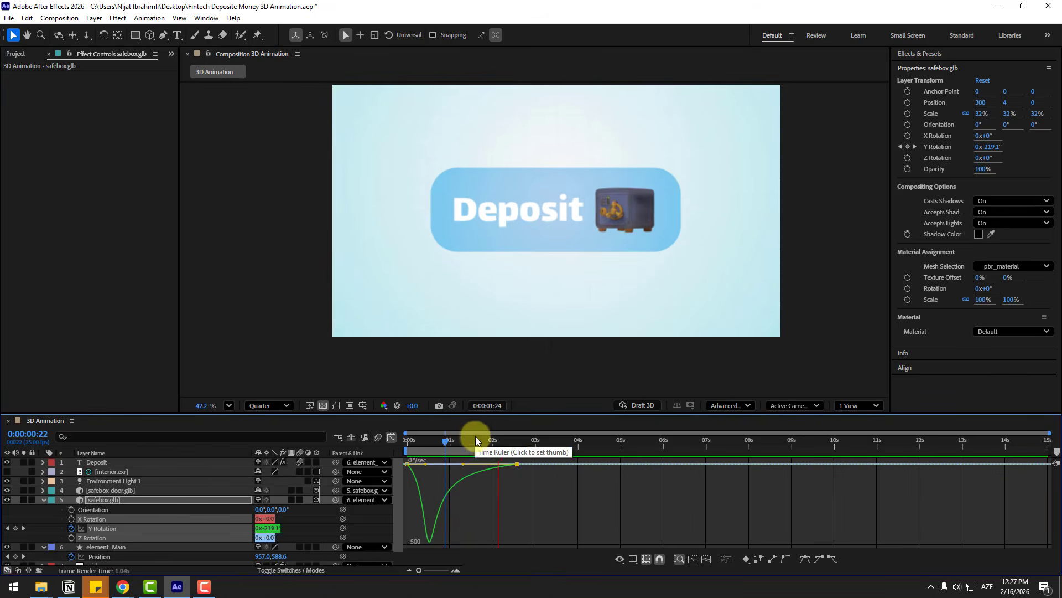
{"action": "left_click", "coordinate": [476, 437]}
{"action": "left_click", "coordinate": [392, 438]}
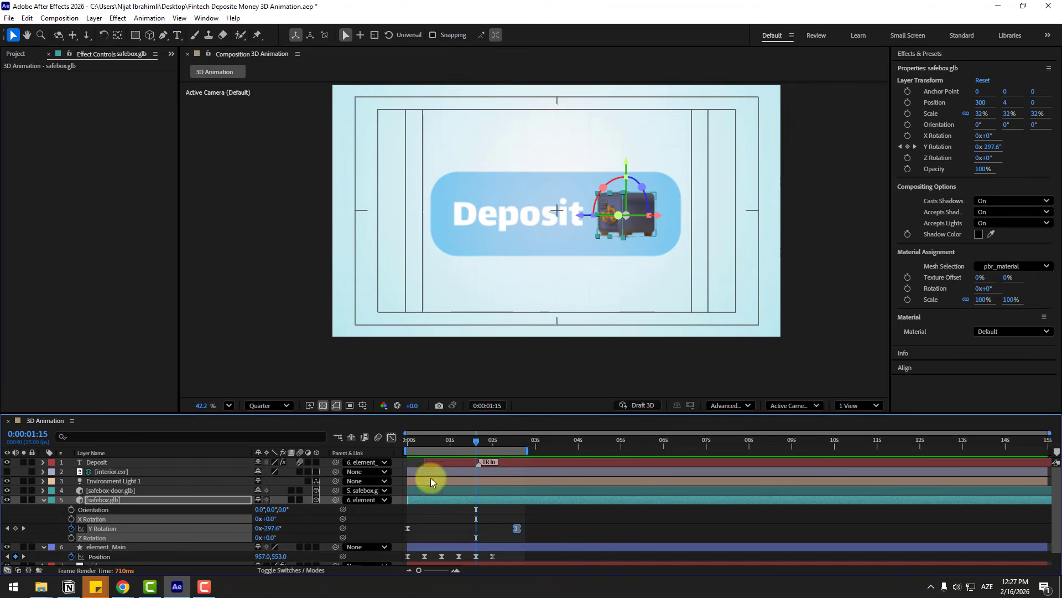
{"action": "left_click", "coordinate": [510, 510]}
{"action": "left_click", "coordinate": [43, 501]}
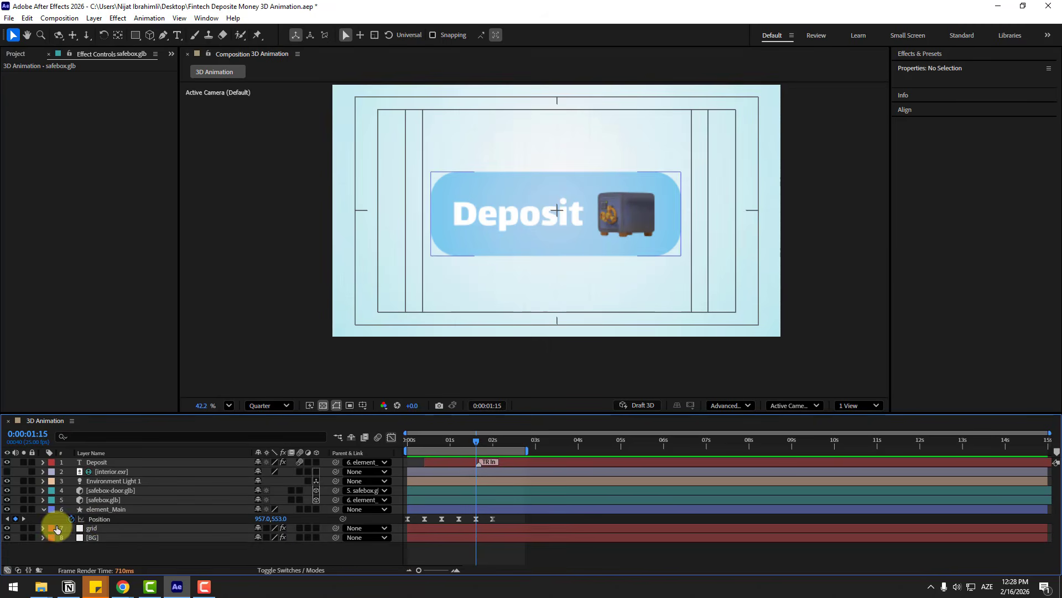
Keyframe the element_Main rectangle's Size with unlinked proportions: 1072 × 360 at 0:00:02:13 and 1287 × 650 at 0:00:03:01
{"action": "left_click", "coordinate": [94, 508]}
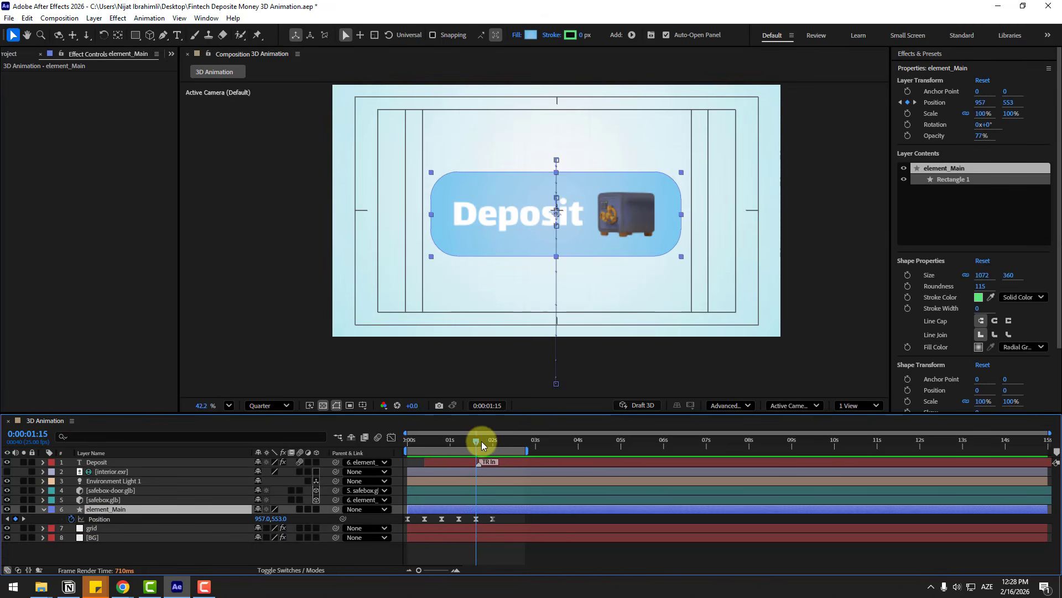
{"action": "left_click_drag", "start_coordinate": [481, 441], "coordinate": [515, 446]}
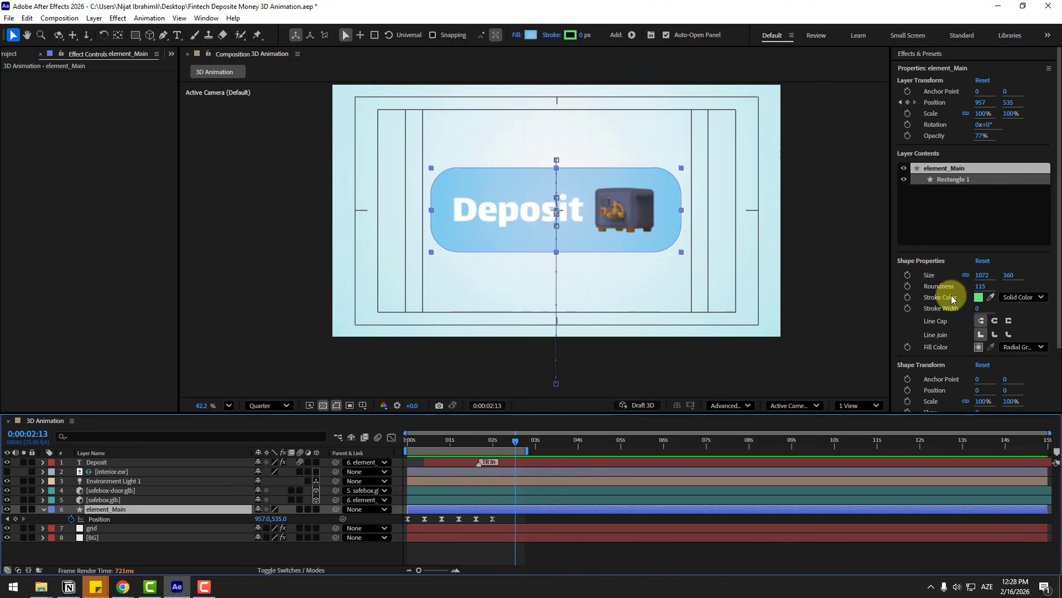
{"action": "left_click", "coordinate": [964, 275]}
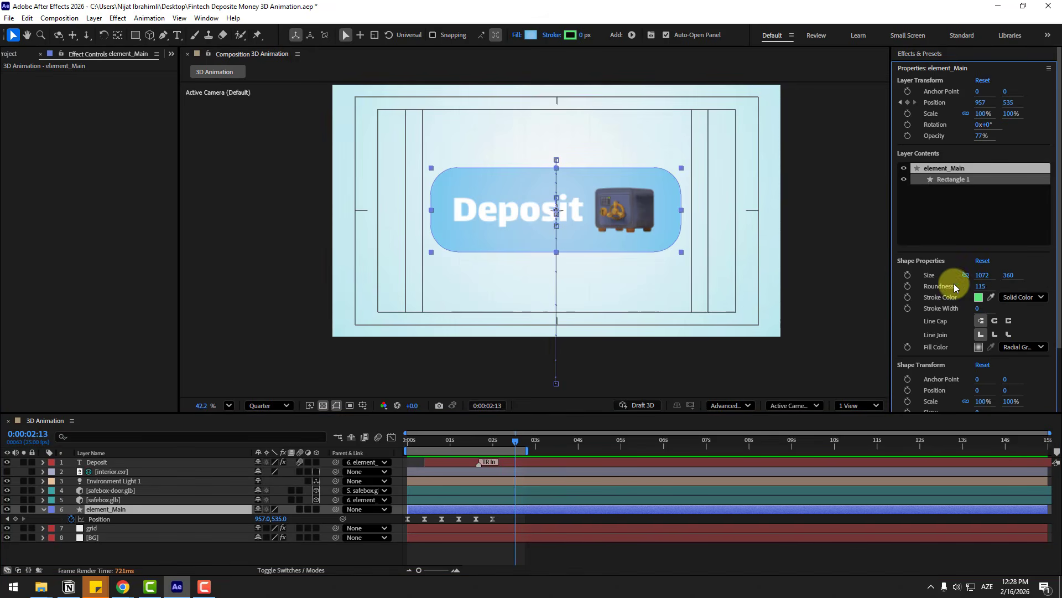
{"action": "left_click", "coordinate": [908, 276]}
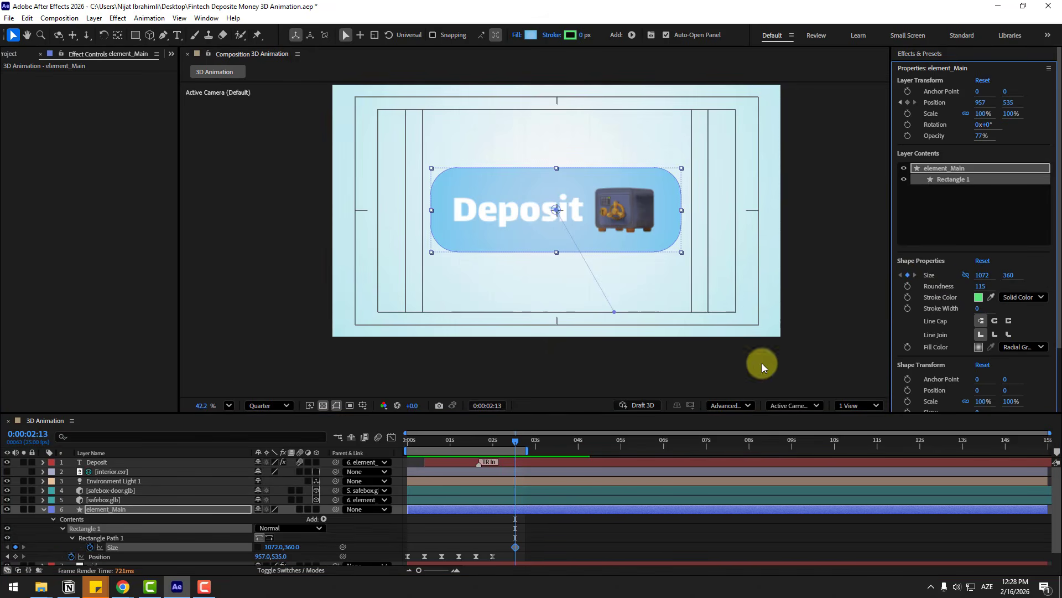
{"action": "left_click_drag", "start_coordinate": [526, 444], "coordinate": [538, 446]}
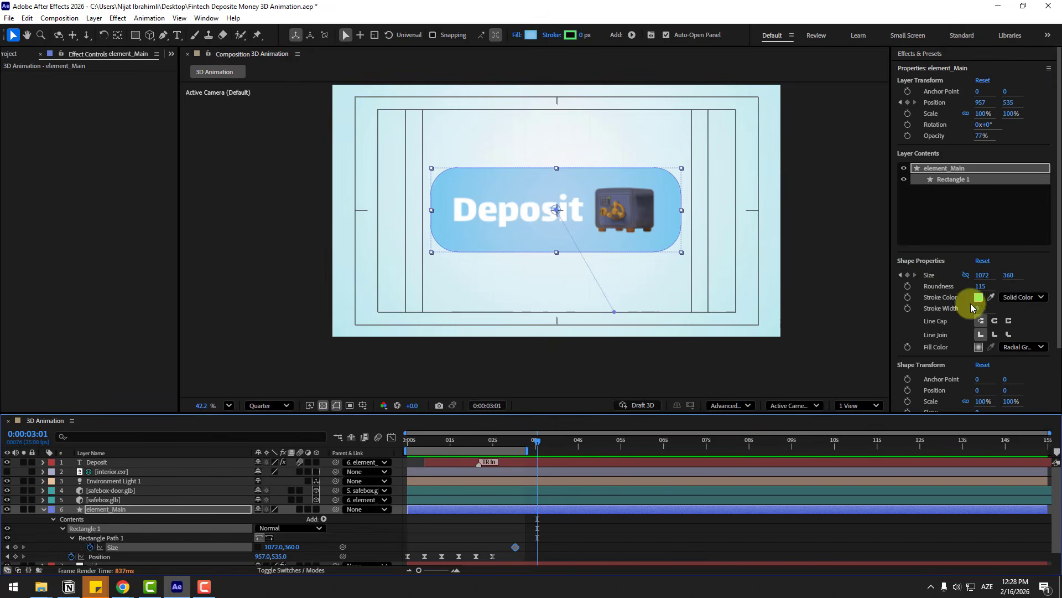
{"action": "left_click_drag", "start_coordinate": [975, 277], "coordinate": [1061, 271]}
Apply Easy Ease to both Size keyframes of the element_Main rectangle
{"action": "left_click", "coordinate": [613, 538]}
{"action": "left_click", "coordinate": [515, 547]}
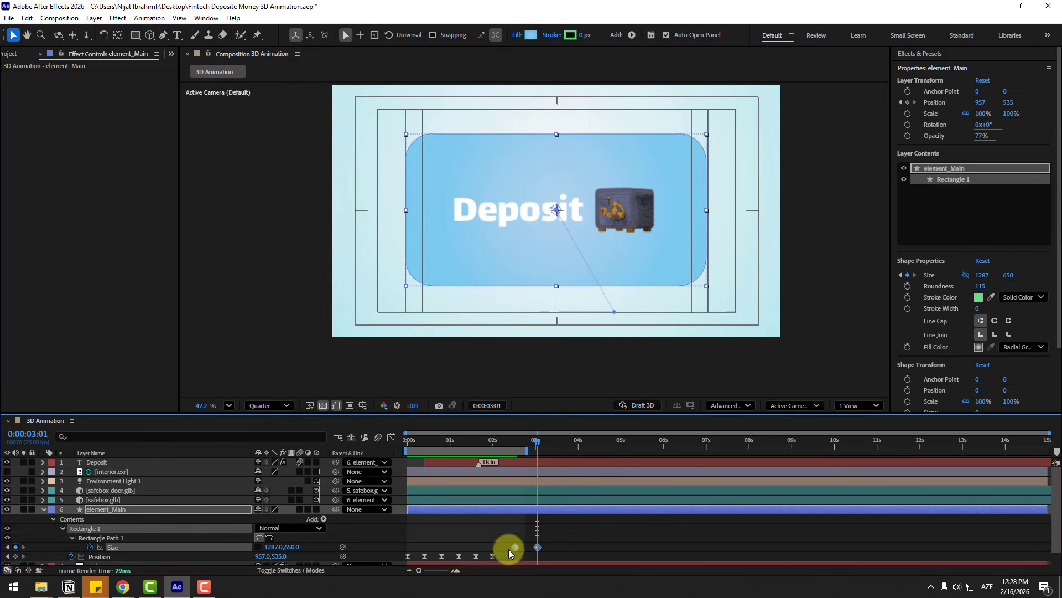
{"action": "right_click", "coordinate": [515, 547]}
{"action": "mouse_move", "coordinate": [563, 537]}
{"action": "left_click", "coordinate": [679, 416]}
{"action": "left_click", "coordinate": [525, 531]}
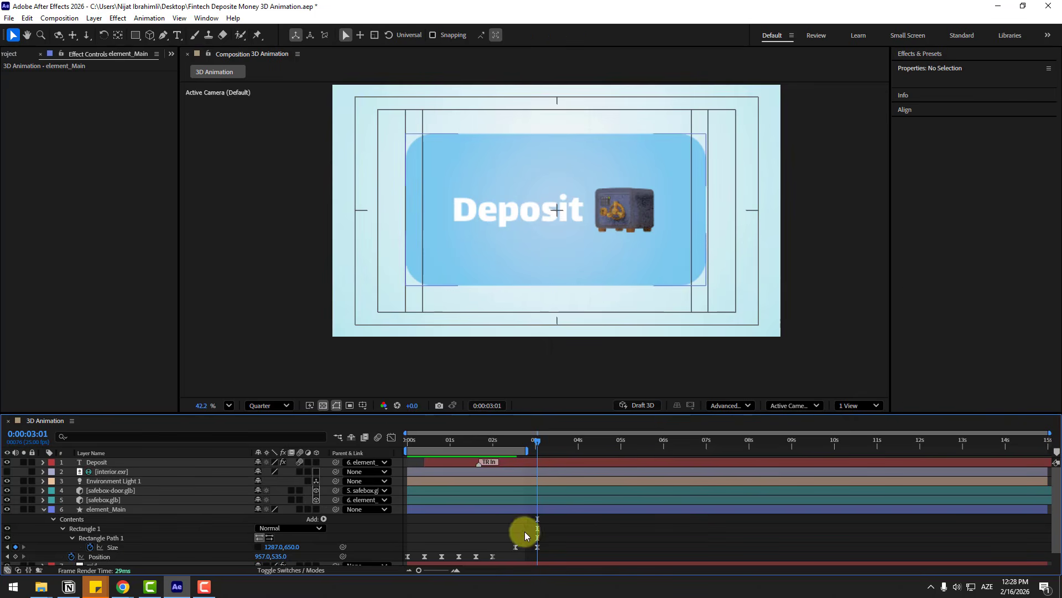
Duplicate the Deposit text layer twice, staggering each copy so it starts slightly after the previous one
{"action": "left_click", "coordinate": [93, 464]}
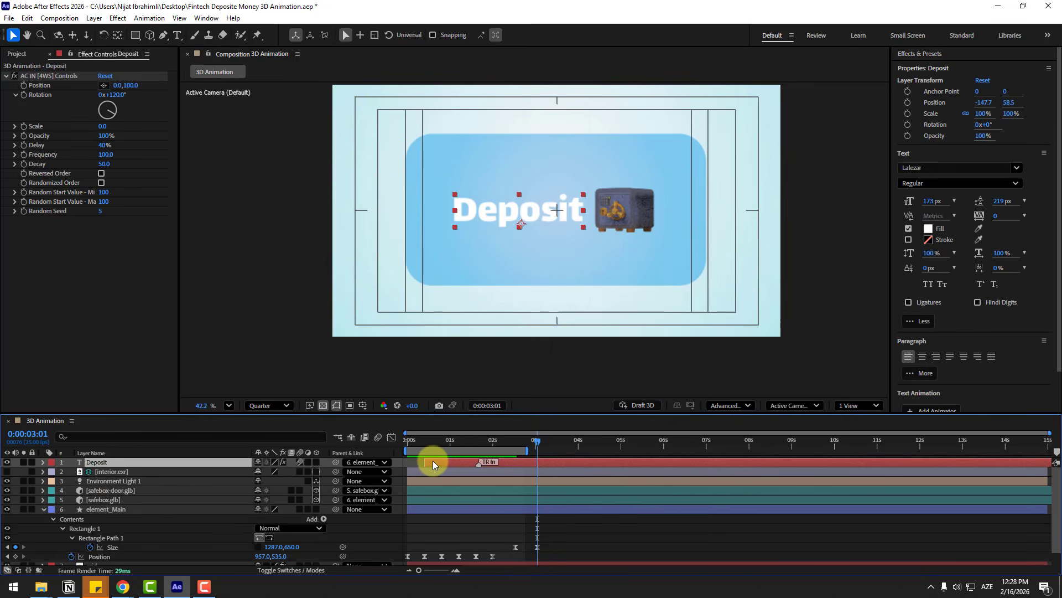
{"action": "key", "text": "ctrl+d"}
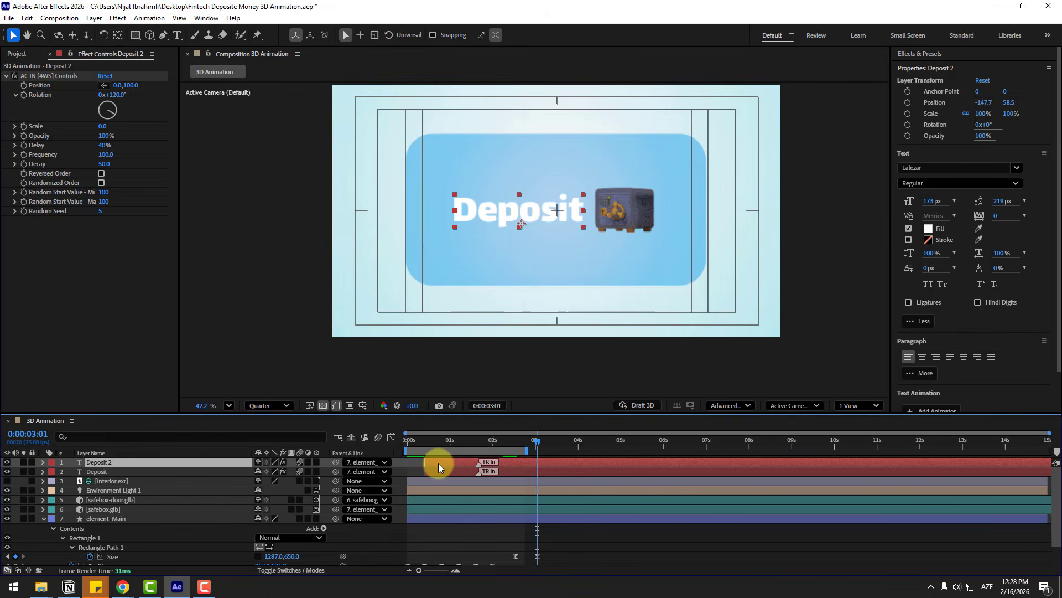
{"action": "left_click_drag", "start_coordinate": [439, 463], "coordinate": [475, 462]}
{"action": "key", "text": "ctrl+d"}
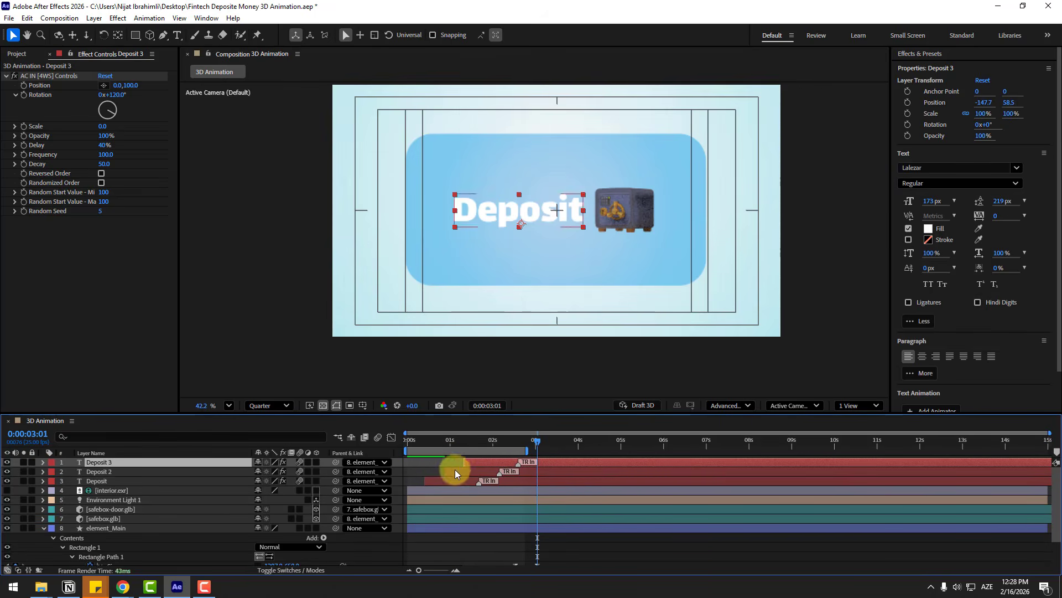
Move the first Deposit copy below the original to Y position 196.5 and change its text to "Your"
{"action": "left_click", "coordinate": [457, 472]}
{"action": "key", "text": "space"}
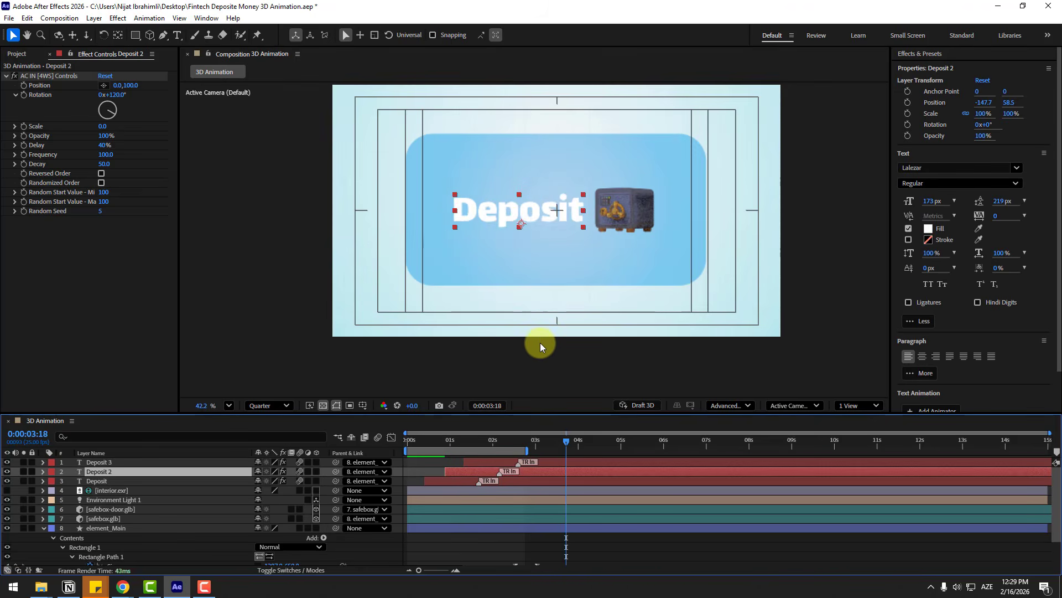
{"action": "key", "text": "shift+Down"}
{"action": "key", "text": "shift+Down"}
{"action": "key", "text": "shift+Down"}
{"action": "key", "text": "shift+Down"}
{"action": "key", "text": "shift+Down"}
{"action": "key", "text": "shift+Down"}
{"action": "key", "text": "shift+Down"}
{"action": "key", "text": "shift+Down"}
{"action": "key", "text": "shift+Down"}
{"action": "key", "text": "shift+Down"}
{"action": "key", "text": "shift+Down"}
{"action": "key", "text": "shift+Down"}
{"action": "key", "text": "shift+Down"}
{"action": "key", "text": "shift+Down"}
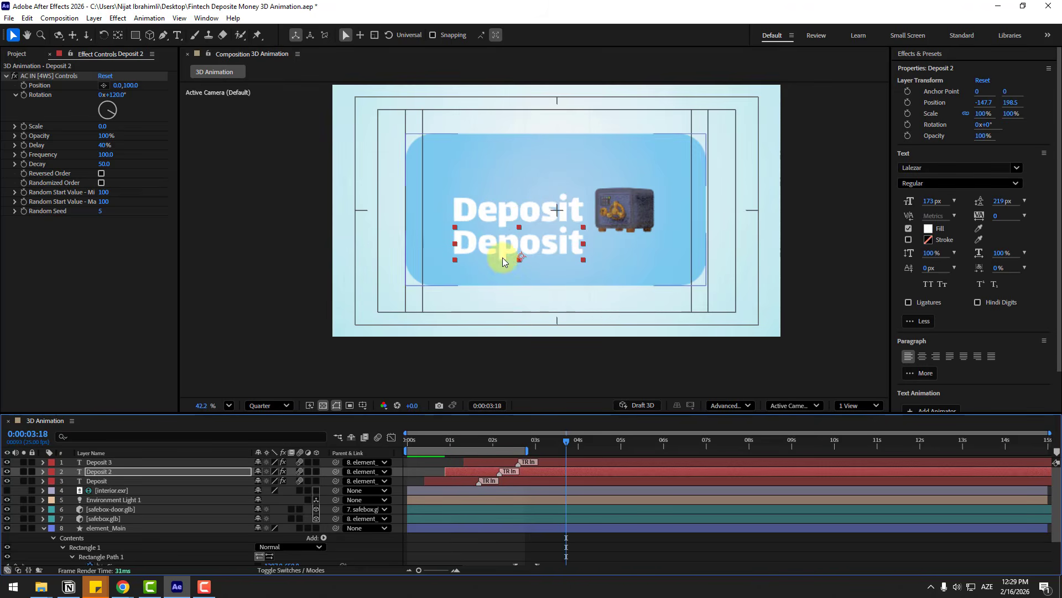
{"action": "double_click", "coordinate": [496, 241]}
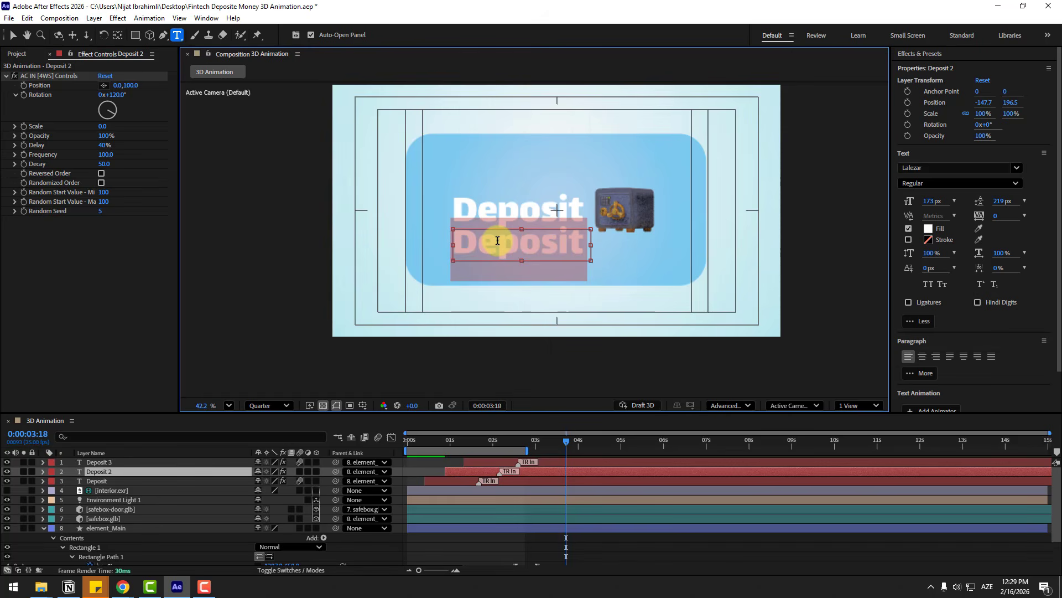
{"action": "type", "text": "Your"}
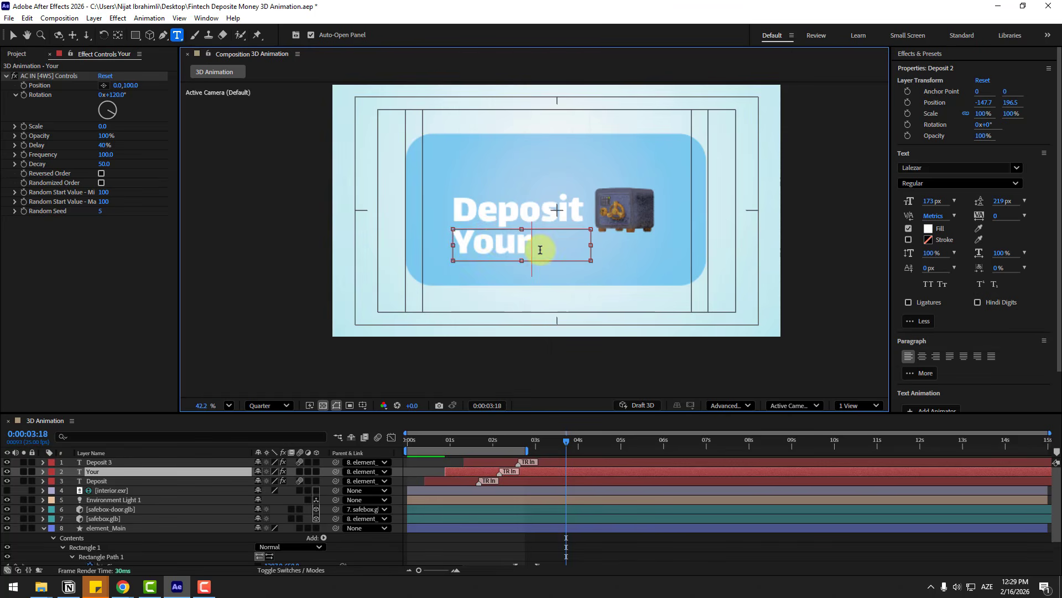
{"action": "key", "text": "Escape"}
Move the second Deposit copy below "Your" to Y position 338.5 and change its text to "Money."
{"action": "left_click", "coordinate": [108, 464]}
{"action": "key", "text": "shift+Down"}
{"action": "key", "text": "shift+Down"}
{"action": "key", "text": "shift+Down"}
{"action": "key", "text": "shift+Down"}
{"action": "key", "text": "shift+Down"}
{"action": "key", "text": "shift+Down"}
{"action": "key", "text": "shift+Down"}
{"action": "key", "text": "shift+Down"}
{"action": "key", "text": "shift+Down"}
{"action": "key", "text": "shift+Down"}
{"action": "key", "text": "shift+Down"}
{"action": "key", "text": "shift+Down"}
{"action": "key", "text": "shift+Down"}
{"action": "key", "text": "shift+Down"}
{"action": "key", "text": "shift+Down"}
{"action": "key", "text": "shift+Down"}
{"action": "key", "text": "shift+Down"}
{"action": "key", "text": "shift+Down"}
{"action": "key", "text": "shift+Down"}
{"action": "key", "text": "shift+Down"}
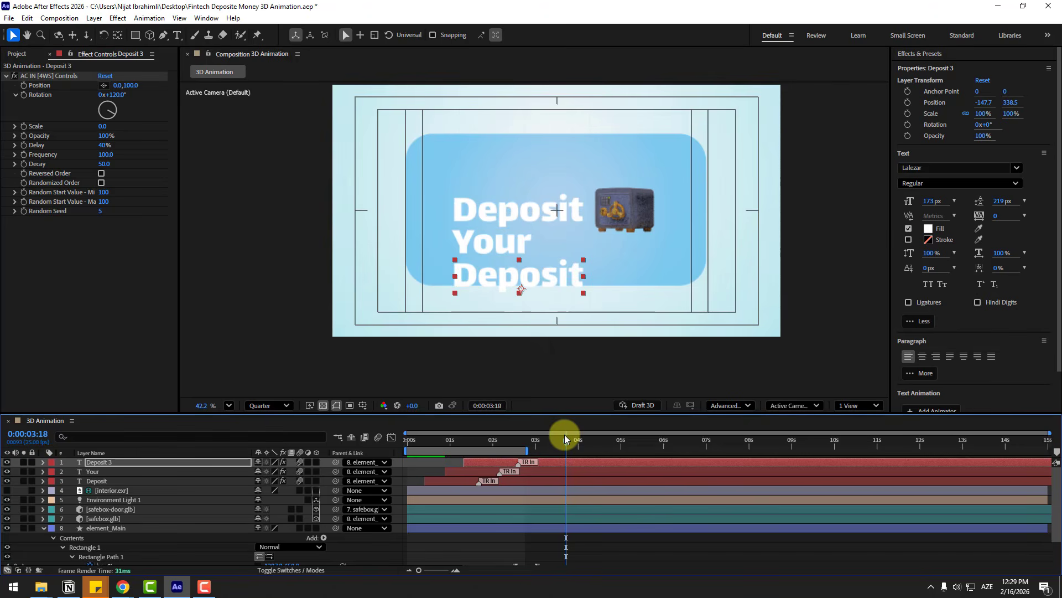
{"action": "double_click", "coordinate": [493, 274]}
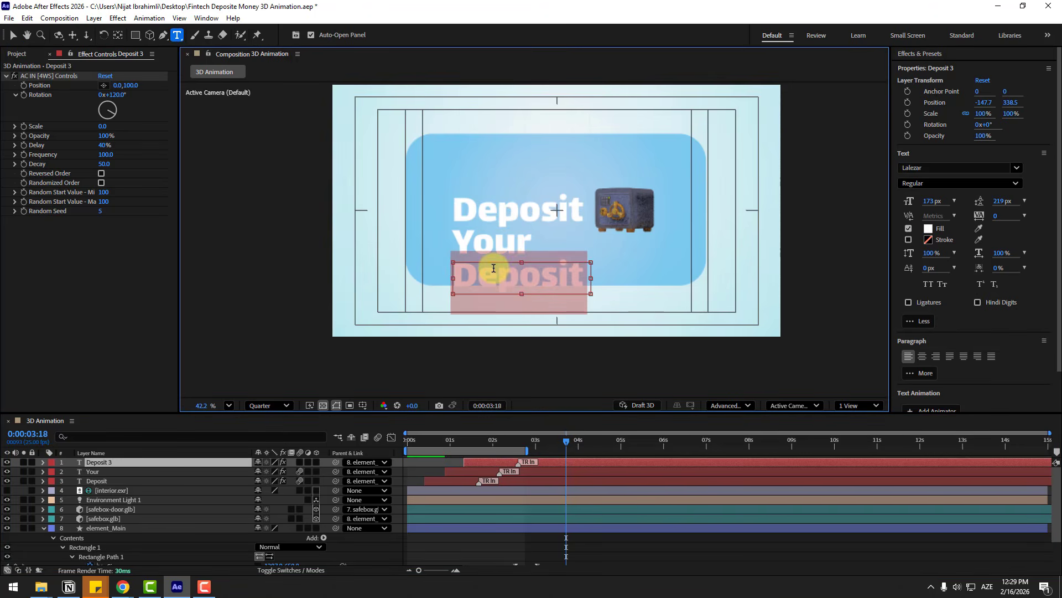
{"action": "type", "text": "Money."}
{"action": "key", "text": "Escape"}
{"action": "key", "text": "v"}
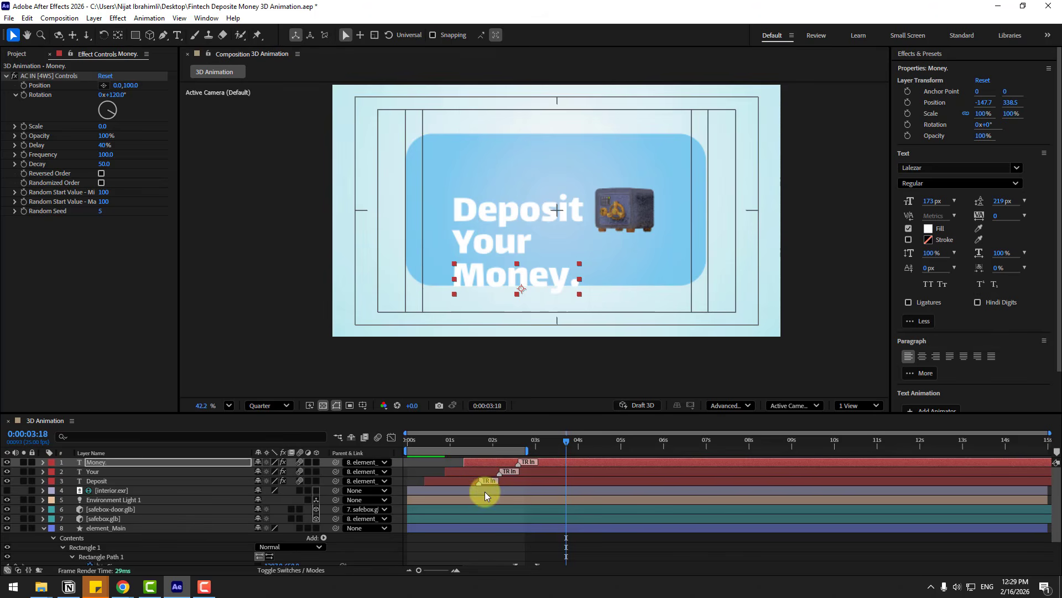
Keyframe the Deposit text's Position: -147.7, 58.5 at 0:00:02:14 and -274.7, -121.5 at 0:00:03:02
{"action": "left_click", "coordinate": [101, 483]}
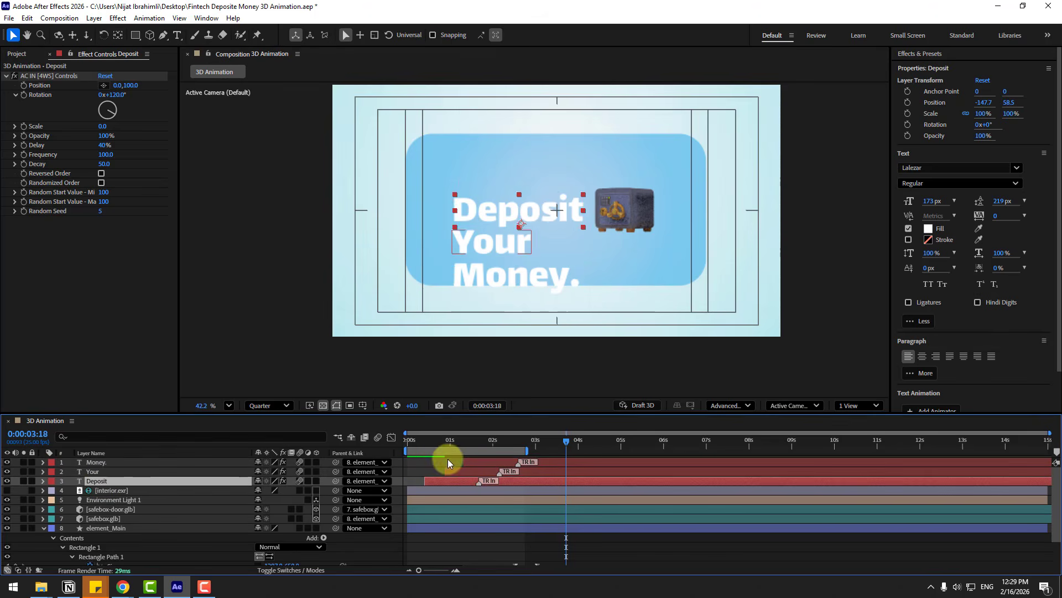
{"action": "left_click_drag", "start_coordinate": [443, 440], "coordinate": [517, 440]}
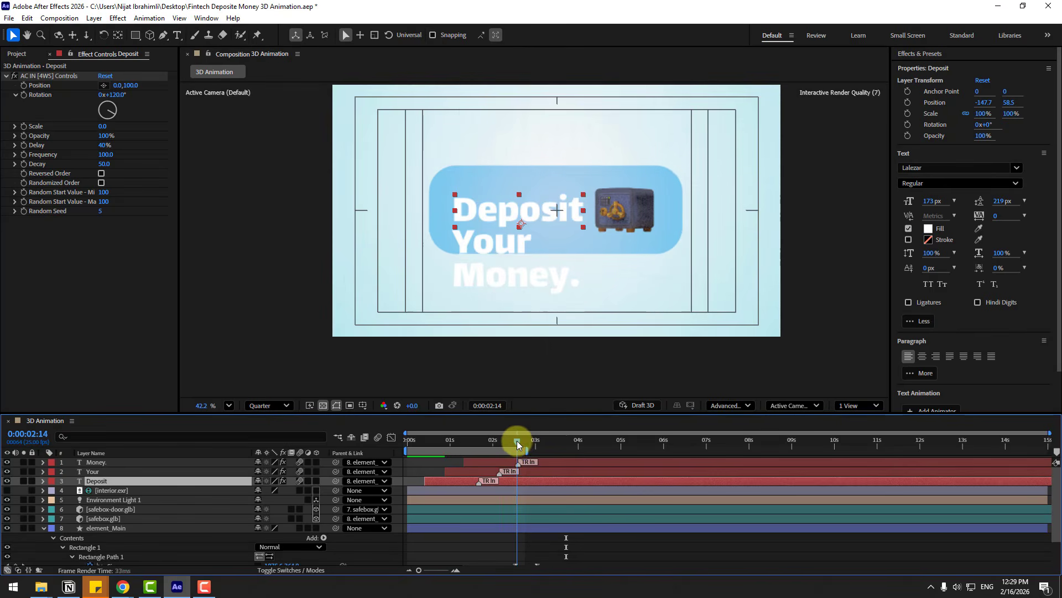
{"action": "key", "text": "p"}
{"action": "left_click", "coordinate": [71, 491]}
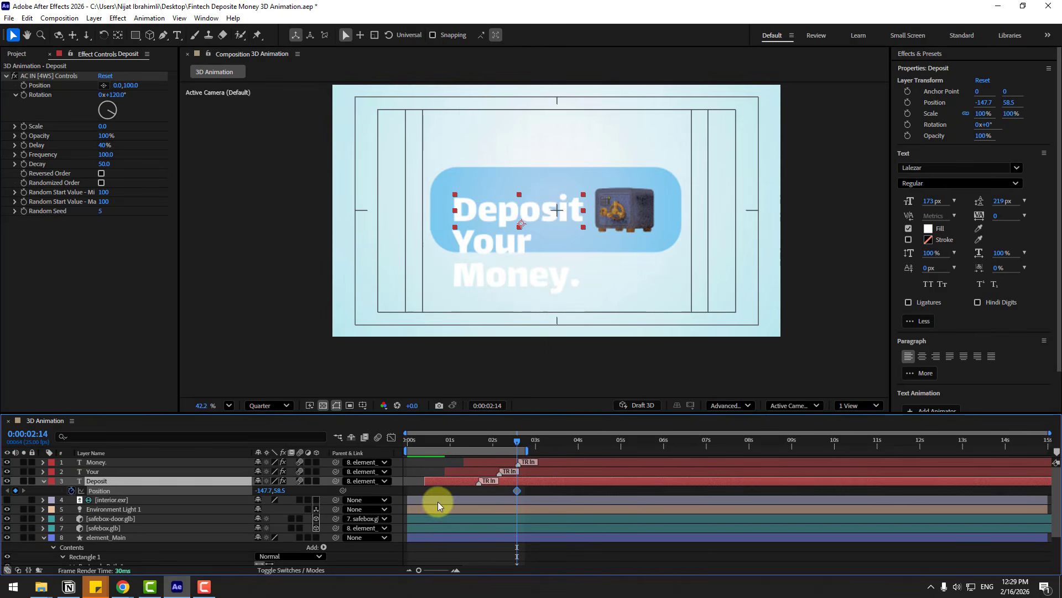
{"action": "left_click_drag", "start_coordinate": [529, 438], "coordinate": [539, 440]}
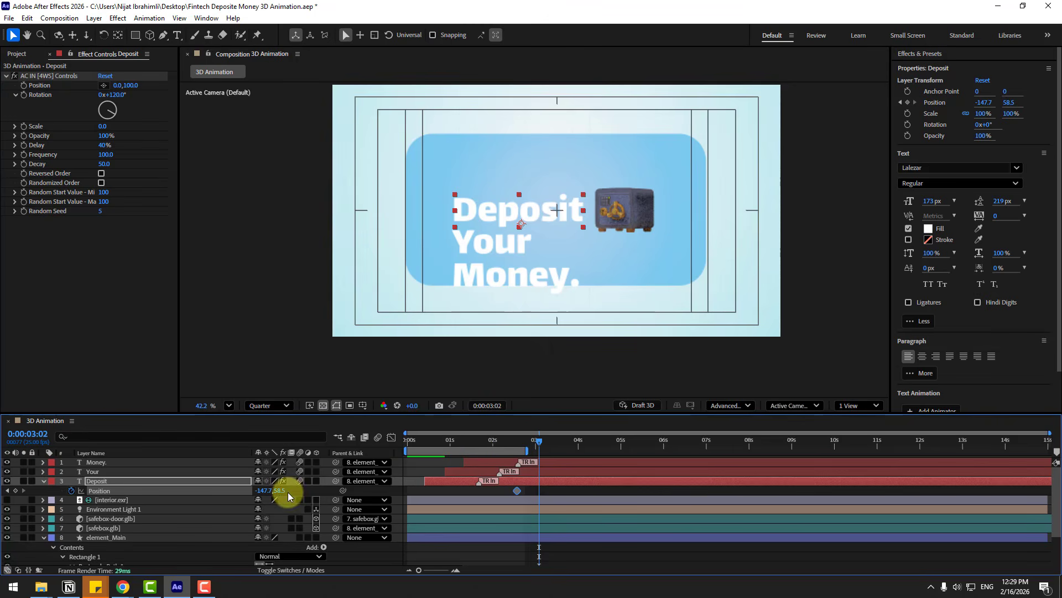
{"action": "left_click_drag", "start_coordinate": [258, 491], "coordinate": [191, 482]}
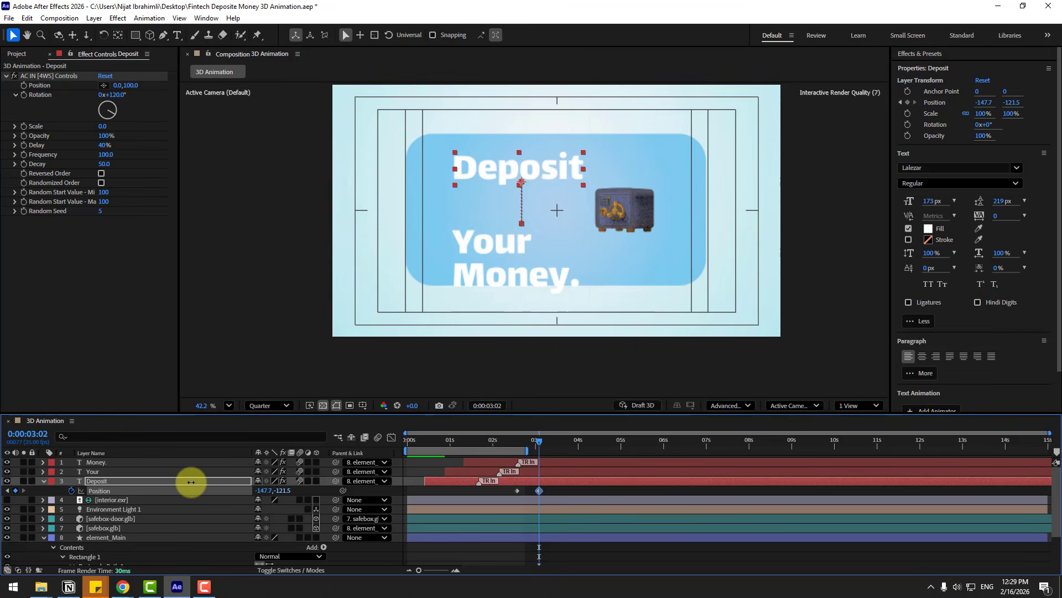
{"action": "left_click_drag", "start_coordinate": [261, 490], "coordinate": [183, 482]}
Apply Easy Ease to both Position keyframes of the Deposit text
{"action": "left_click", "coordinate": [498, 486]}
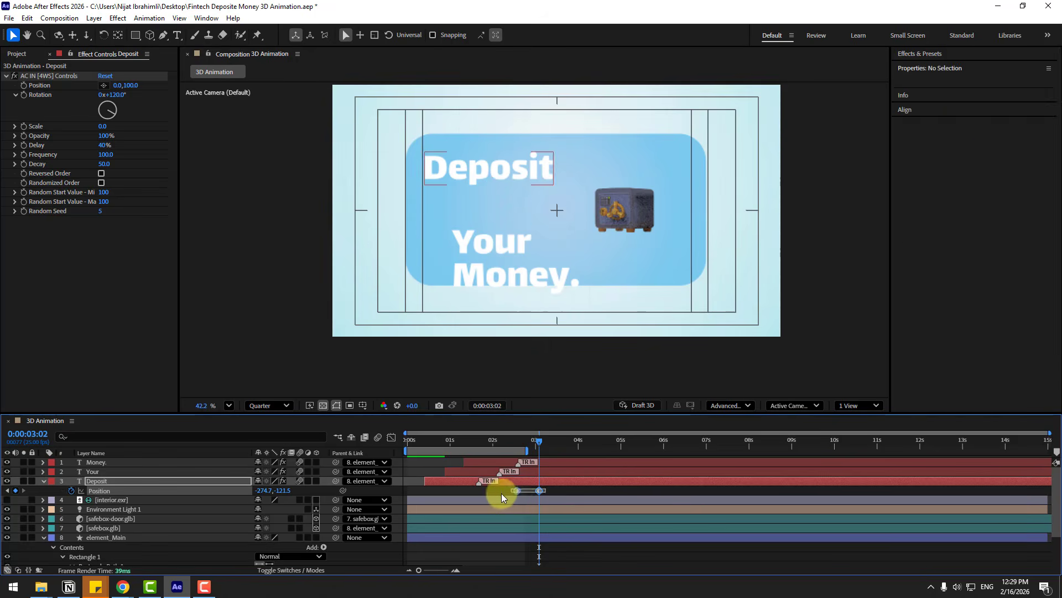
{"action": "left_click", "coordinate": [518, 490]}
{"action": "right_click", "coordinate": [516, 491]}
{"action": "mouse_move", "coordinate": [566, 487]}
{"action": "left_click", "coordinate": [678, 363]}
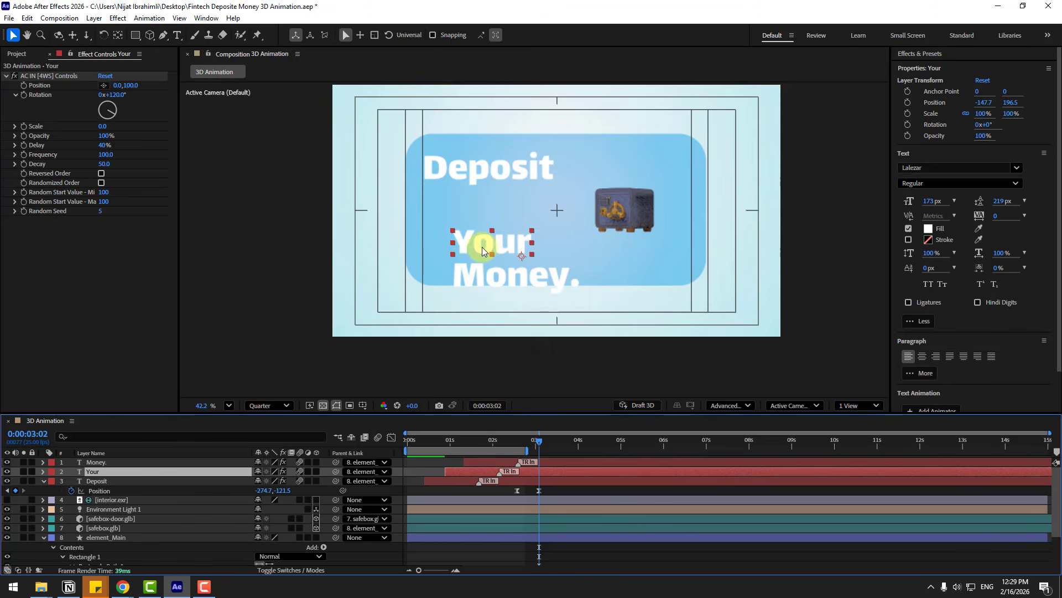
Align the other text lines under Deposit, placing "Your" at about -285, 42 and "Money." at about -285, 199
{"action": "left_click_drag", "start_coordinate": [482, 247], "coordinate": [446, 210]}
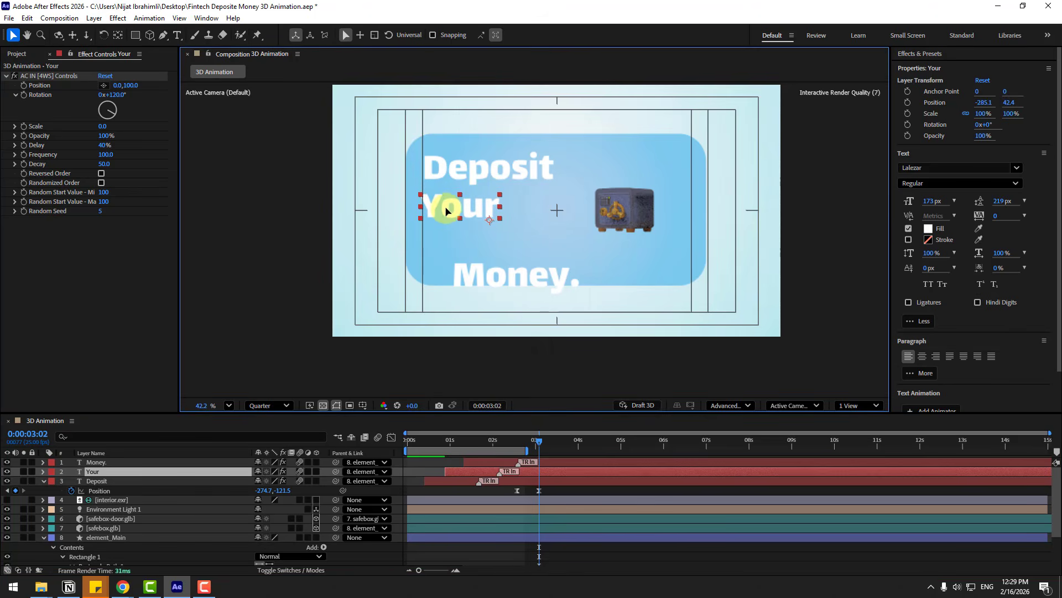
{"action": "left_click", "coordinate": [483, 463]}
{"action": "left_click_drag", "start_coordinate": [471, 278], "coordinate": [442, 249]}
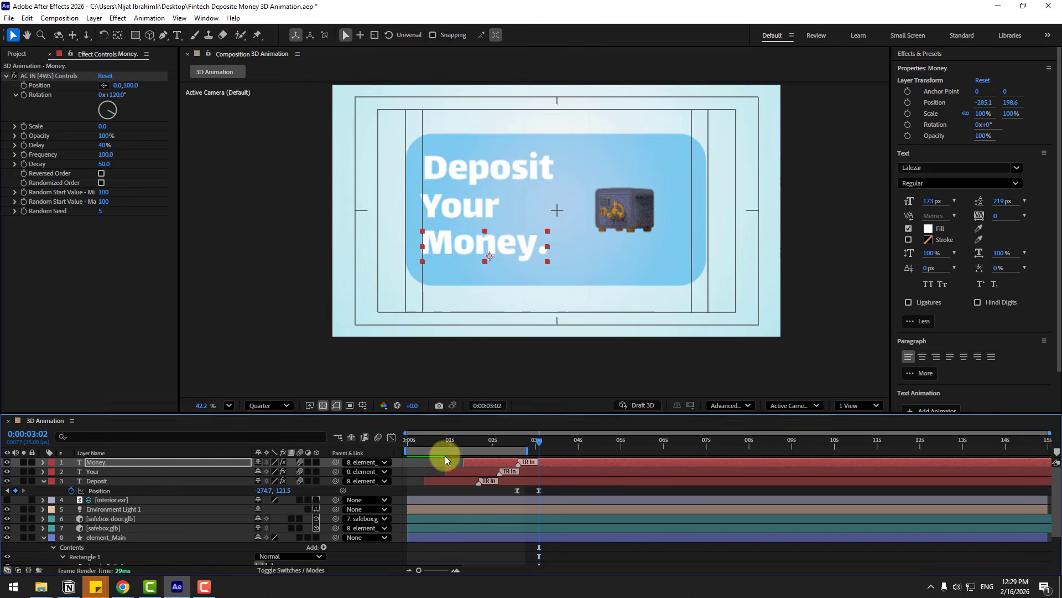
Shift the Your and Money. layers later so they animate in as the card expands, staggering Money. slightly after Your, and preview
{"action": "left_click_drag", "start_coordinate": [443, 439], "coordinate": [527, 443]}
{"action": "left_click", "coordinate": [470, 472]}
{"action": "left_click", "coordinate": [477, 464], "text": "ctrl"}
{"action": "left_click_drag", "start_coordinate": [478, 469], "coordinate": [574, 447]}
{"action": "left_click", "coordinate": [522, 466]}
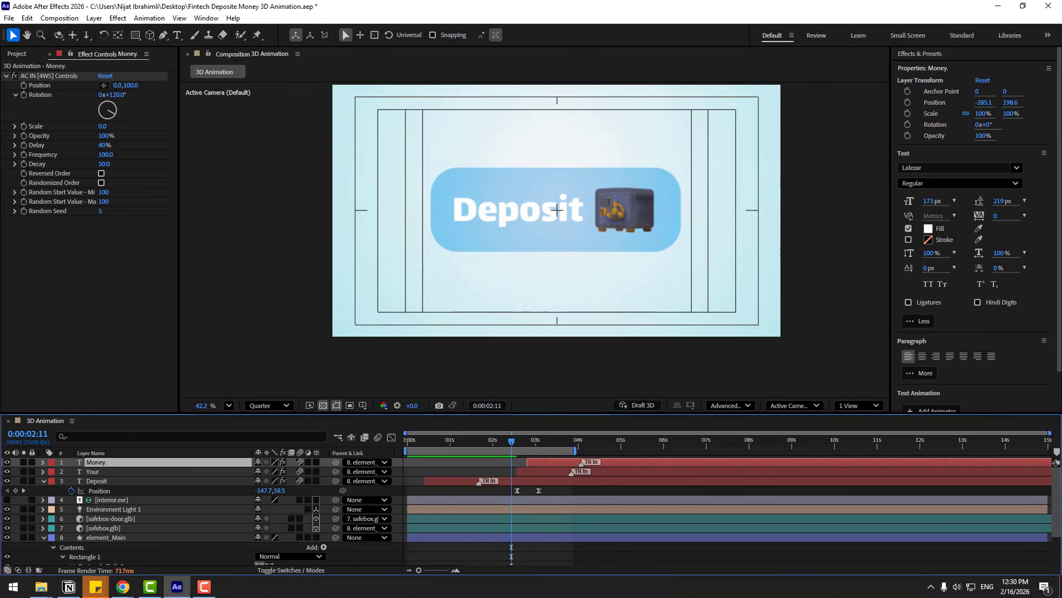
{"action": "key", "text": "space"}
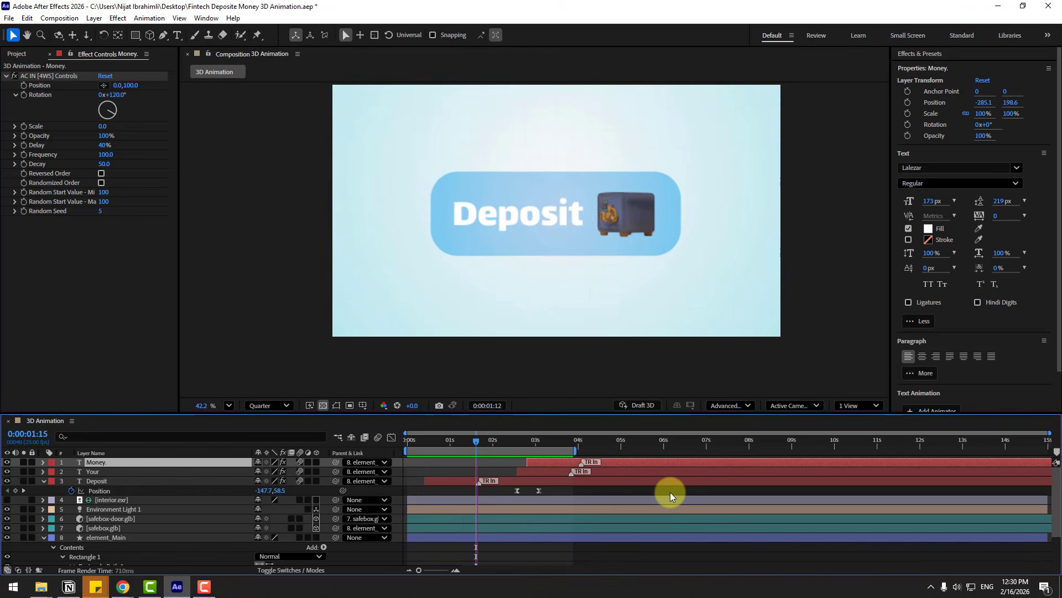
Keyframe the safebox.glb layer's Scale: 32% at 0:00:02:16 and 79% at 0:00:03:15
{"action": "left_click", "coordinate": [529, 442]}
{"action": "left_click", "coordinate": [127, 528]}
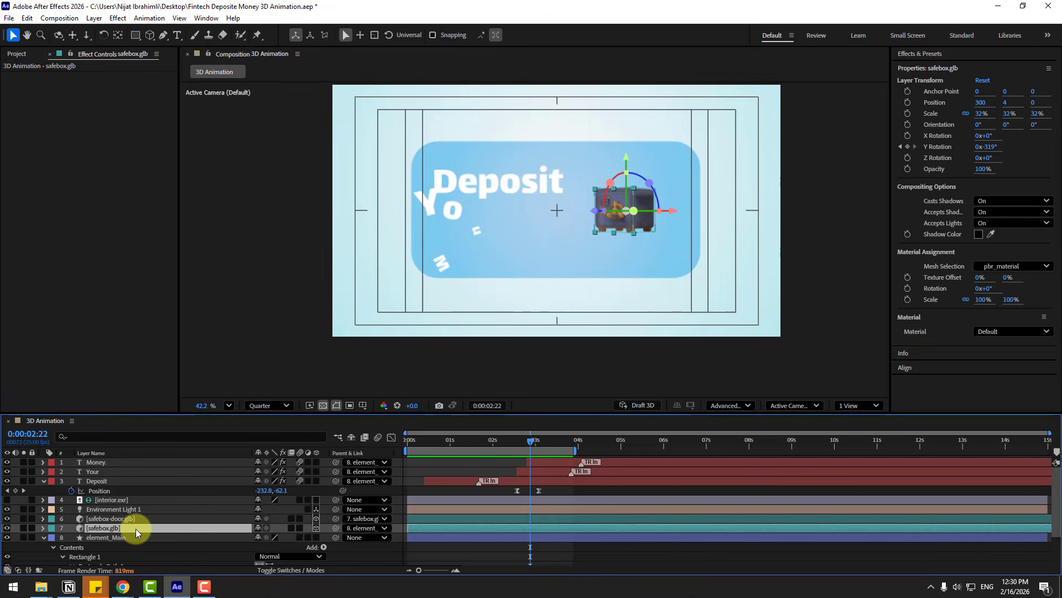
{"action": "key", "text": "s"}
{"action": "key", "text": "Page_Up"}
{"action": "key", "text": "Page_Up"}
{"action": "key", "text": "Page_Up"}
{"action": "key", "text": "Page_Up"}
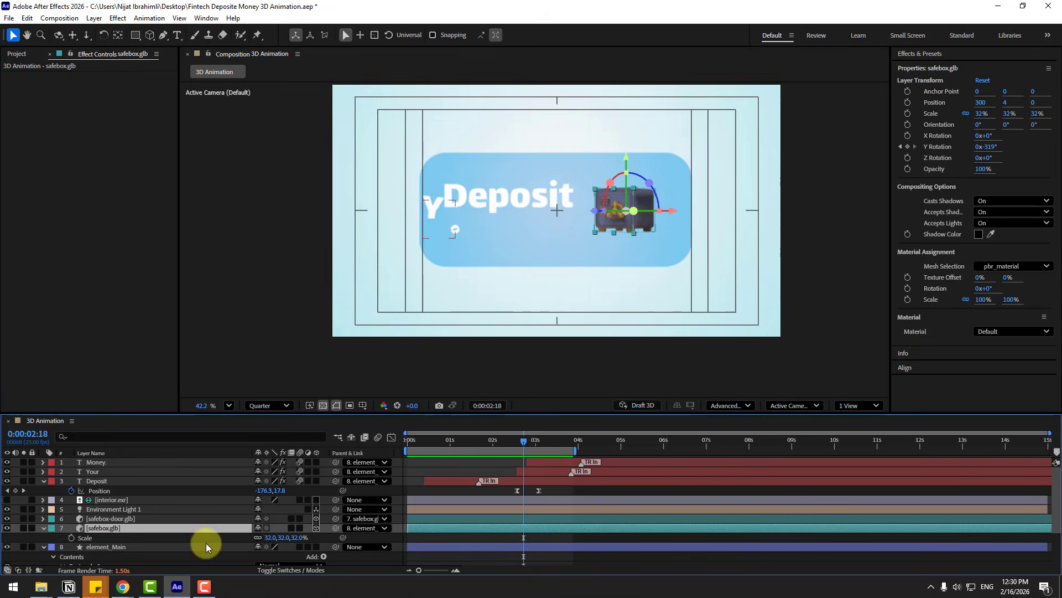
{"action": "left_click", "coordinate": [71, 537]}
{"action": "left_click_drag", "start_coordinate": [553, 442], "coordinate": [561, 442]}
{"action": "left_click_drag", "start_coordinate": [266, 537], "coordinate": [289, 537]}
Keyframe the safebox.glb layer's Position: 300, 4, 0 at 0:00:02:16 and 427, 4, 0 at 0:00:03:15
{"action": "left_click_drag", "start_coordinate": [553, 442], "coordinate": [521, 440]}
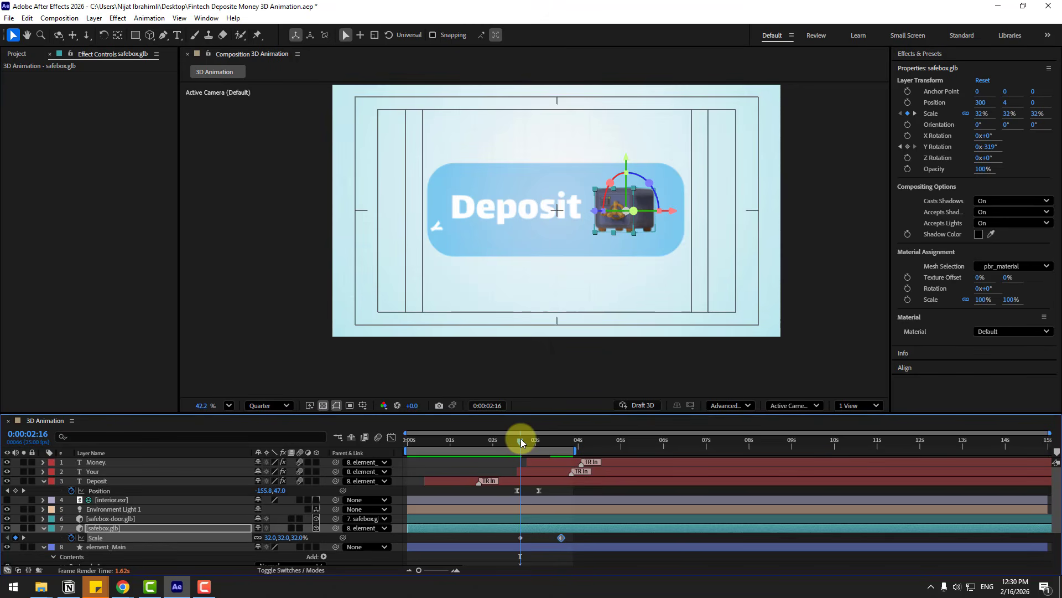
{"action": "key", "text": "shift+p"}
{"action": "left_click", "coordinate": [70, 537]}
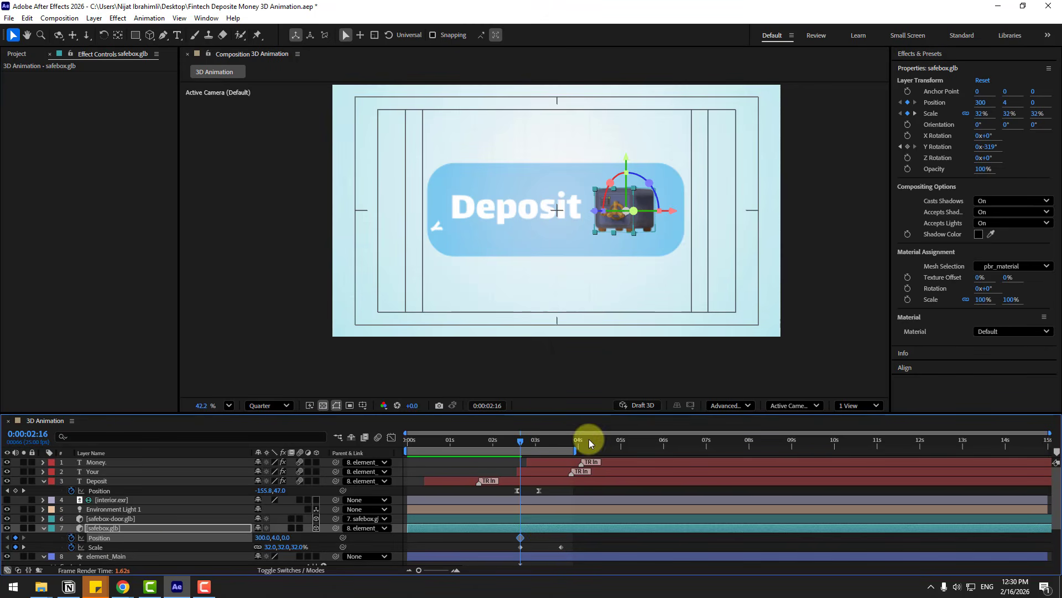
{"action": "left_click", "coordinate": [560, 441]}
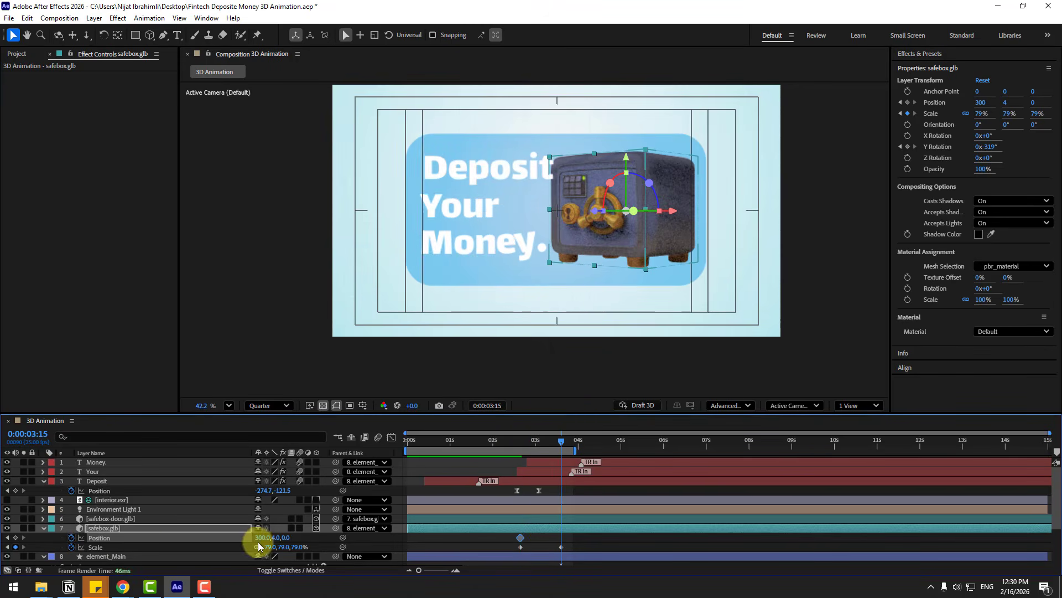
{"action": "left_click_drag", "start_coordinate": [260, 537], "coordinate": [326, 535]}
Apply Easy Ease to the safe's Position and Scale keyframes and shift them all earlier to start at 0:00:02:13
{"action": "left_click_drag", "start_coordinate": [583, 538], "coordinate": [509, 547]}
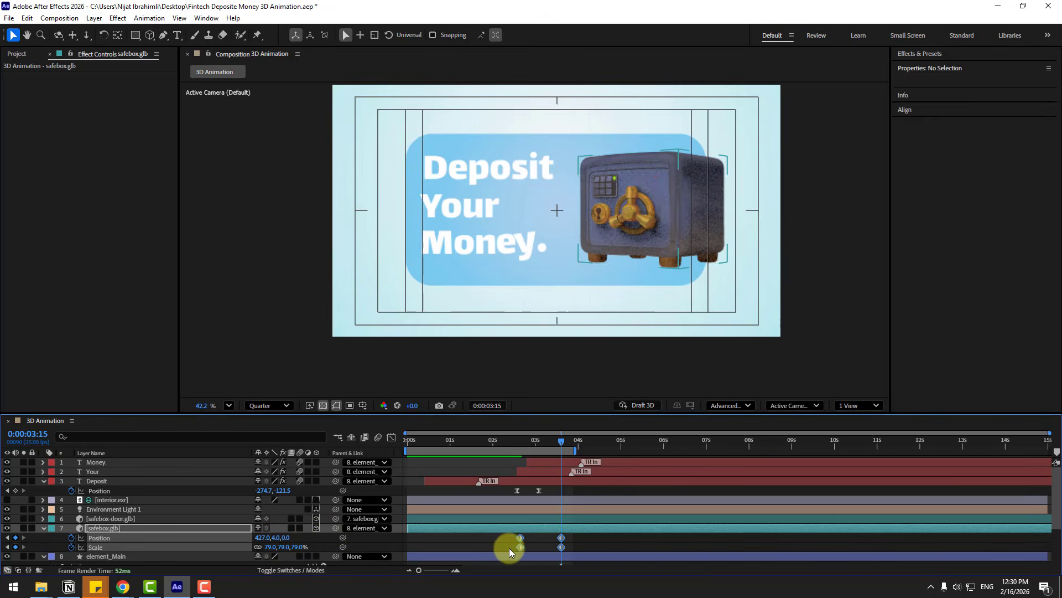
{"action": "right_click", "coordinate": [519, 546]}
{"action": "mouse_move", "coordinate": [622, 541]}
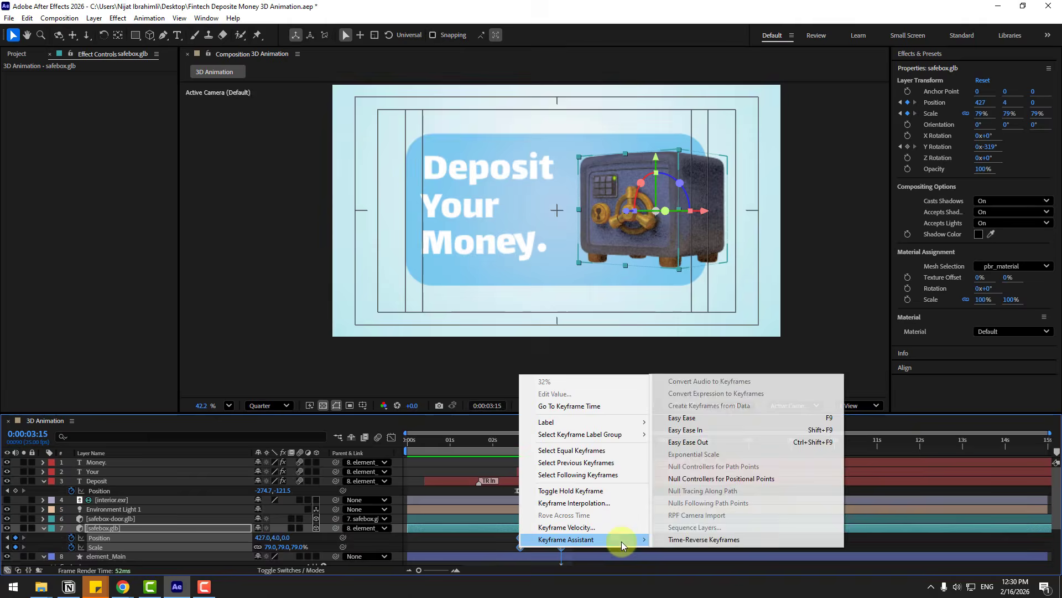
{"action": "left_click", "coordinate": [703, 410]}
{"action": "left_click_drag", "start_coordinate": [505, 441], "coordinate": [532, 446]}
{"action": "left_click_drag", "start_coordinate": [521, 537], "coordinate": [519, 529]}
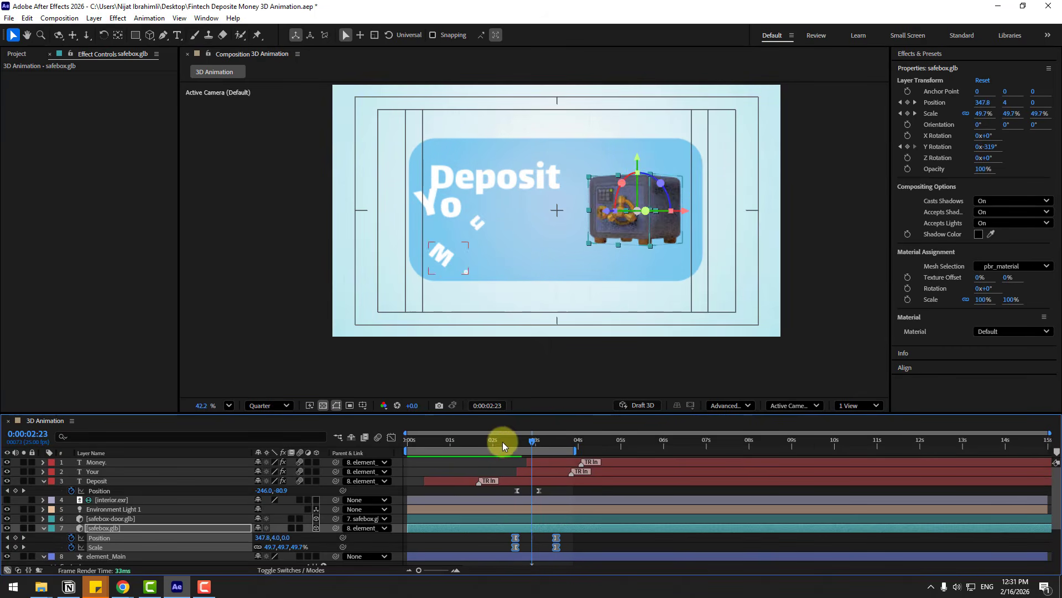
{"action": "mouse_move", "coordinate": [502, 442]}
{"action": "left_mouse_down"}
{"action": "mouse_move", "coordinate": [546, 452]}
{"action": "mouse_move", "coordinate": [513, 456]}
{"action": "left_mouse_up"}
Add a Y Rotation keyframe to the safe at 0:00:02:13 and set its Y Rotation to -335° at 0:00:07:01
{"action": "scroll", "coordinate": [490, 530], "scroll_direction": "down", "scroll_amount": 1}
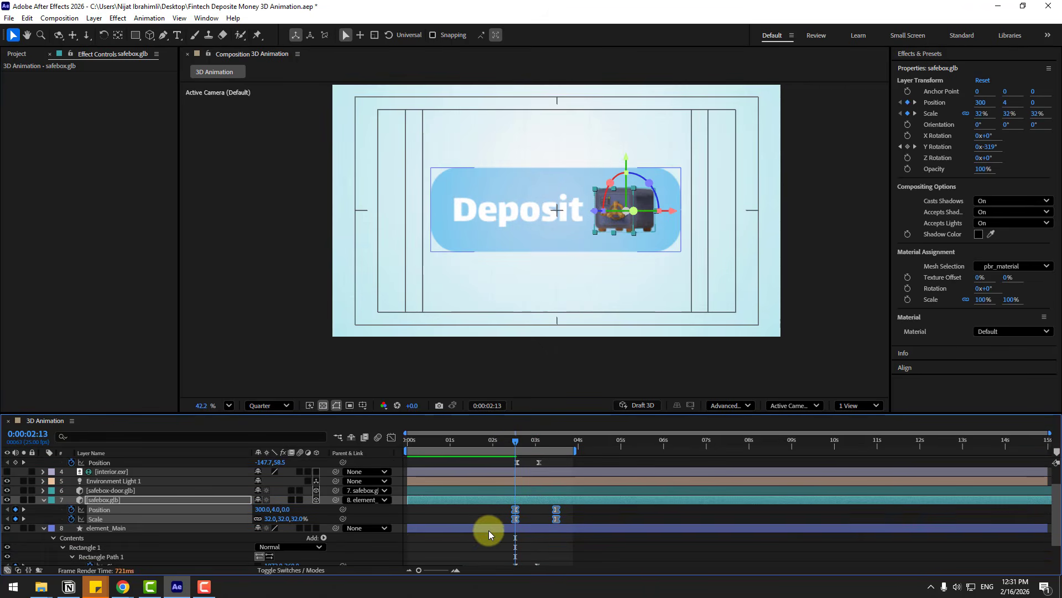
{"action": "key", "text": "shift+r"}
{"action": "left_click", "coordinate": [456, 526]}
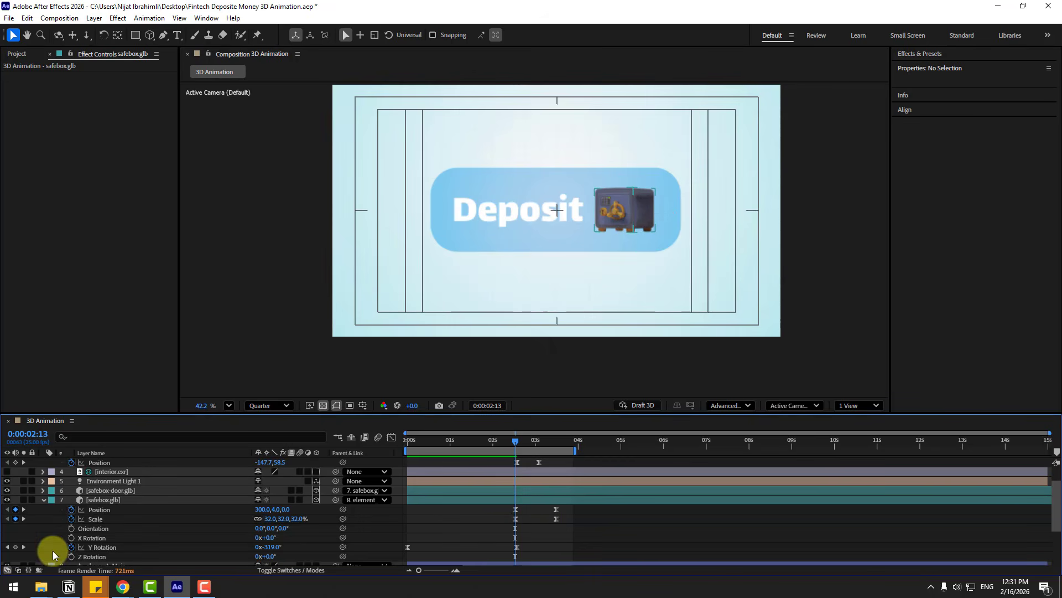
{"action": "left_click", "coordinate": [15, 546]}
{"action": "left_click_drag", "start_coordinate": [550, 440], "coordinate": [708, 451]}
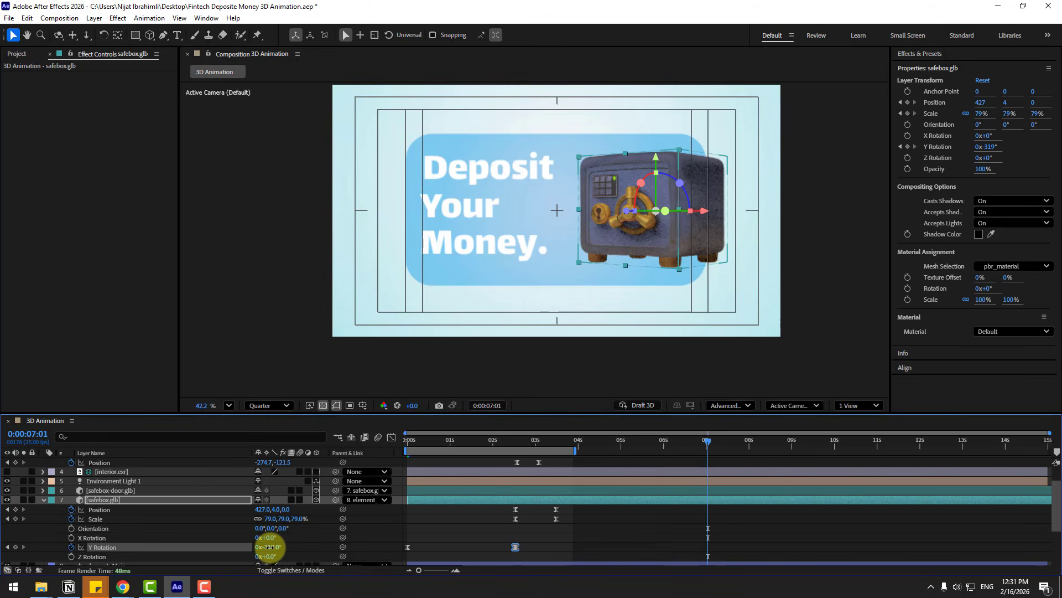
{"action": "left_click_drag", "start_coordinate": [270, 546], "coordinate": [254, 549]}
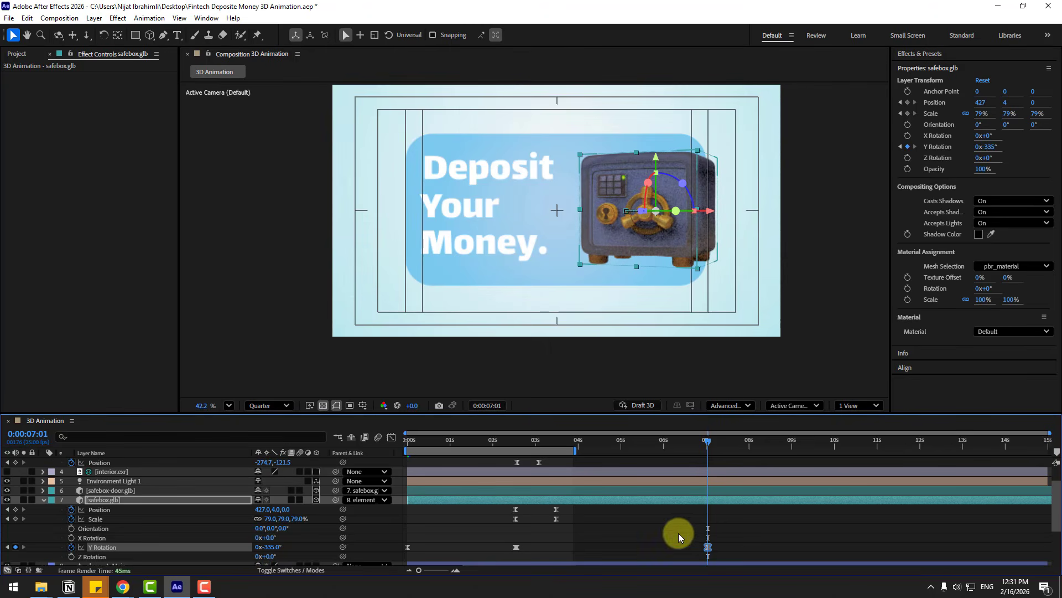
Lengthen the incoming ease of the safe's final Y Rotation keyframe at 0:00:07:01 in the speed graph
{"action": "left_click_drag", "start_coordinate": [722, 548], "coordinate": [689, 556]}
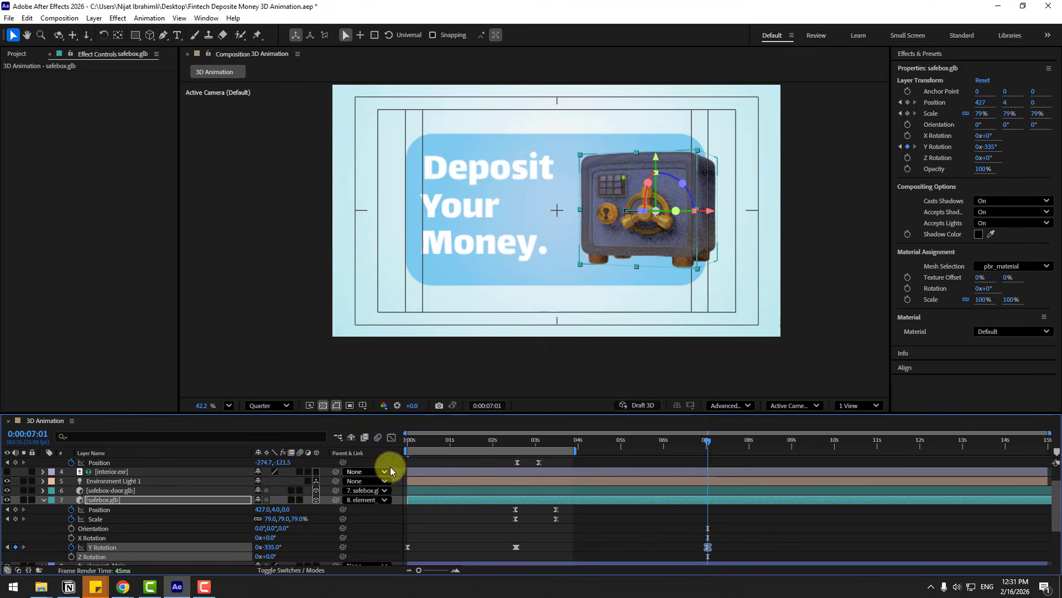
{"action": "left_click", "coordinate": [390, 438]}
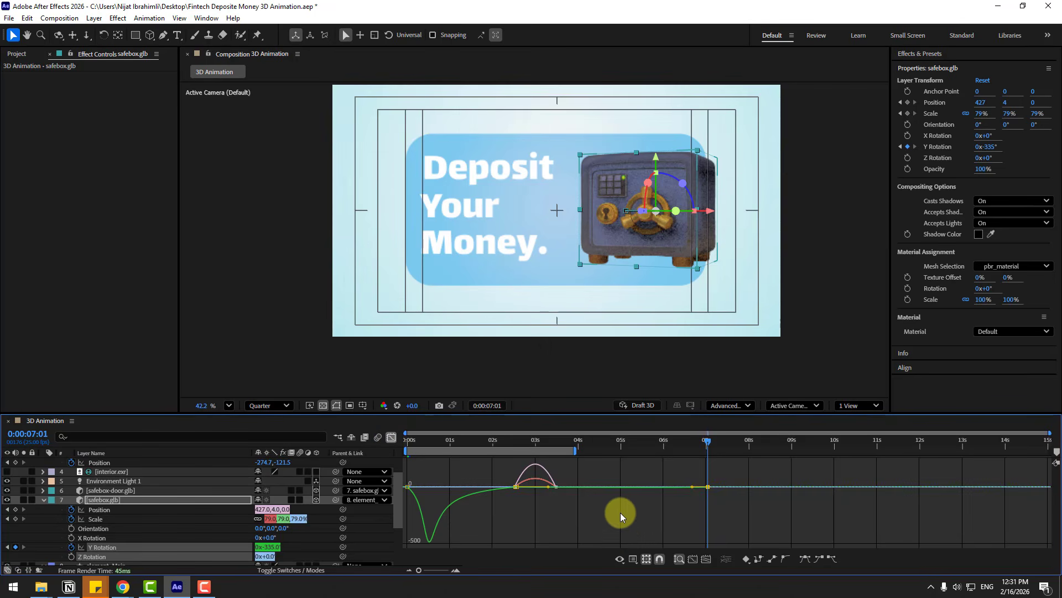
{"action": "scroll", "coordinate": [620, 513], "scroll_direction": "up", "scroll_amount": 5}
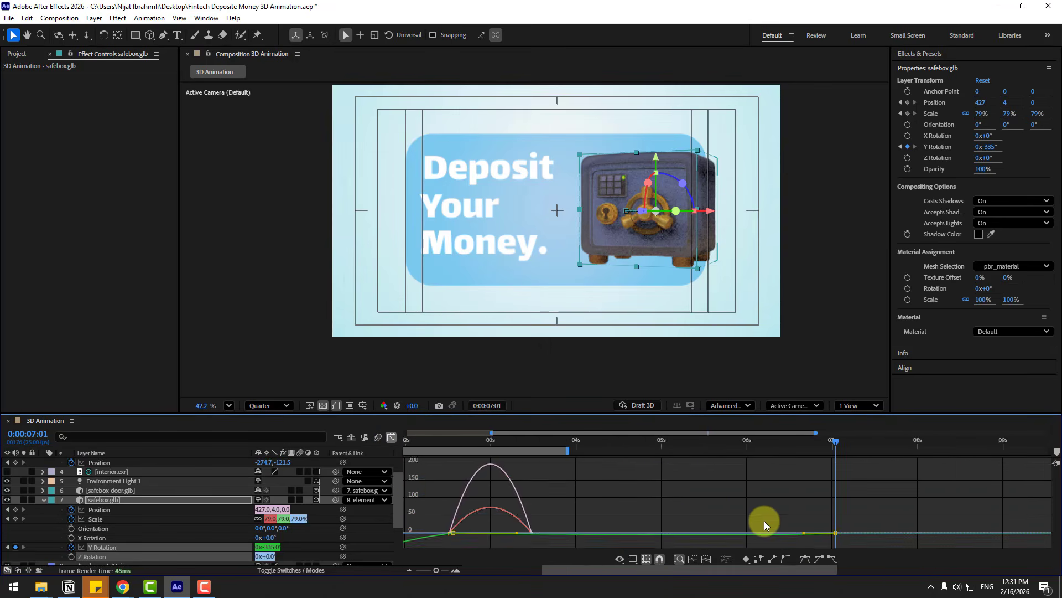
{"action": "scroll", "coordinate": [765, 520], "scroll_direction": "up", "scroll_amount": 3}
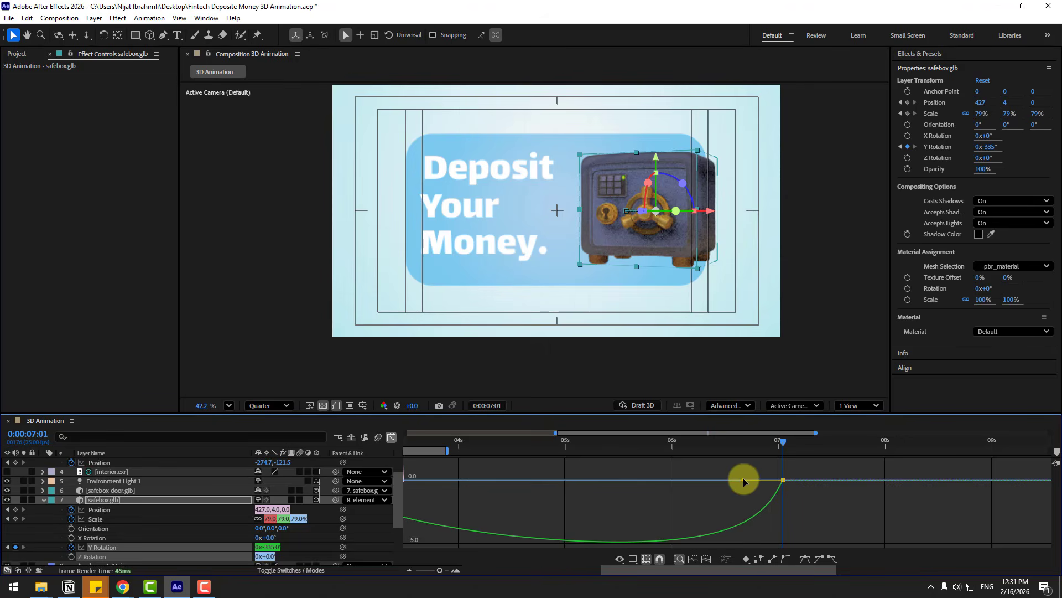
{"action": "scroll", "coordinate": [729, 479], "scroll_direction": "down", "scroll_amount": 8}
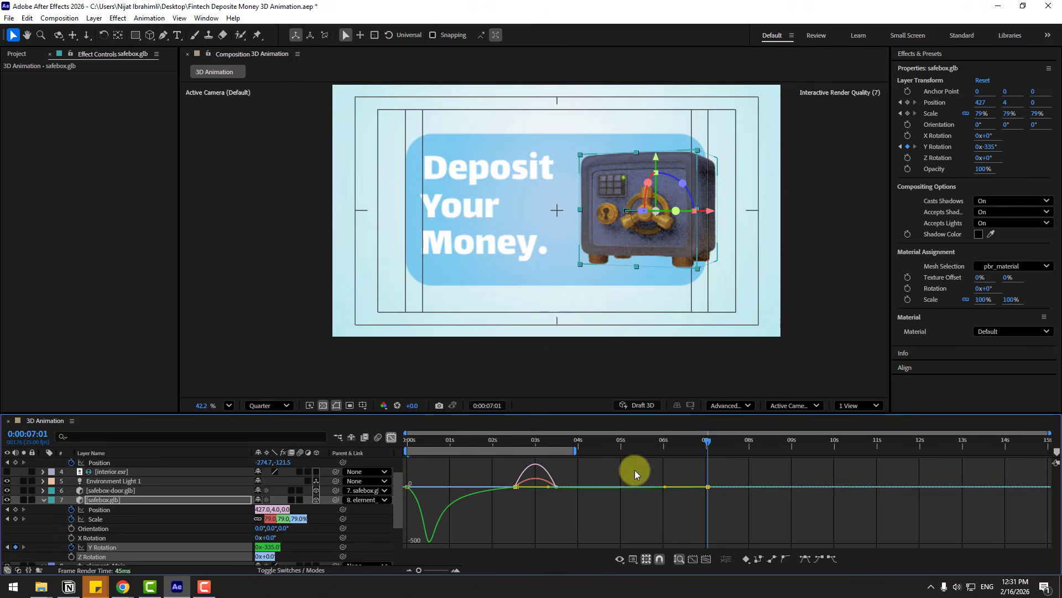
{"action": "left_click", "coordinate": [392, 438]}
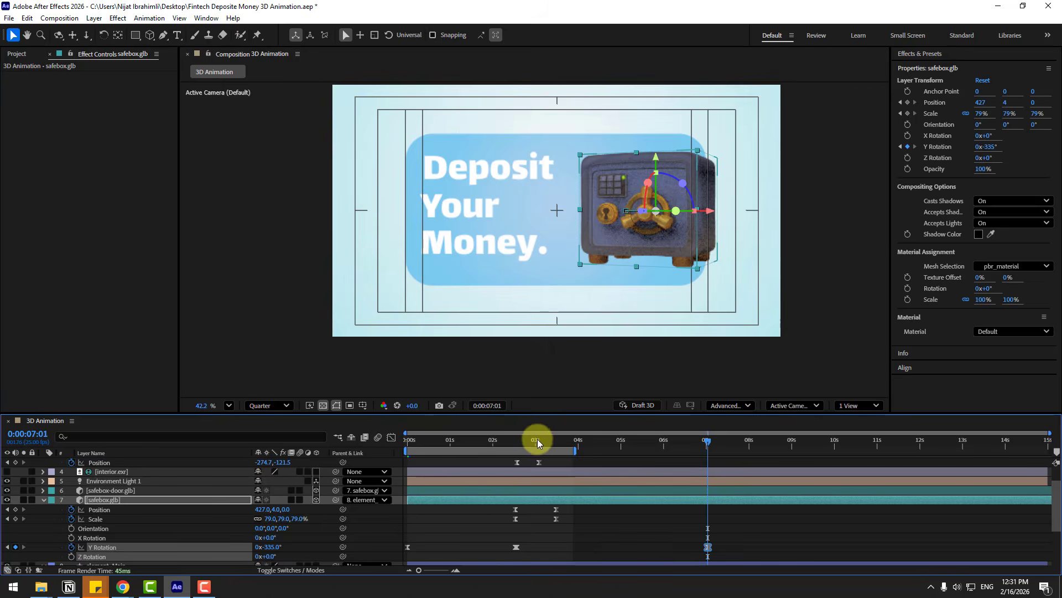
Keyframe the safebox-door.glb layer's Y Rotation: 0° at 0:00:02:13 and -120° at 0:00:03:10
{"action": "left_click_drag", "start_coordinate": [536, 440], "coordinate": [513, 449]}
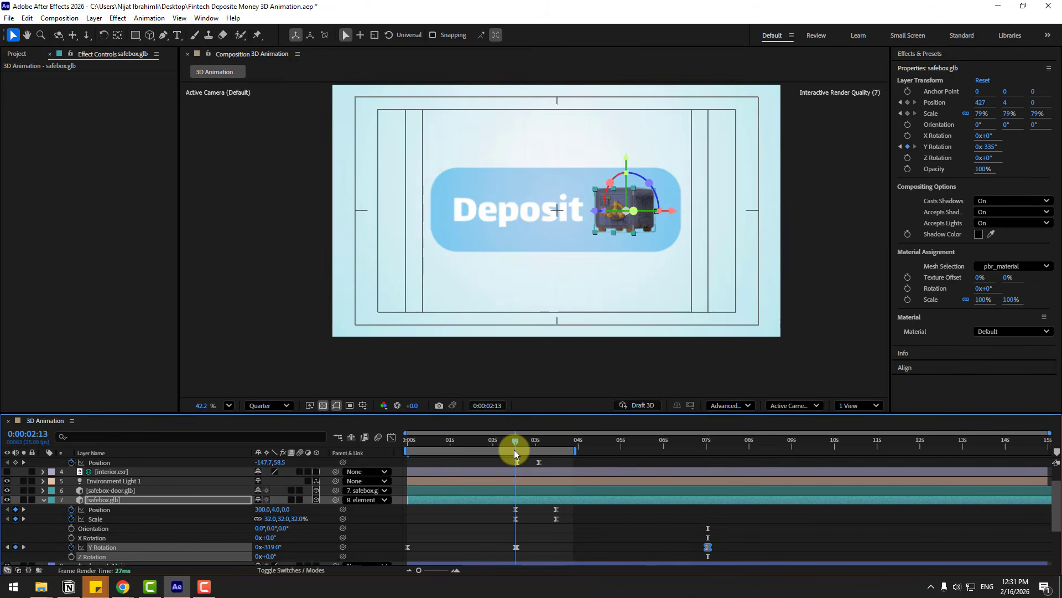
{"action": "left_click", "coordinate": [103, 491]}
{"action": "key", "text": "r"}
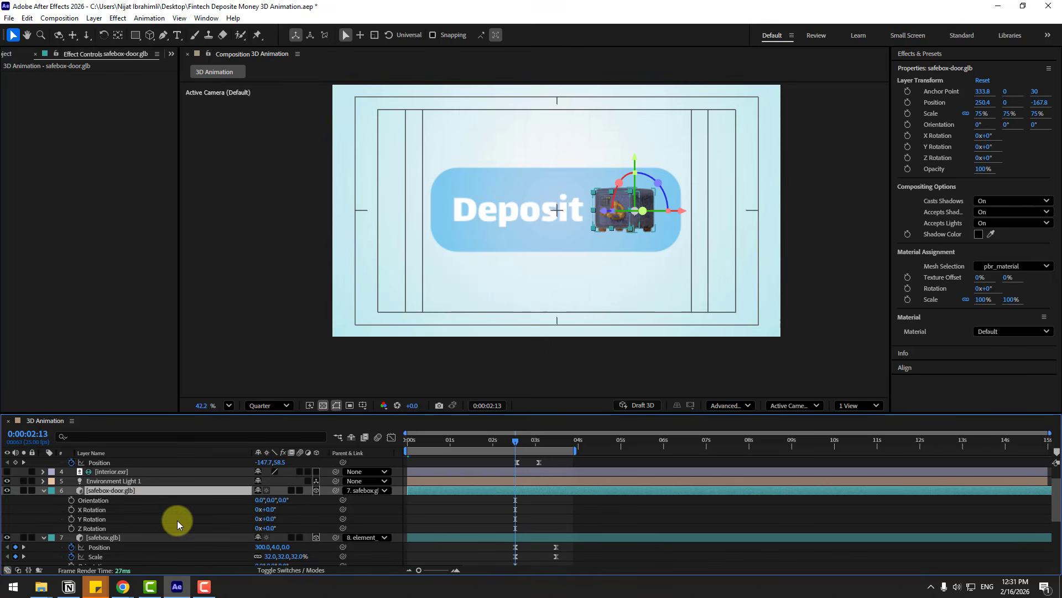
{"action": "left_click", "coordinate": [71, 519]}
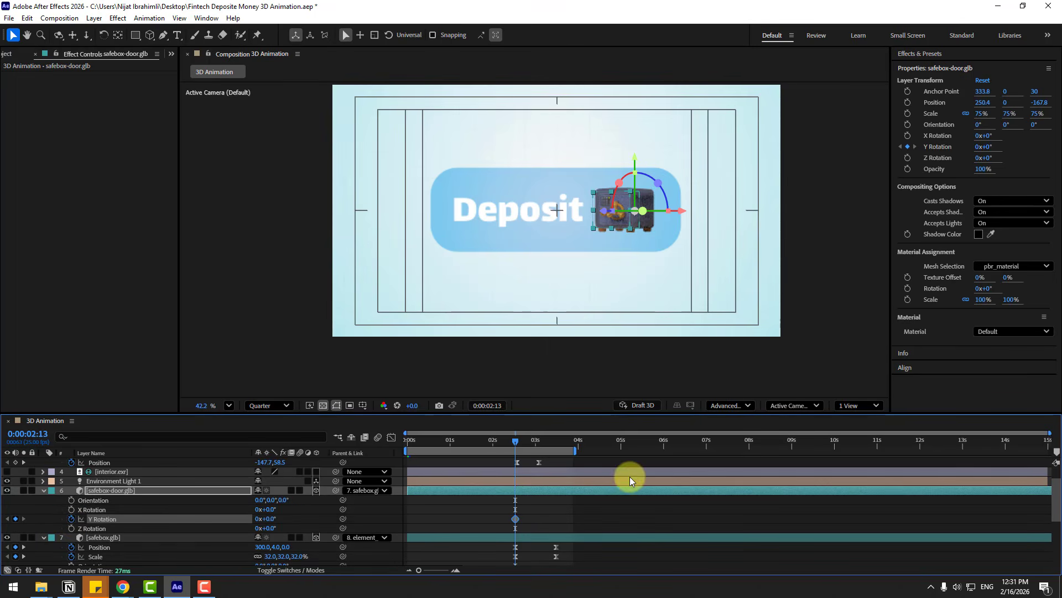
{"action": "left_click_drag", "start_coordinate": [524, 440], "coordinate": [552, 441]}
{"action": "left_click_drag", "start_coordinate": [265, 518], "coordinate": [214, 517]}
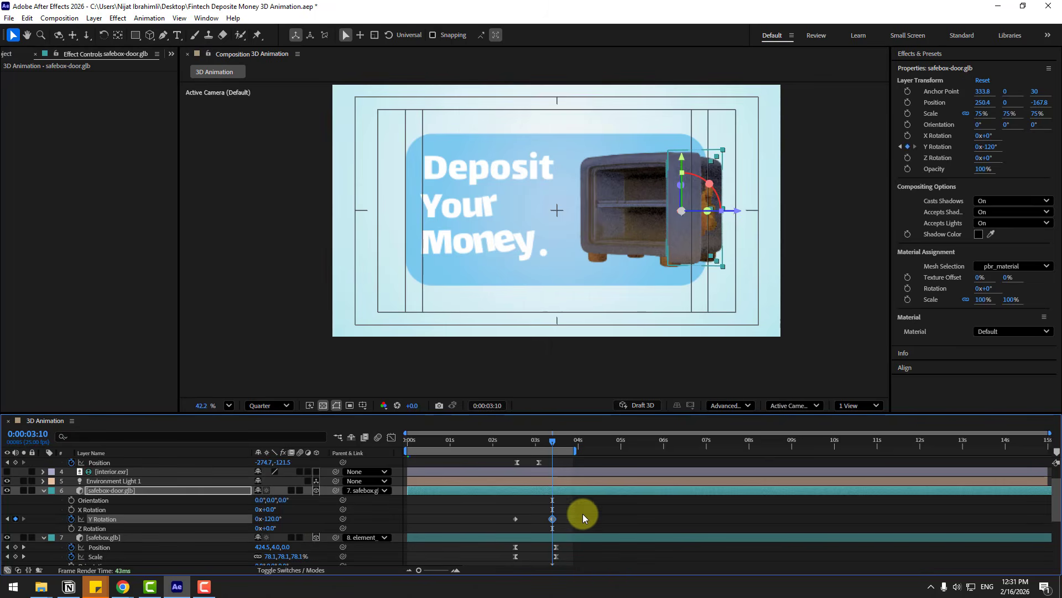
Apply Easy Ease to both Y Rotation keyframes of the safe's door
{"action": "left_click", "coordinate": [581, 510]}
{"action": "left_click_drag", "start_coordinate": [580, 507], "coordinate": [516, 519]}
{"action": "right_click", "coordinate": [516, 519]}
{"action": "mouse_move", "coordinate": [603, 514]}
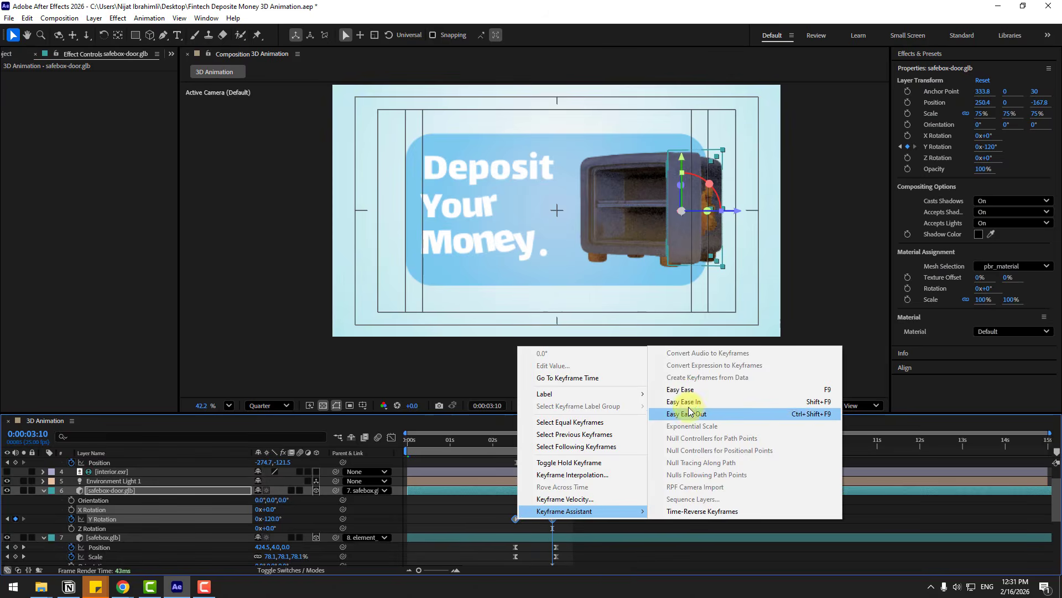
{"action": "left_click", "coordinate": [686, 389]}
Keyframe the safebox.glb layer's X and Z Rotation: both 0° at 0:00:02:13, X 14° and Z -2° at 0:00:03:13
{"action": "left_click_drag", "start_coordinate": [545, 453], "coordinate": [516, 447]}
{"action": "scroll", "coordinate": [531, 479], "scroll_direction": "down", "scroll_amount": 1}
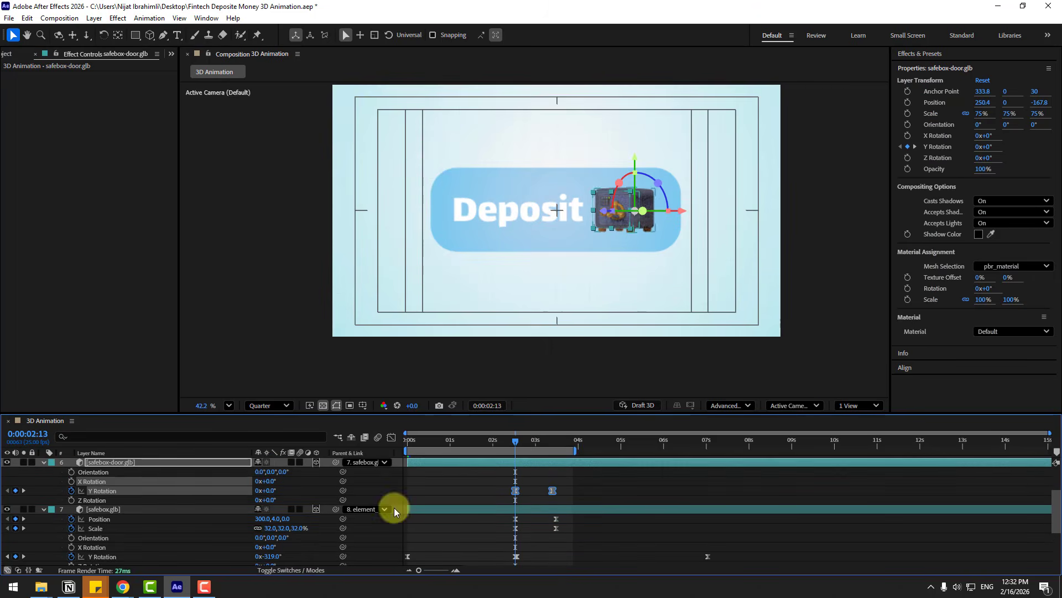
{"action": "left_click", "coordinate": [99, 508]}
{"action": "left_click", "coordinate": [556, 444]}
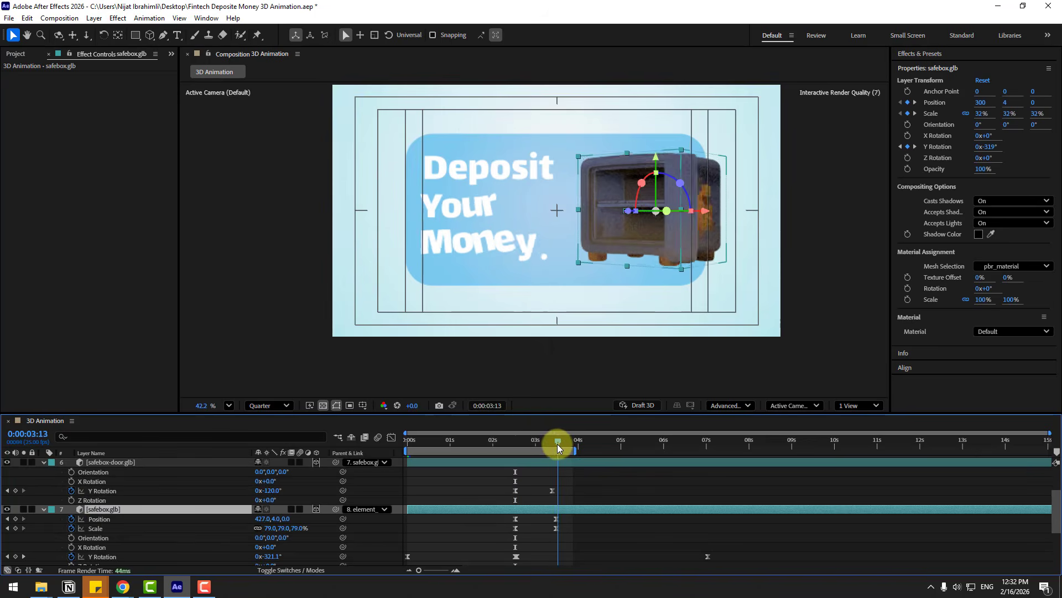
{"action": "left_click_drag", "start_coordinate": [555, 443], "coordinate": [516, 444]}
{"action": "scroll", "coordinate": [71, 544], "scroll_direction": "down", "scroll_amount": 1}
{"action": "left_click", "coordinate": [71, 519]}
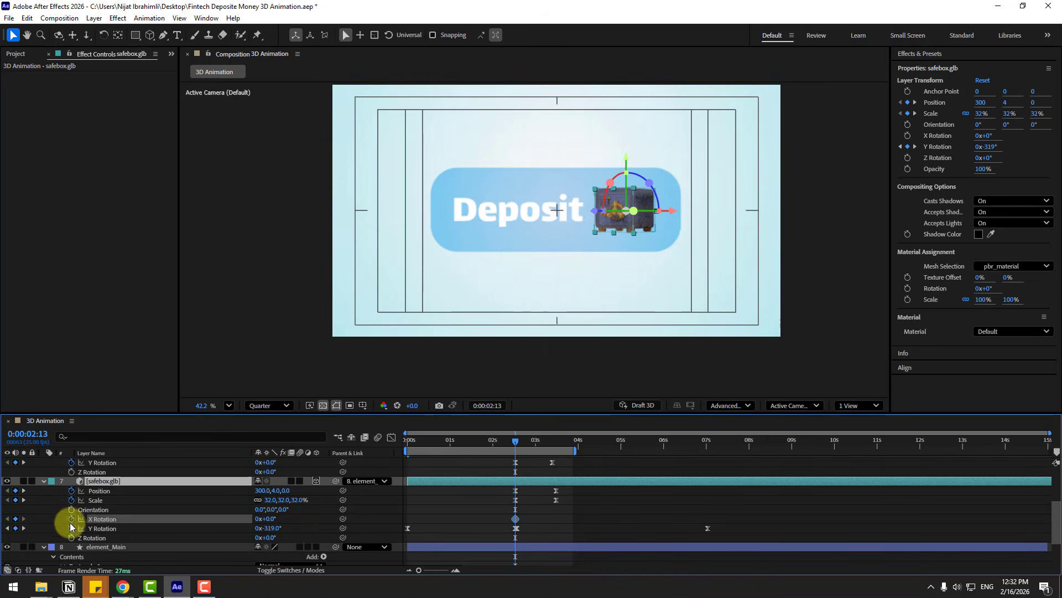
{"action": "left_click", "coordinate": [71, 538]}
{"action": "left_click", "coordinate": [556, 442]}
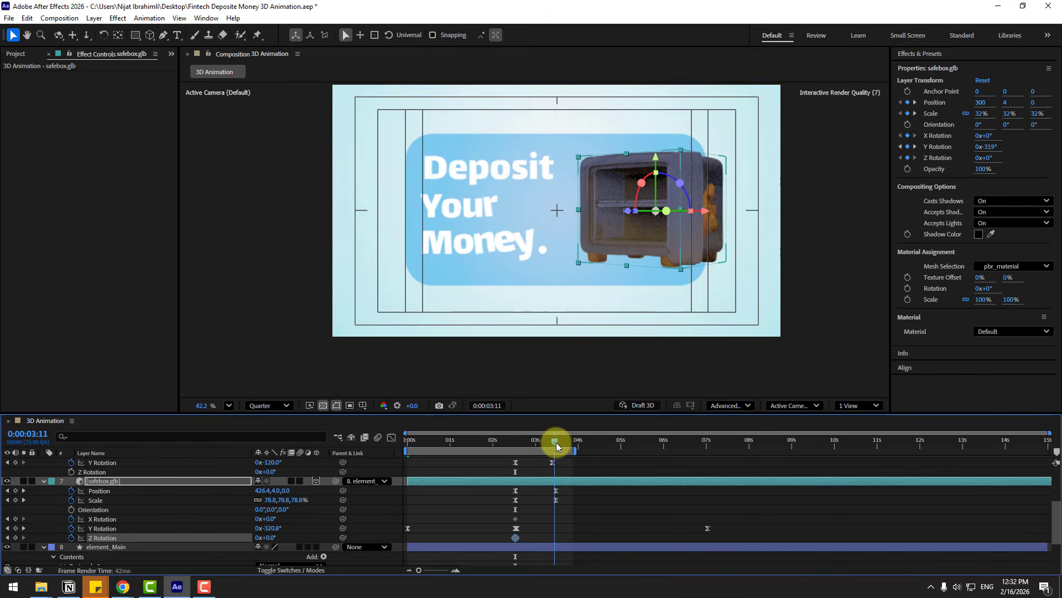
{"action": "left_click", "coordinate": [593, 516]}
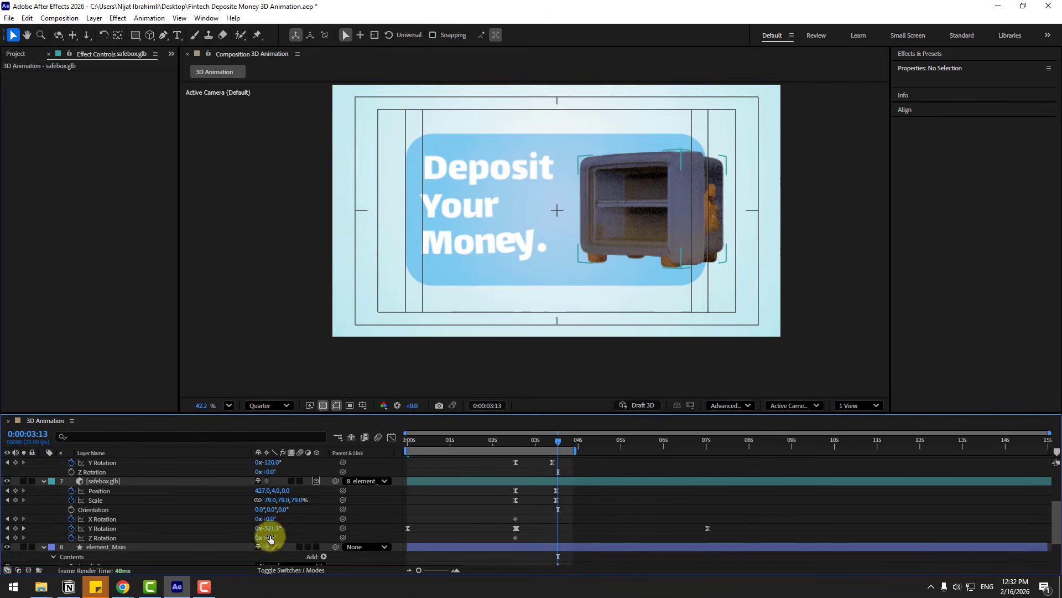
{"action": "left_click_drag", "start_coordinate": [269, 519], "coordinate": [269, 537]}
Apply Easy Ease to the safe's X and Z Rotation keyframes and scrub through the opening movement
{"action": "left_click_drag", "start_coordinate": [585, 522], "coordinate": [498, 522]}
{"action": "right_click", "coordinate": [517, 519]}
{"action": "mouse_move", "coordinate": [586, 570]}
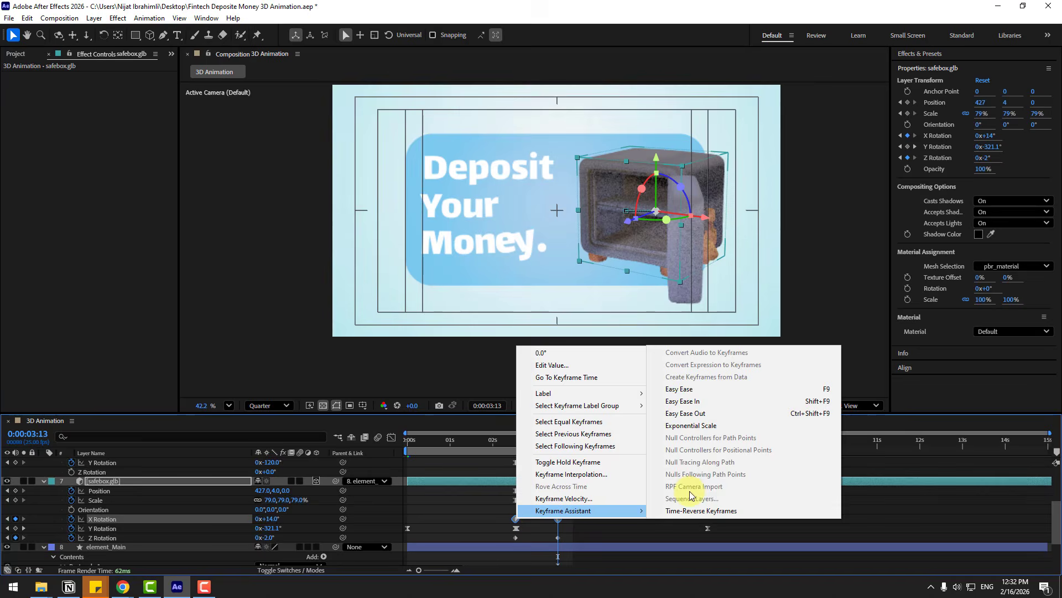
{"action": "left_click", "coordinate": [680, 388]}
{"action": "left_click_drag", "start_coordinate": [509, 439], "coordinate": [556, 442]}
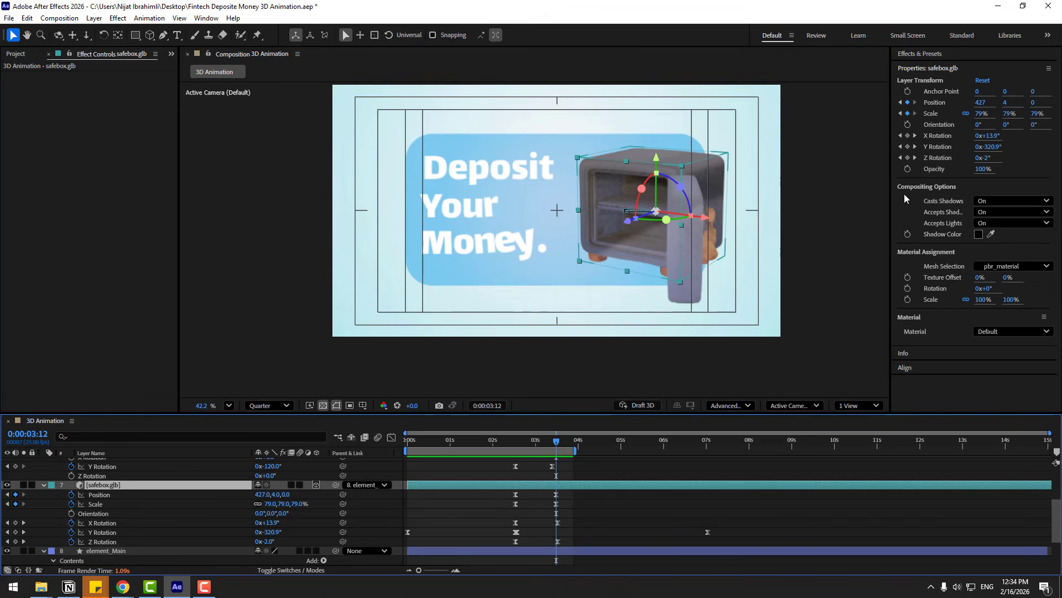
Turn off Accepts Lights for both the safebox.glb and safebox-door.glb layers
{"action": "left_click", "coordinate": [984, 227]}
{"action": "left_click", "coordinate": [988, 238]}
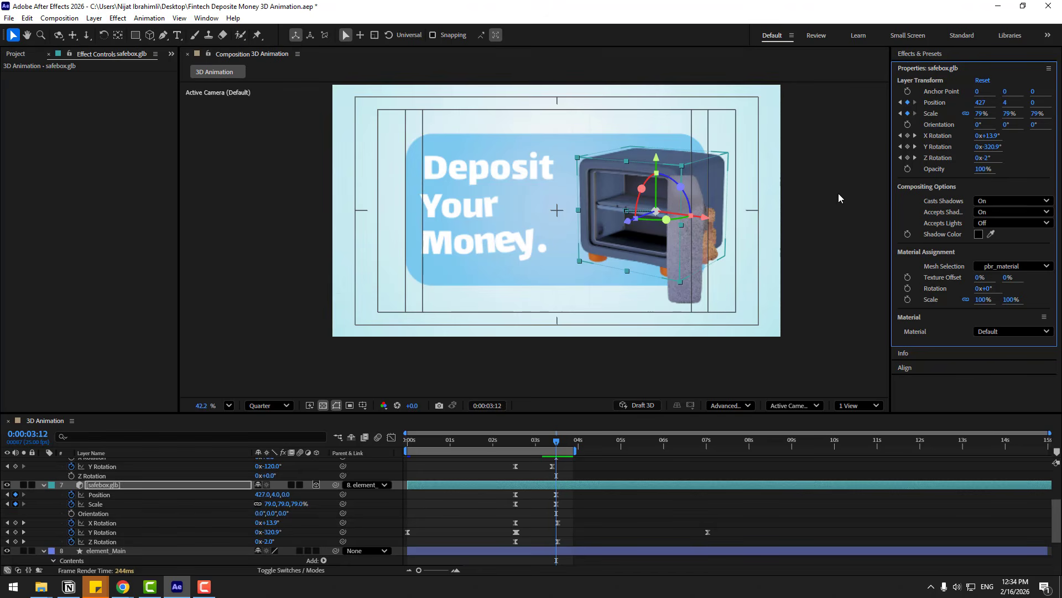
{"action": "scroll", "coordinate": [155, 487], "scroll_direction": "up", "scroll_amount": 3}
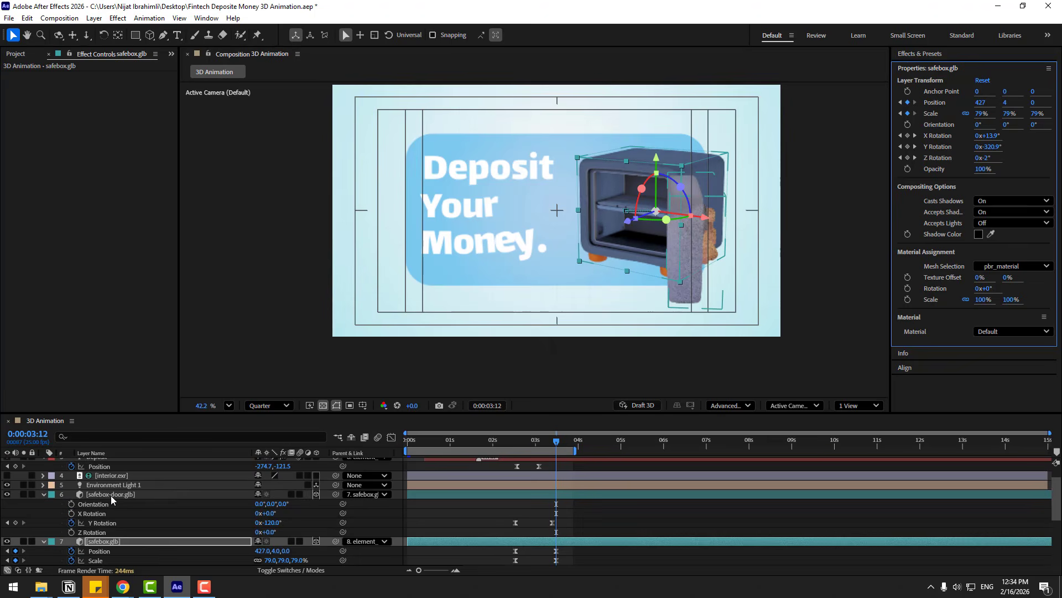
{"action": "left_click", "coordinate": [111, 494]}
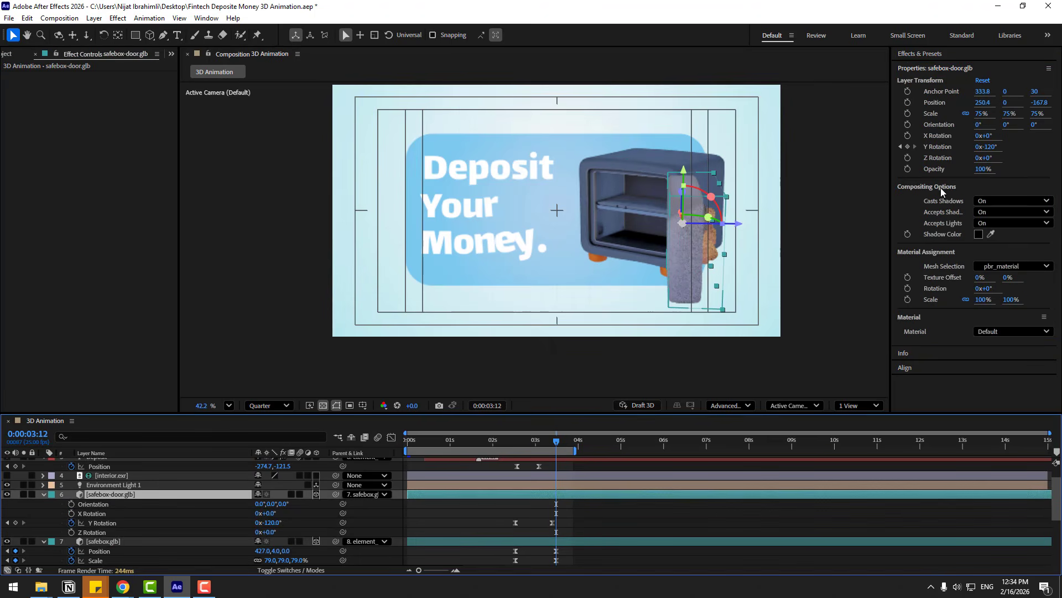
{"action": "left_click", "coordinate": [985, 225]}
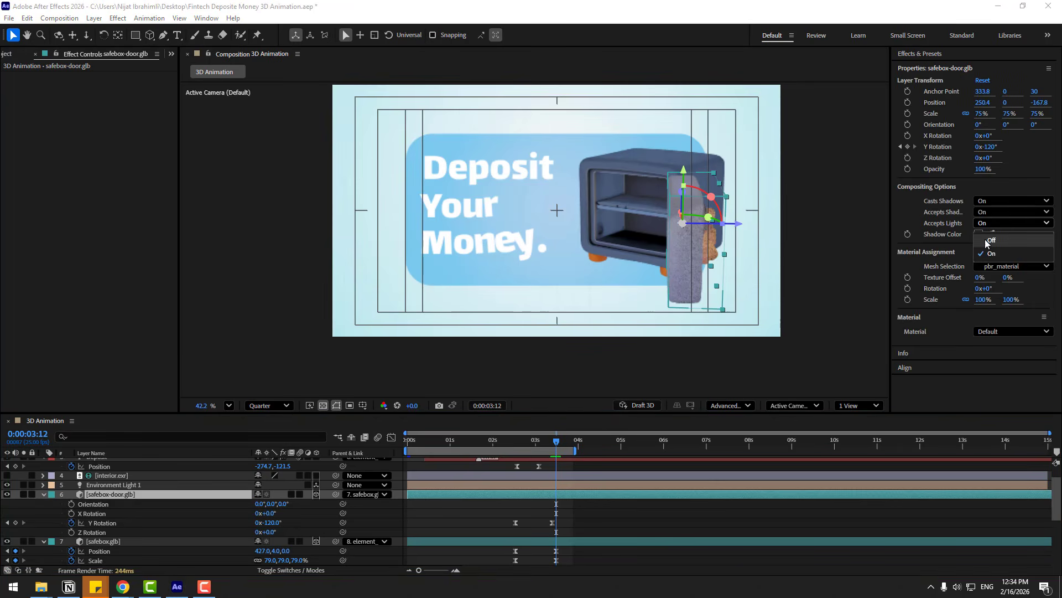
{"action": "left_click", "coordinate": [986, 241]}
{"action": "left_click", "coordinate": [828, 339]}
Extend the work area's end to 0:00:04:09 and preview the animation from the beginning
{"action": "left_click_drag", "start_coordinate": [554, 443], "coordinate": [593, 440]}
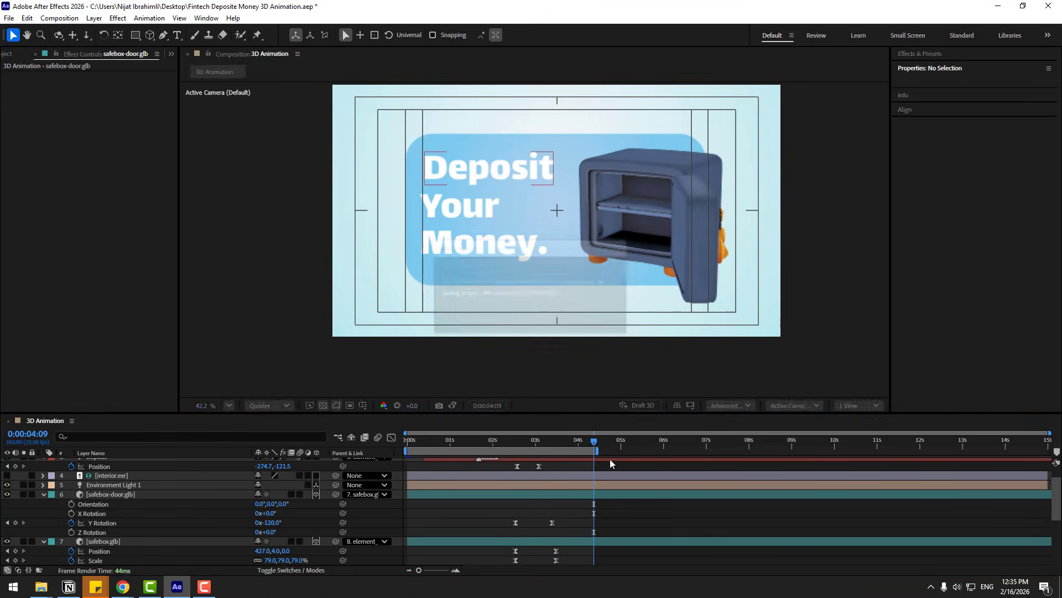
{"action": "key", "text": "space"}
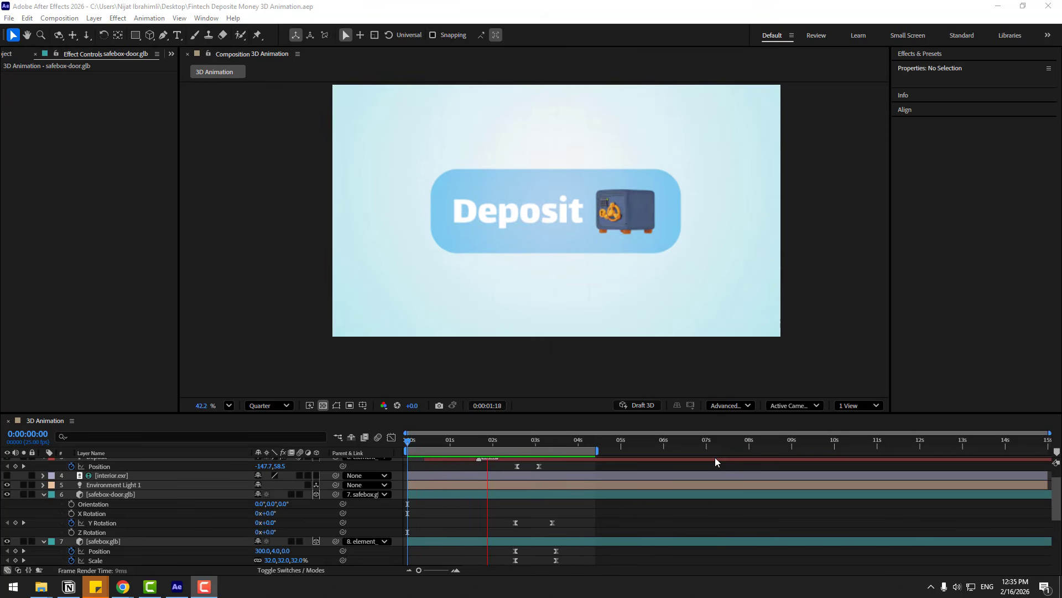